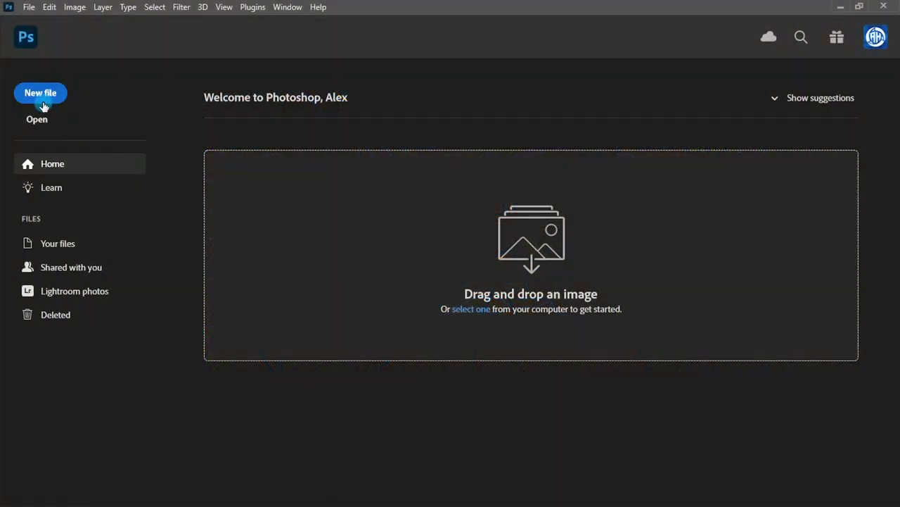
- Start a new file from the Home screen to get the A4, 300 ppi New Document dialog
{"action": "left_click", "coordinate": [41, 93]}
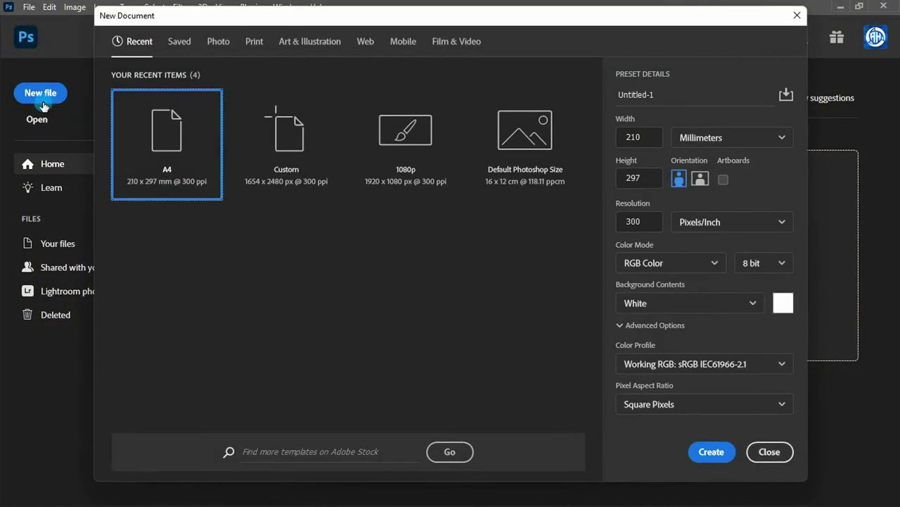
- Name the A4 300 ppi document 'Professional Basketball Flyer Design' and create it
{"action": "left_click_drag", "start_coordinate": [654, 94], "coordinate": [613, 93]}
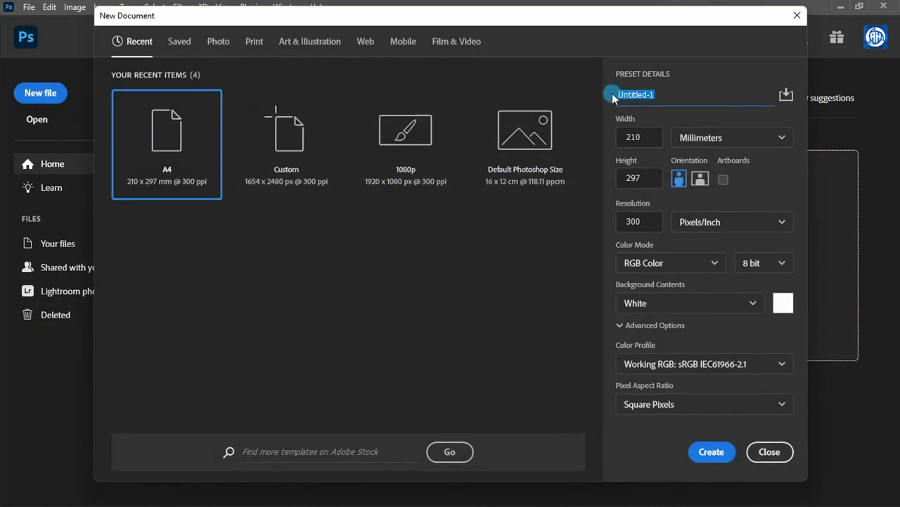
{"action": "type", "text": "Professional Basketball Flyer Design"}
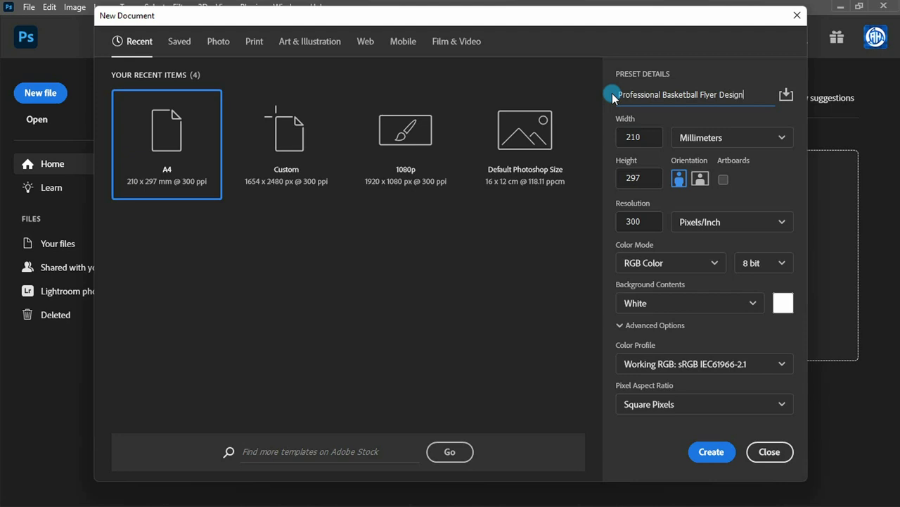
{"action": "left_click", "coordinate": [712, 452]}
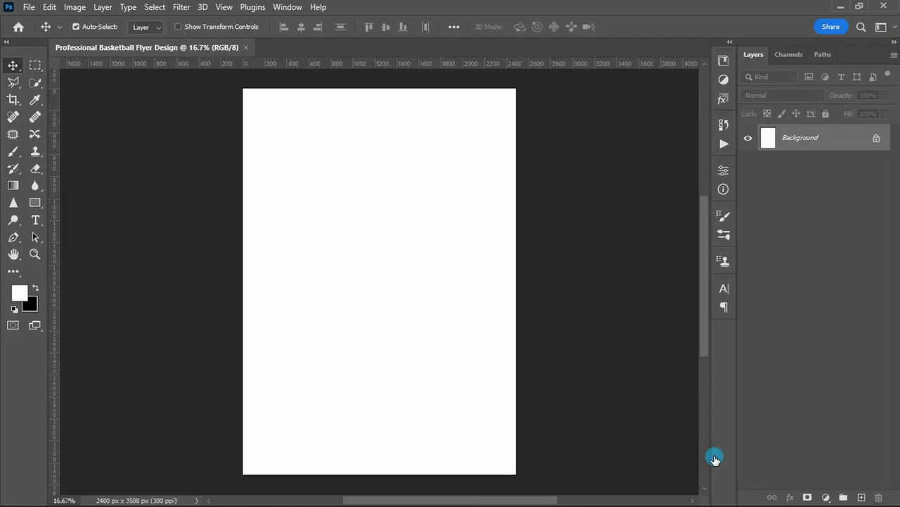
- Fill the background with black and place the basketball court photo on the canvas
{"action": "key", "text": "ctrl+BackSpace"}
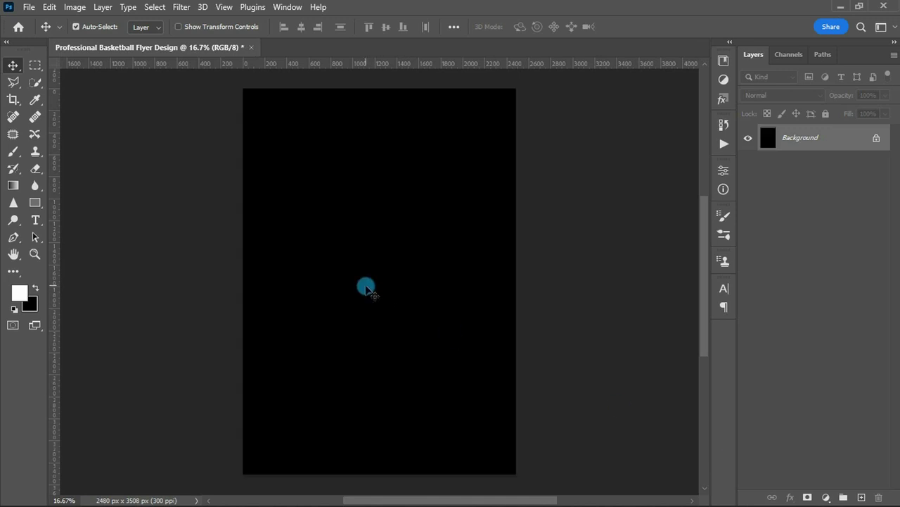
{"action": "left_click_drag", "start_coordinate": [373, 290], "coordinate": [392, 312]}
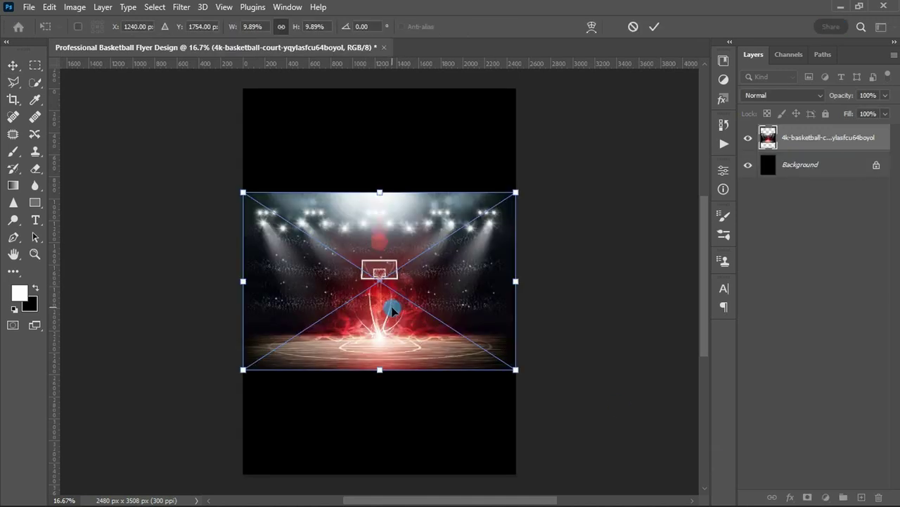
{"action": "scroll", "coordinate": [378, 282], "scroll_direction": "down", "scroll_amount": 2}
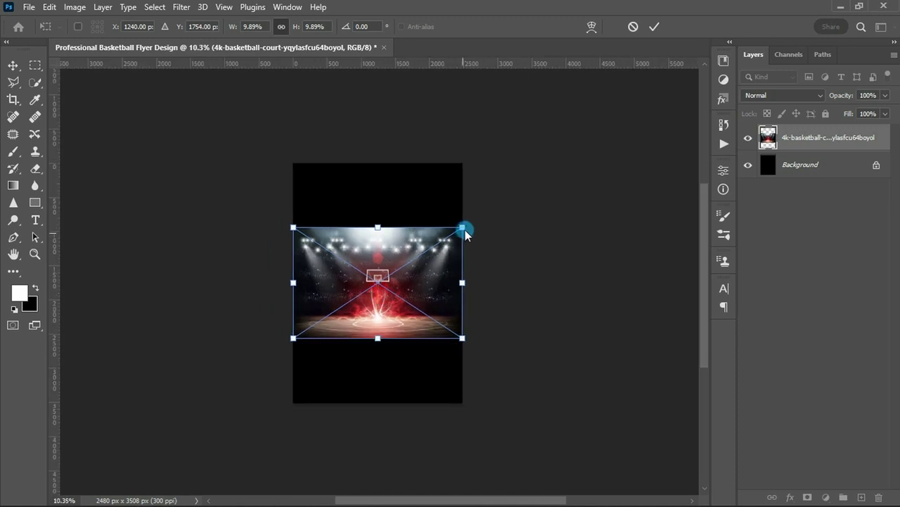
- Scale and position the court photo to about 21.2% over the upper flyer
{"action": "left_click_drag", "start_coordinate": [462, 226], "coordinate": [594, 144]}
{"action": "left_click_drag", "start_coordinate": [378, 282], "coordinate": [380, 241]}
{"action": "left_click_drag", "start_coordinate": [378, 80], "coordinate": [378, 126]}
{"action": "left_click_drag", "start_coordinate": [375, 331], "coordinate": [375, 342]}
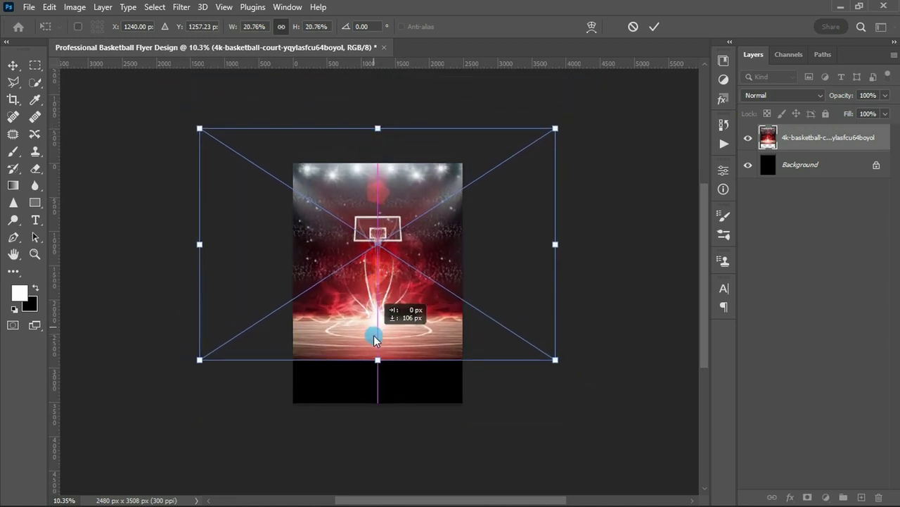
{"action": "scroll", "coordinate": [368, 299], "scroll_direction": "up", "scroll_amount": 1}
{"action": "scroll", "coordinate": [382, 321], "scroll_direction": "up", "scroll_amount": 1}
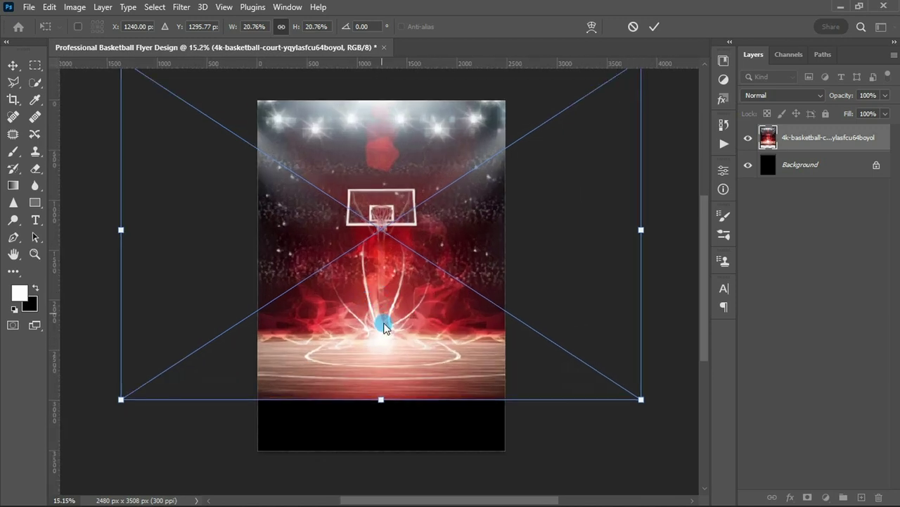
{"action": "scroll", "coordinate": [383, 284], "scroll_direction": "down", "scroll_amount": 1}
{"action": "scroll", "coordinate": [379, 304], "scroll_direction": "up", "scroll_amount": 1}
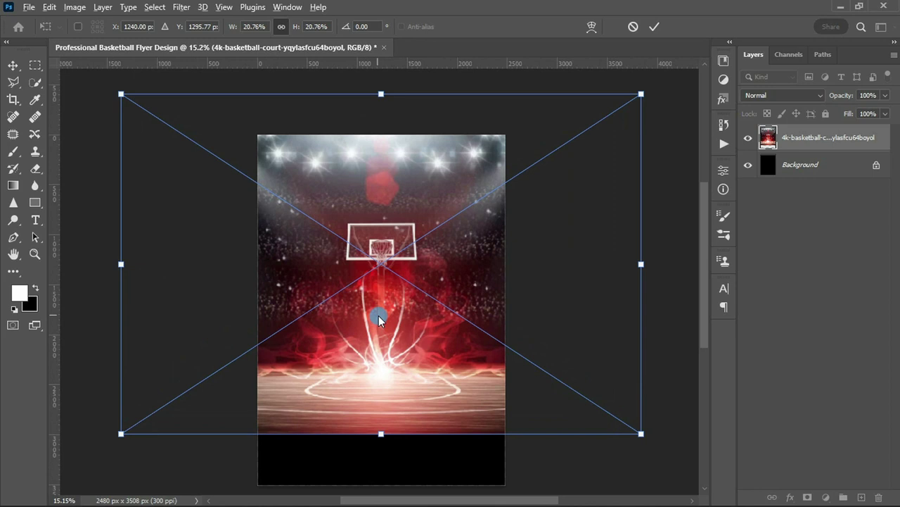
{"action": "scroll", "coordinate": [379, 315], "scroll_direction": "down", "scroll_amount": 1}
{"action": "left_click_drag", "start_coordinate": [381, 132], "coordinate": [381, 127]}
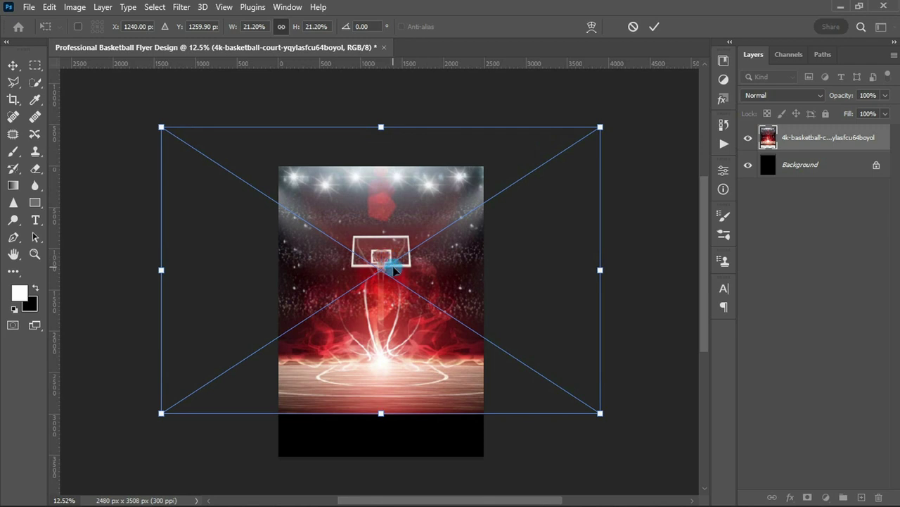
{"action": "key", "text": "Return"}
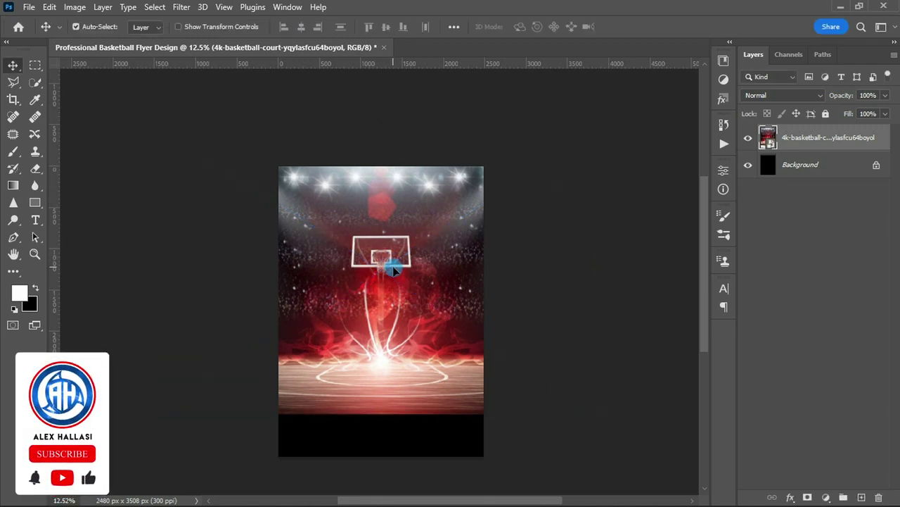
- Mask the court photo with a bottom-up black-to-white gradient so its floor fades to black
{"action": "left_click", "coordinate": [807, 497]}
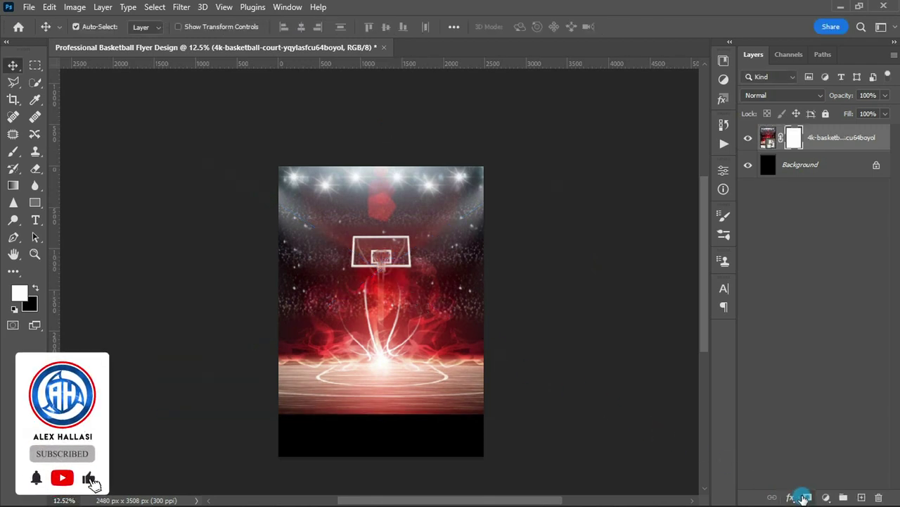
{"action": "key", "text": "g"}
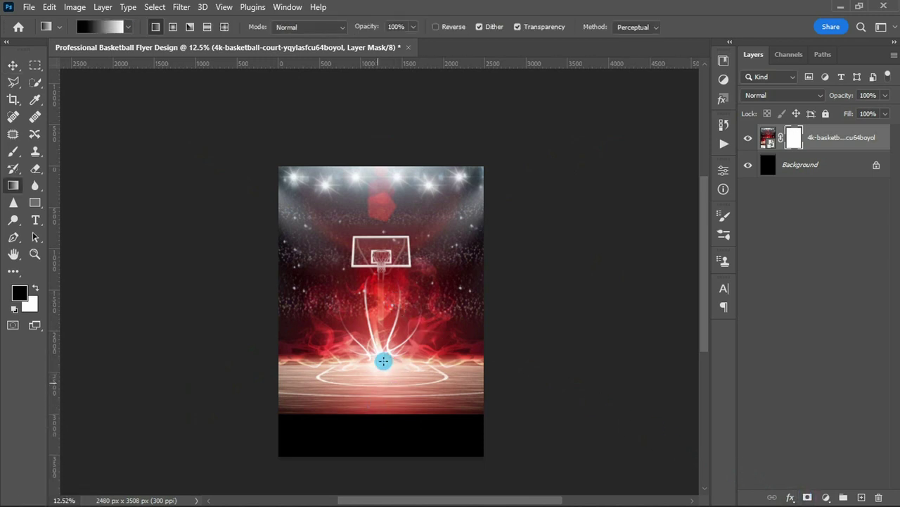
{"action": "scroll", "coordinate": [374, 318], "scroll_direction": "up", "scroll_amount": 1}
{"action": "scroll", "coordinate": [375, 318], "scroll_direction": "down", "scroll_amount": 1}
{"action": "left_click_drag", "start_coordinate": [380, 412], "coordinate": [381, 204]}
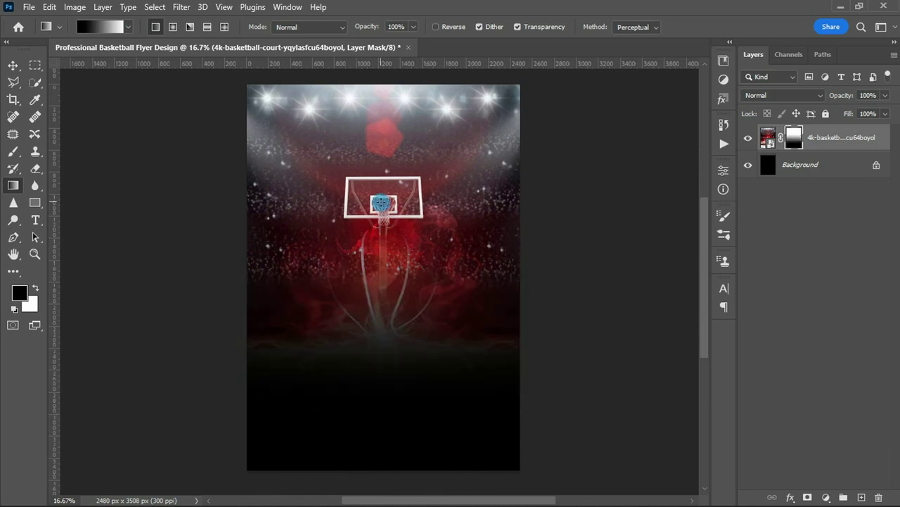
- Add a Hue/Saturation layer targeting the sampled reds, with Hue +24 and Saturation +41
{"action": "key", "text": "v"}
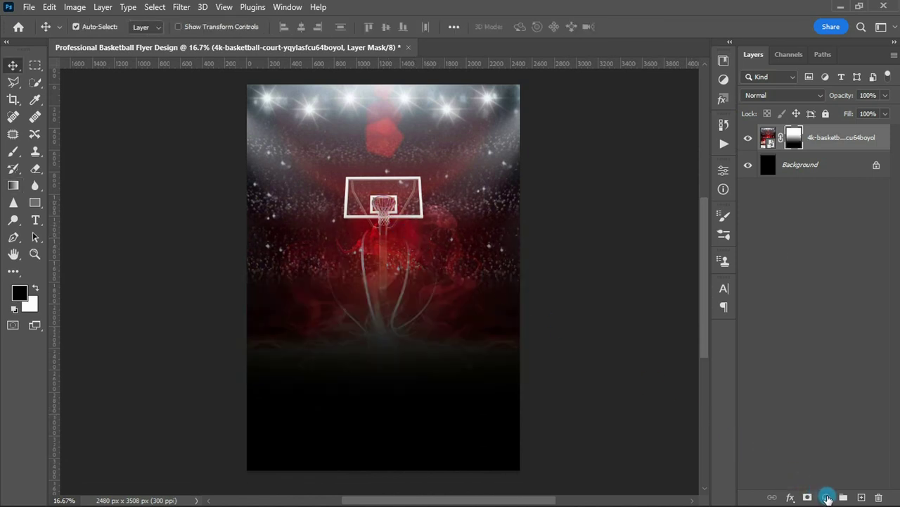
{"action": "left_click", "coordinate": [825, 497]}
{"action": "left_click", "coordinate": [818, 368]}
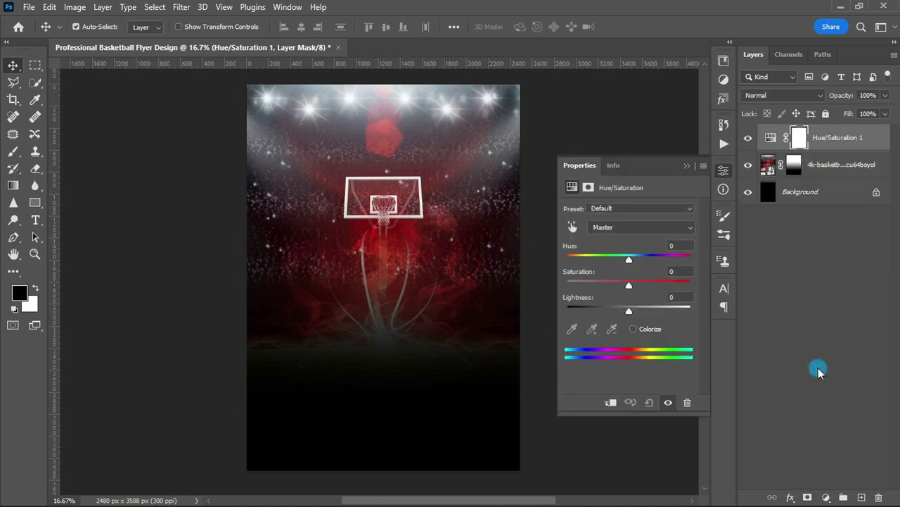
{"action": "left_click", "coordinate": [572, 227]}
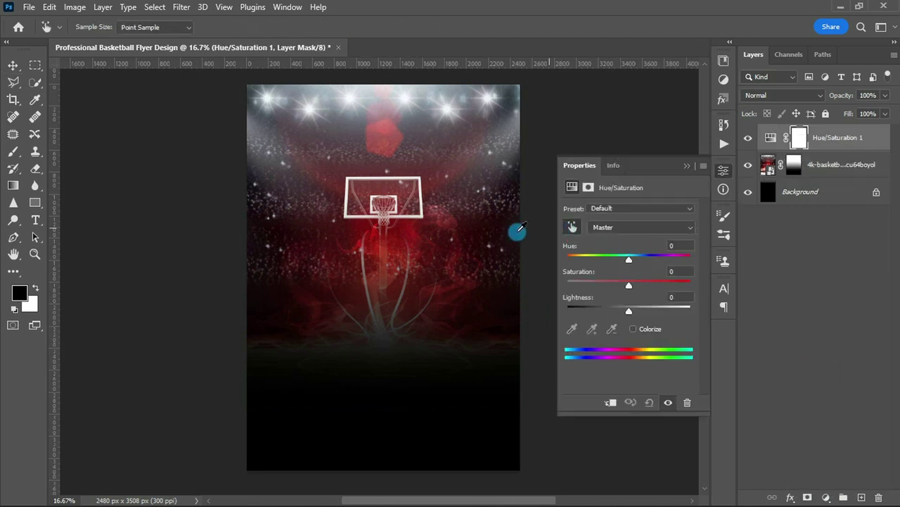
{"action": "left_click", "coordinate": [382, 252]}
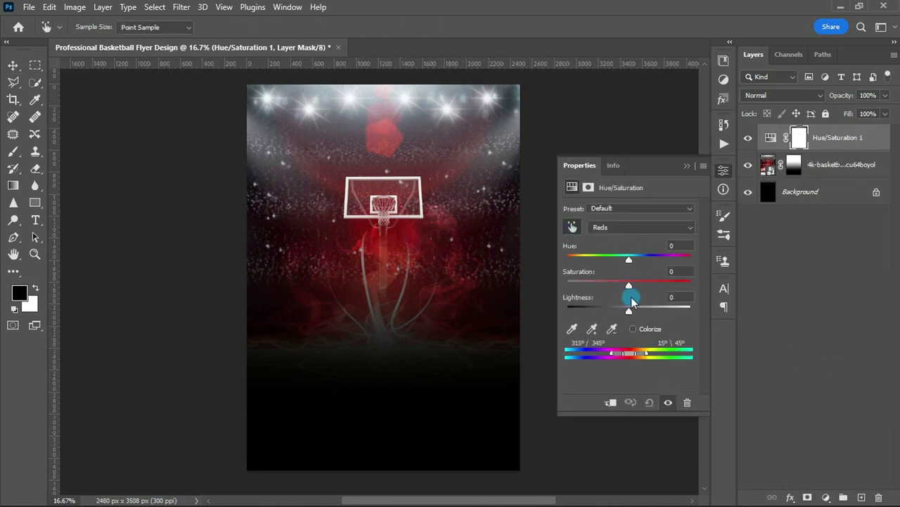
{"action": "mouse_move", "coordinate": [629, 259]}
{"action": "left_mouse_down"}
{"action": "mouse_move", "coordinate": [591, 262]}
{"action": "mouse_move", "coordinate": [674, 273]}
{"action": "mouse_move", "coordinate": [643, 274]}
{"action": "left_mouse_up"}
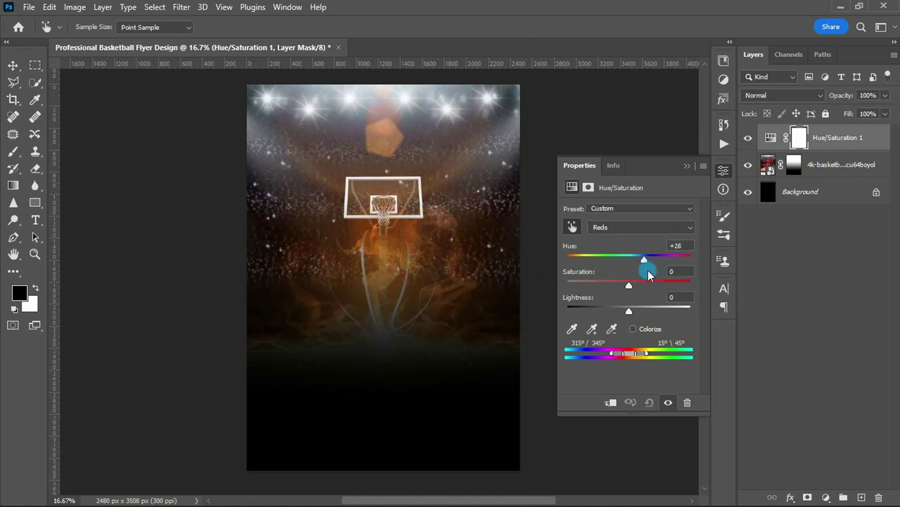
{"action": "left_click_drag", "start_coordinate": [630, 285], "coordinate": [647, 285]}
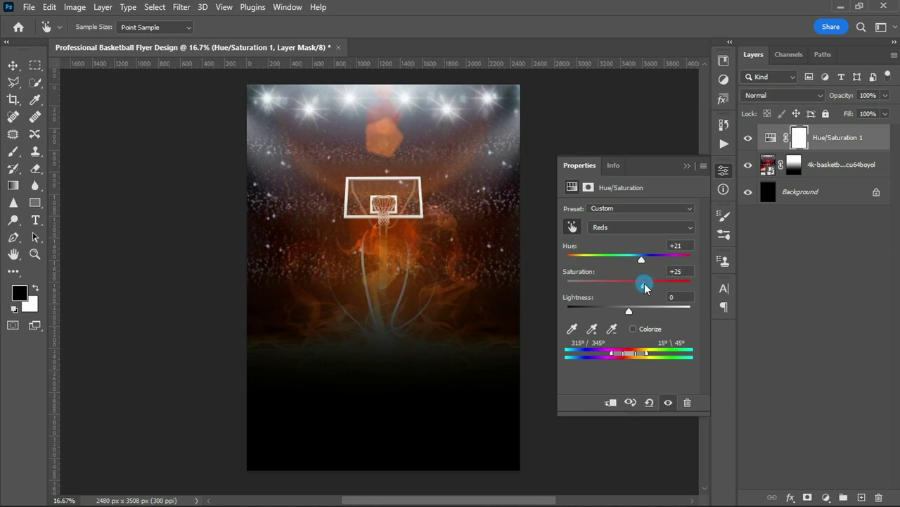
{"action": "left_click_drag", "start_coordinate": [641, 261], "coordinate": [653, 288]}
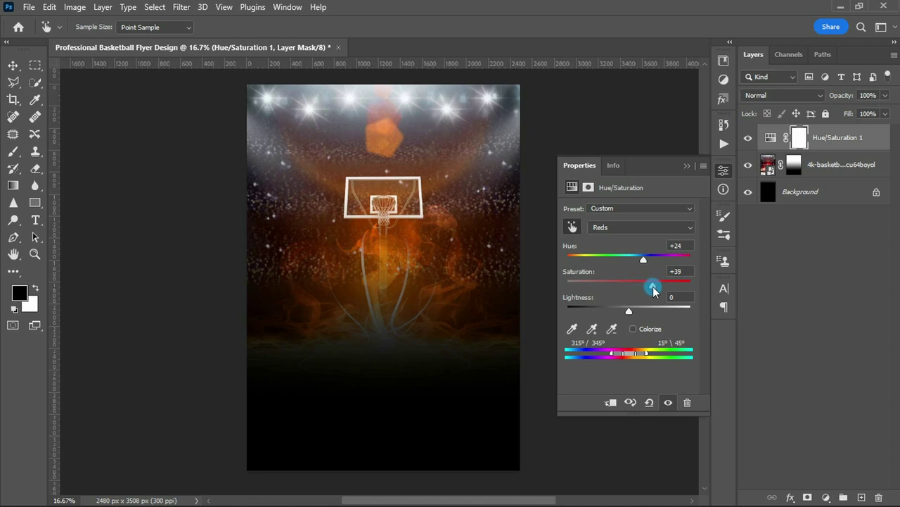
{"action": "left_click", "coordinate": [688, 166]}
- Paste the purple-lit arena photo and scale it to about 22.7% across the top of the flyer
{"action": "key", "text": "v"}
{"action": "key", "text": "ctrl+v"}
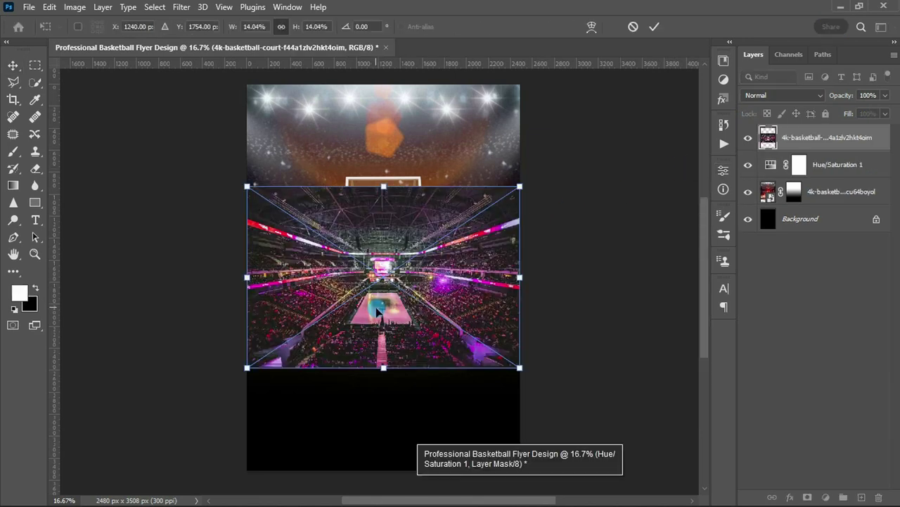
{"action": "mouse_move", "coordinate": [519, 187]}
{"action": "left_mouse_down"}
{"action": "mouse_move", "coordinate": [602, 144]}
{"action": "mouse_move", "coordinate": [594, 147]}
{"action": "left_mouse_up"}
{"action": "left_click_drag", "start_coordinate": [413, 300], "coordinate": [413, 214]}
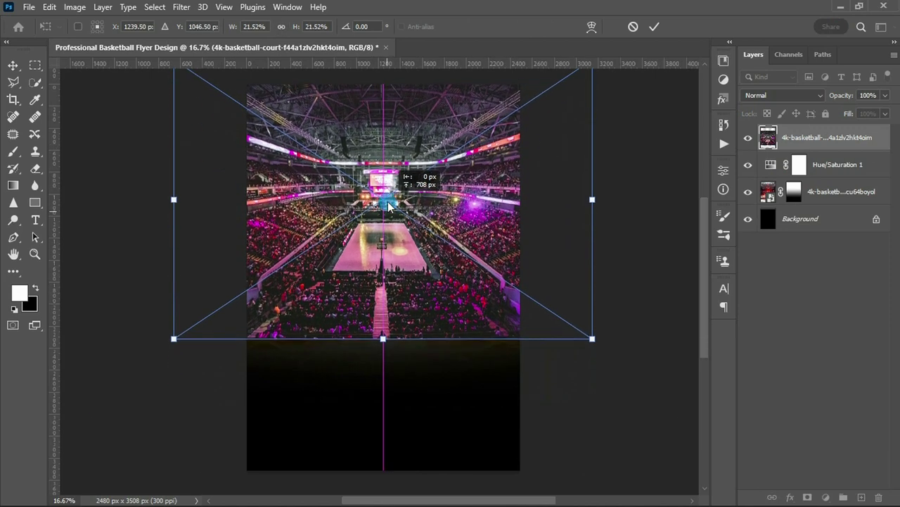
{"action": "scroll", "coordinate": [389, 261], "scroll_direction": "down", "scroll_amount": 1}
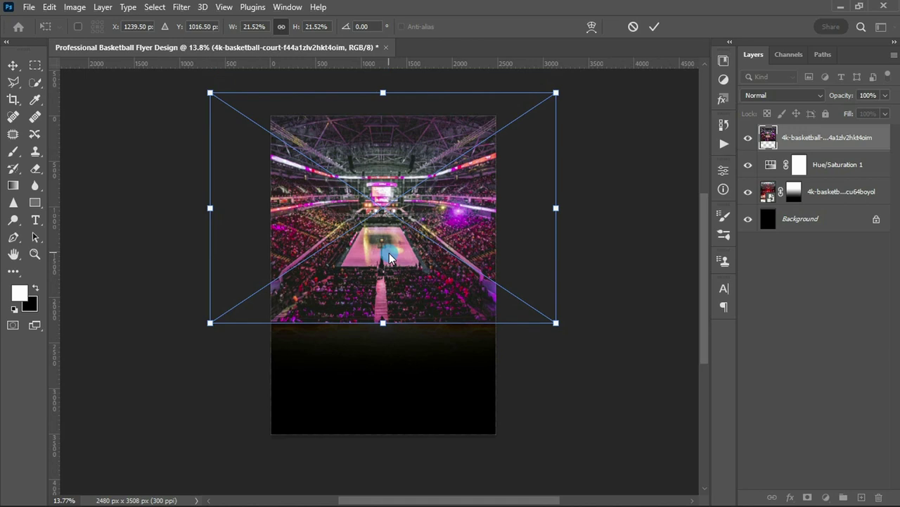
{"action": "scroll", "coordinate": [389, 260], "scroll_direction": "up", "scroll_amount": 1}
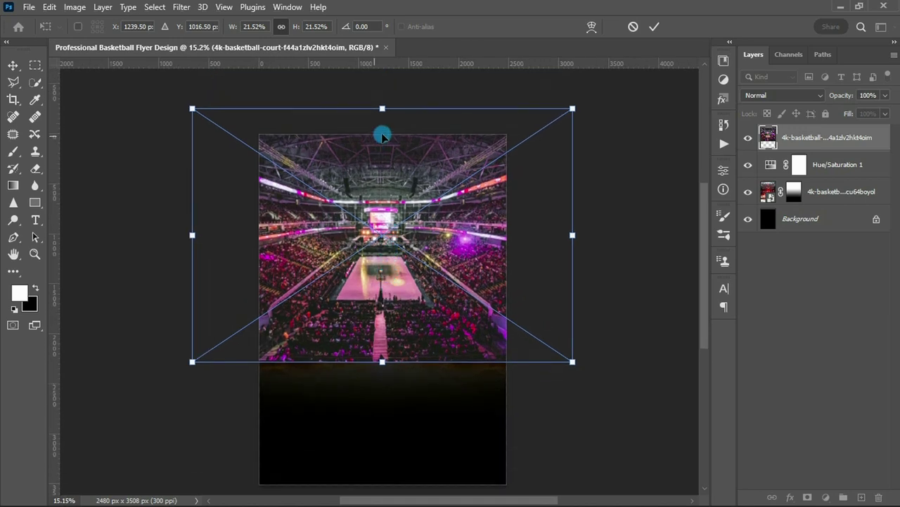
{"action": "left_click_drag", "start_coordinate": [382, 108], "coordinate": [382, 96]}
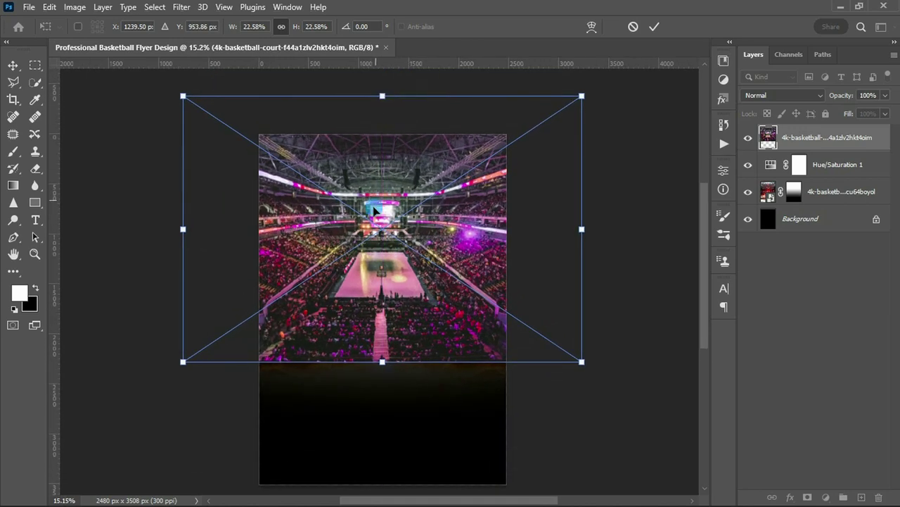
{"action": "left_click_drag", "start_coordinate": [376, 209], "coordinate": [376, 198]}
{"action": "left_click_drag", "start_coordinate": [380, 354], "coordinate": [382, 352]}
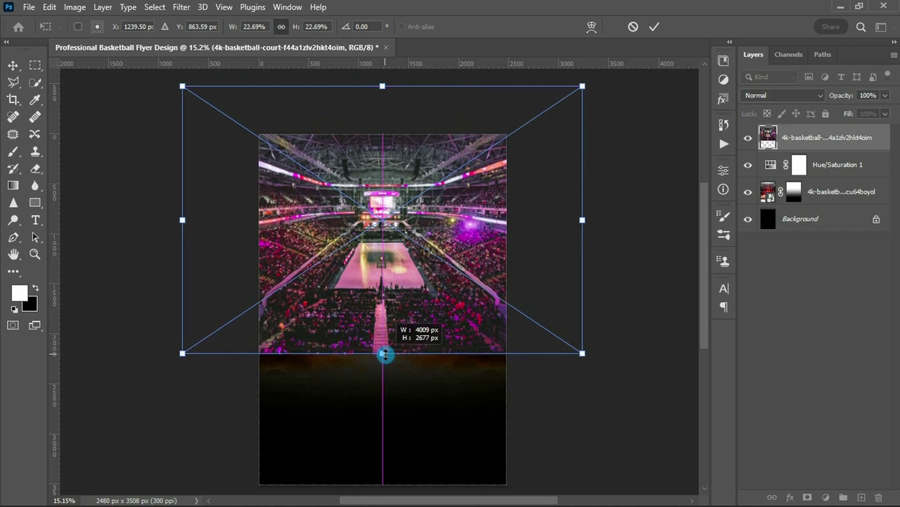
{"action": "key", "text": "Return"}
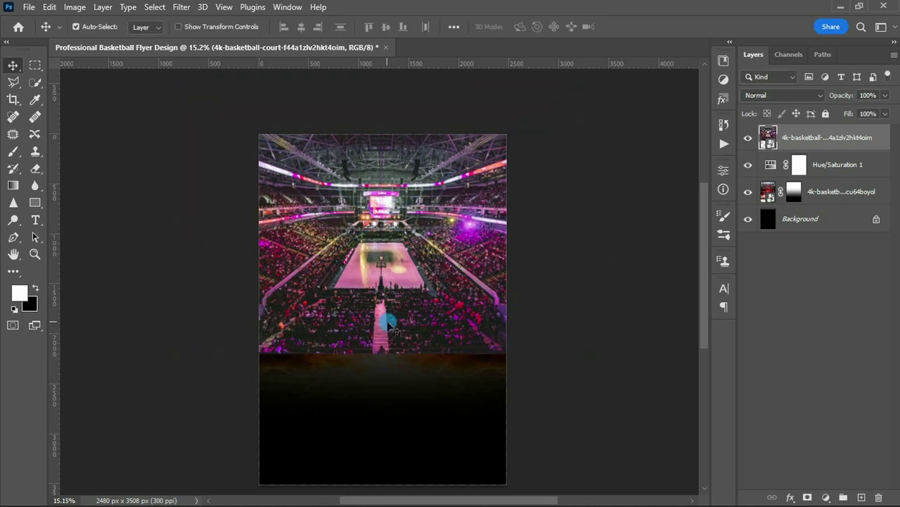
- Mask the arena layer with a gradient so only its top roof lights stay visible
{"action": "left_click", "coordinate": [806, 498]}
{"action": "key", "text": "x"}
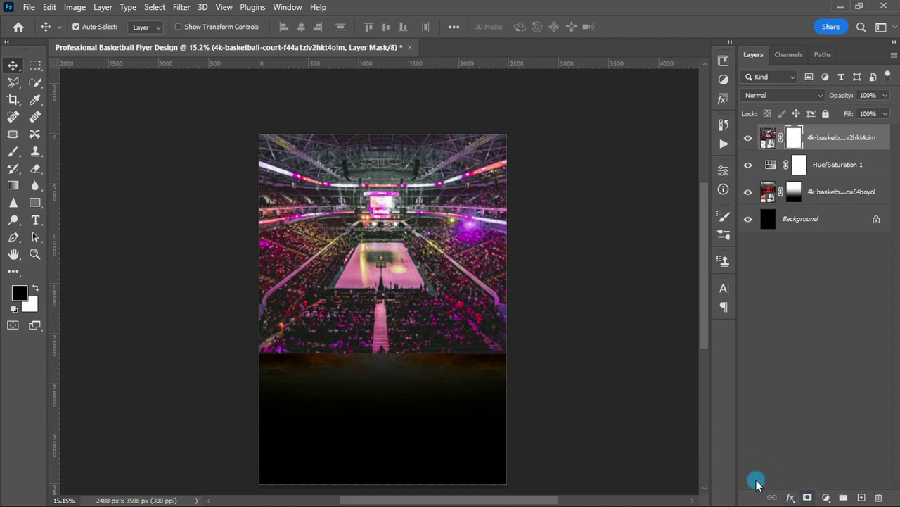
{"action": "key", "text": "g"}
{"action": "left_click_drag", "start_coordinate": [387, 350], "coordinate": [377, 159]}
{"action": "mouse_move", "coordinate": [378, 240]}
{"action": "left_mouse_down"}
{"action": "mouse_move", "coordinate": [375, 162]}
{"action": "mouse_move", "coordinate": [387, 179]}
{"action": "left_mouse_up"}
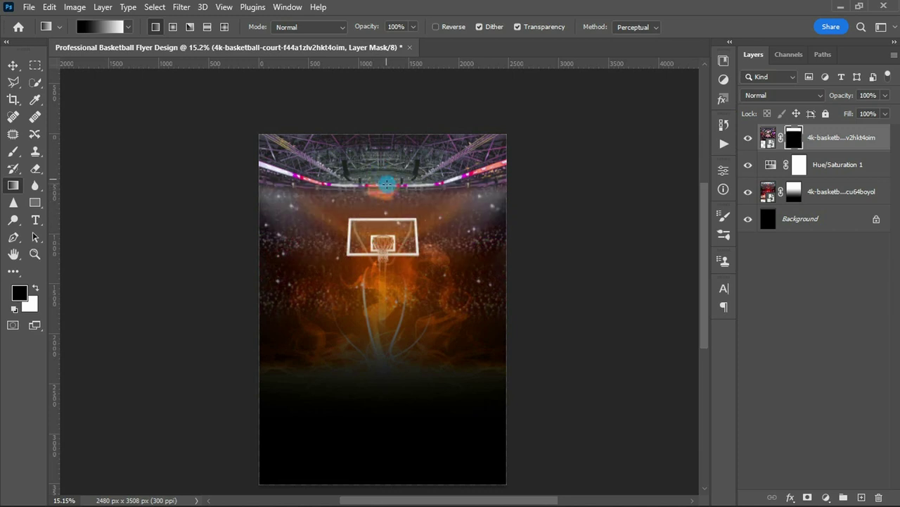
- Nudge the arena image slightly downward, then retarget its layer mask
{"action": "left_click", "coordinate": [767, 136]}
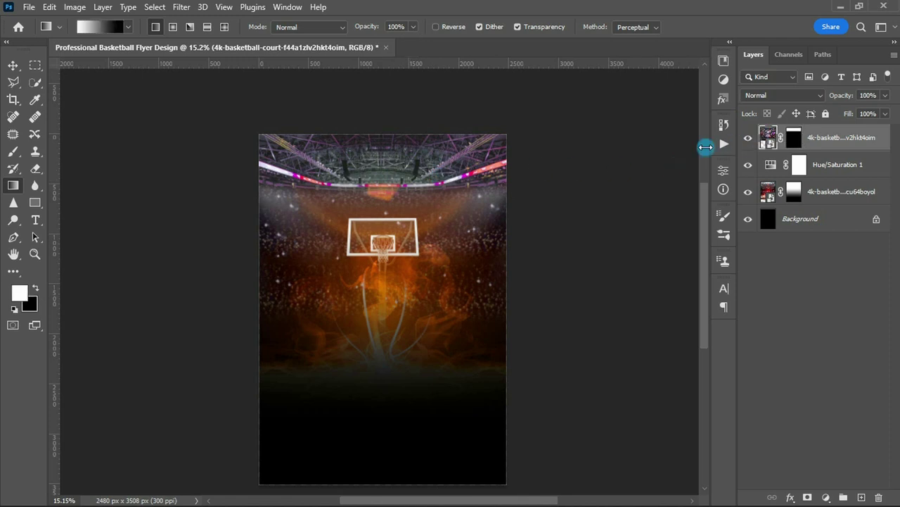
{"action": "key", "text": "v"}
{"action": "left_click_drag", "start_coordinate": [380, 171], "coordinate": [381, 186]}
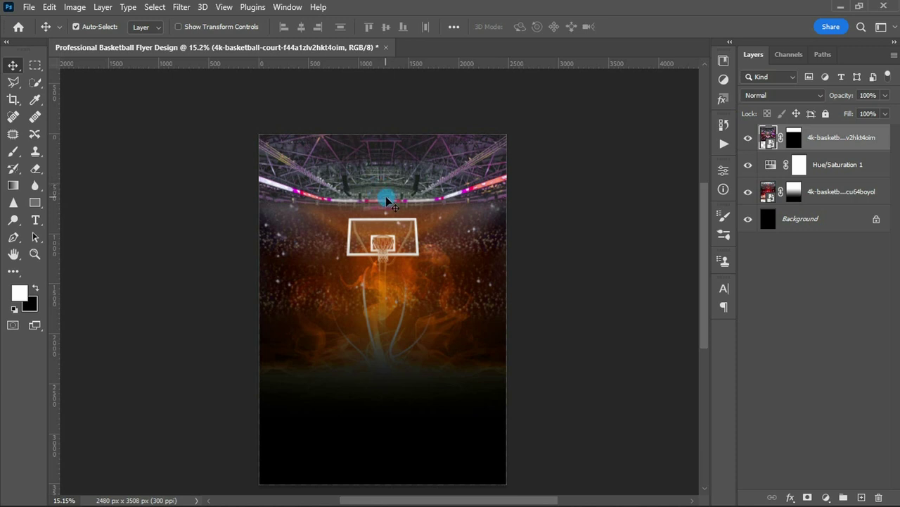
{"action": "scroll", "coordinate": [377, 232], "scroll_direction": "down", "scroll_amount": 1}
{"action": "scroll", "coordinate": [380, 254], "scroll_direction": "up", "scroll_amount": 1, "text": "alt"}
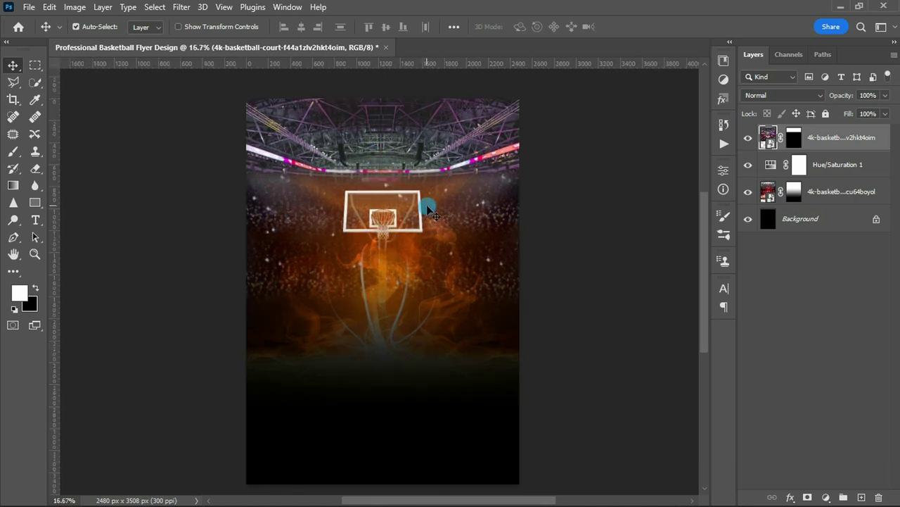
{"action": "left_click", "coordinate": [794, 138]}
{"action": "key", "text": "x"}
{"action": "key", "text": "g"}
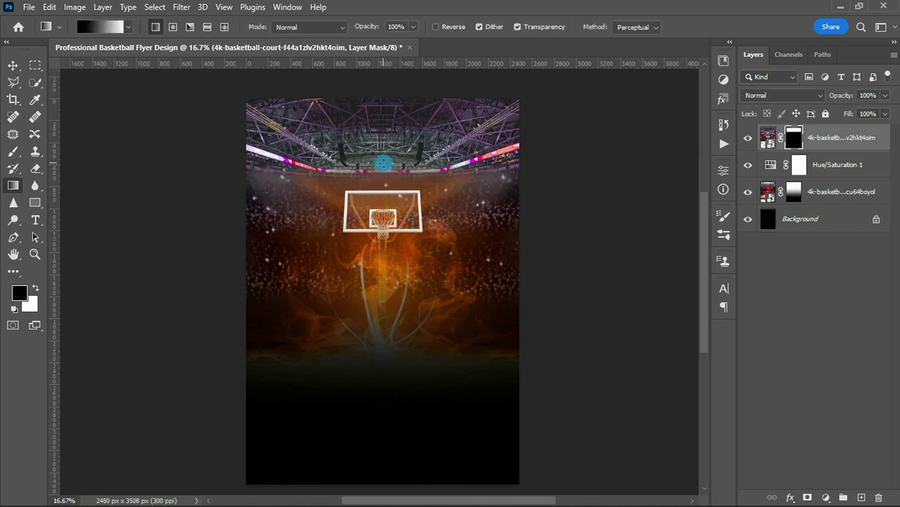
- Place the Rustic Wood_15 texture rotated 90° at the lower left of the flyer
{"action": "key", "text": "v"}
{"action": "key", "text": "ctrl+v"}
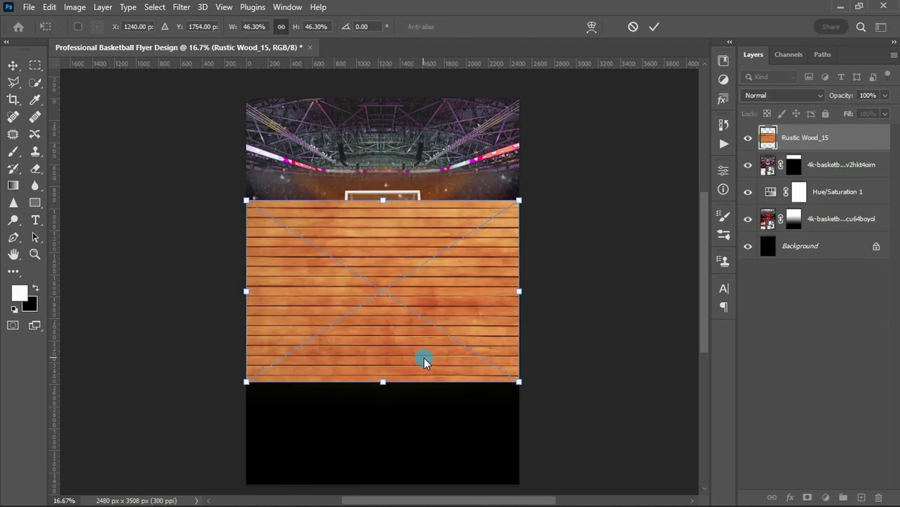
{"action": "right_click", "coordinate": [424, 358]}
{"action": "left_click", "coordinate": [505, 208]}
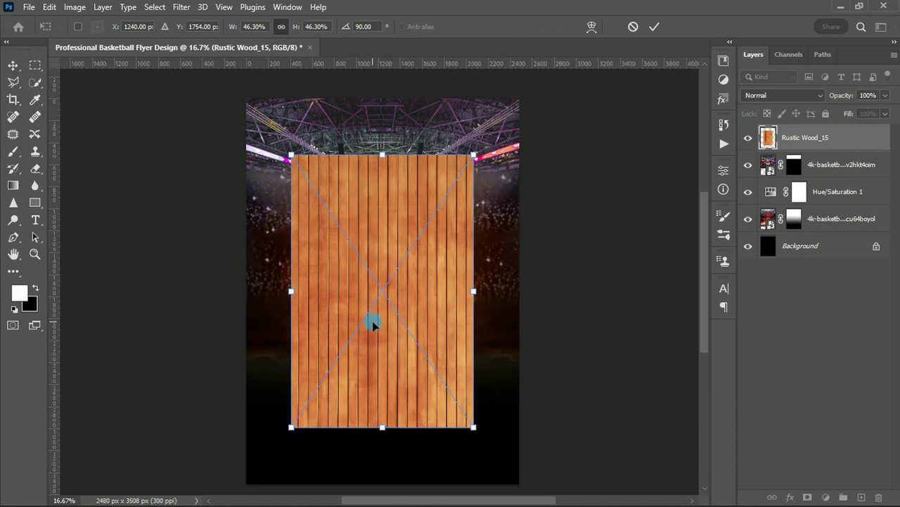
{"action": "mouse_move", "coordinate": [371, 379]}
{"action": "left_mouse_down"}
{"action": "mouse_move", "coordinate": [316, 412]}
{"action": "mouse_move", "coordinate": [326, 450]}
{"action": "left_mouse_up"}
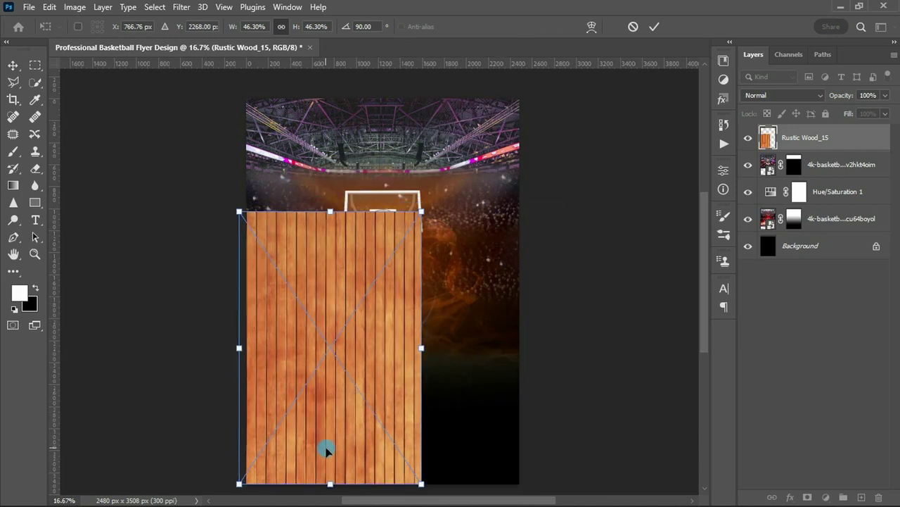
{"action": "key", "text": "Return"}
- Duplicate the wood to cover the right side and gradient-mask the seam between copies
{"action": "key", "text": "ctrl+j"}
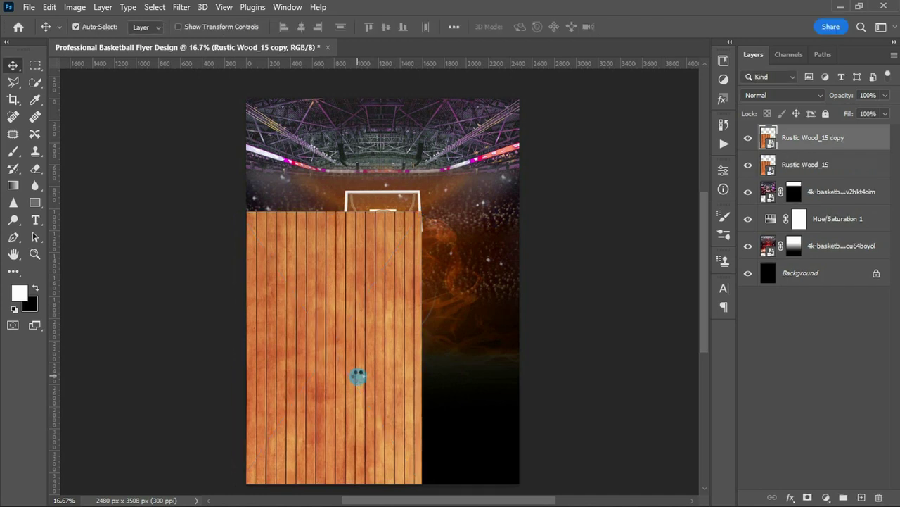
{"action": "mouse_move", "coordinate": [276, 384]}
{"action": "left_mouse_down"}
{"action": "mouse_move", "coordinate": [385, 373]}
{"action": "mouse_move", "coordinate": [471, 391]}
{"action": "mouse_move", "coordinate": [458, 387]}
{"action": "left_mouse_up"}
{"action": "scroll", "coordinate": [435, 422], "scroll_direction": "up", "scroll_amount": 3}
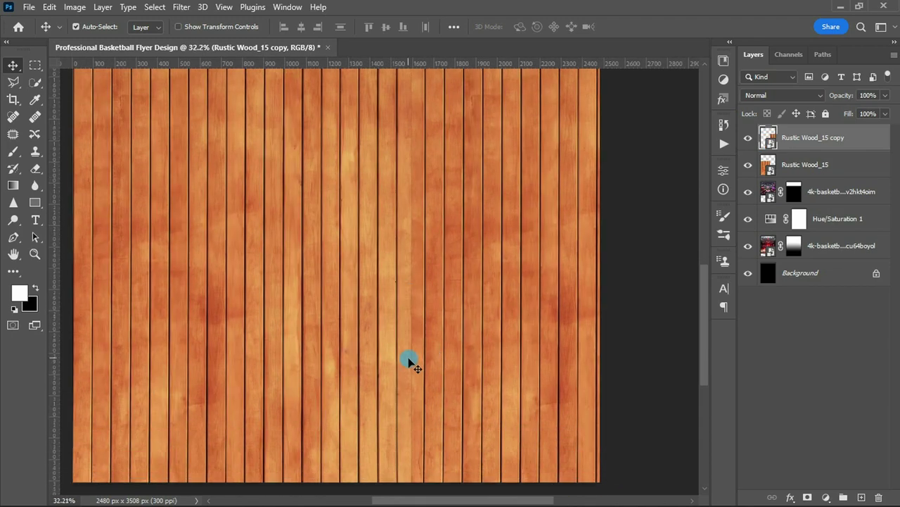
{"action": "scroll", "coordinate": [410, 366], "scroll_direction": "down", "scroll_amount": 1}
{"action": "left_click", "coordinate": [807, 496]}
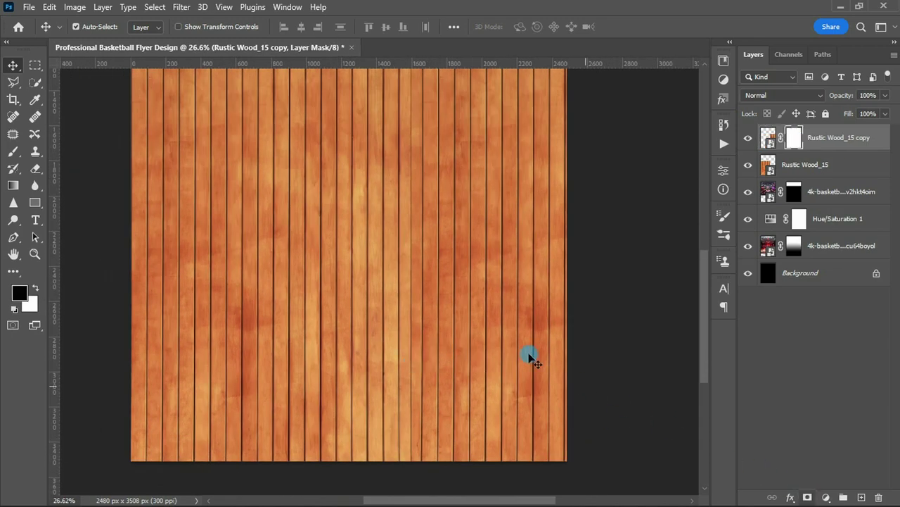
{"action": "key", "text": "g"}
{"action": "mouse_move", "coordinate": [415, 283]}
{"action": "left_mouse_down"}
{"action": "mouse_move", "coordinate": [461, 282]}
{"action": "mouse_move", "coordinate": [430, 283]}
{"action": "left_mouse_up"}
- Align the copy's planks with the original and merge the two wood layers
{"action": "key", "text": "v"}
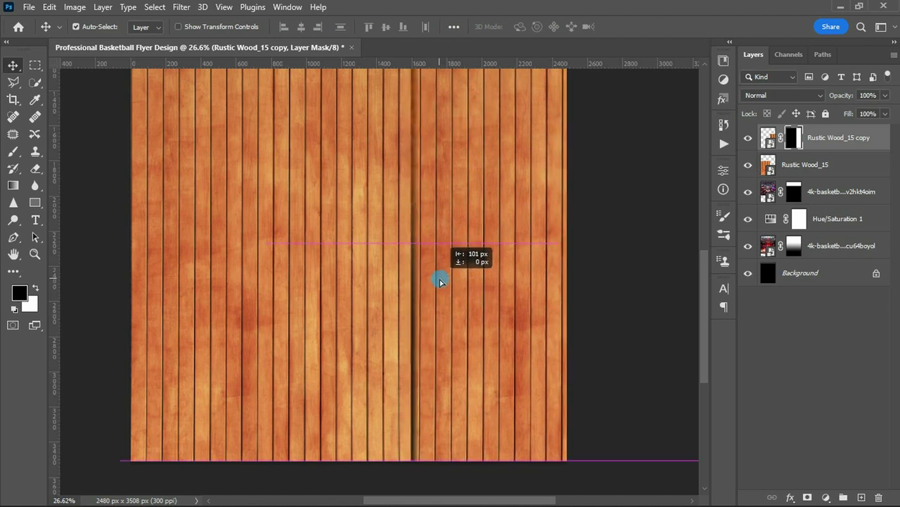
{"action": "left_click_drag", "start_coordinate": [431, 283], "coordinate": [420, 281]}
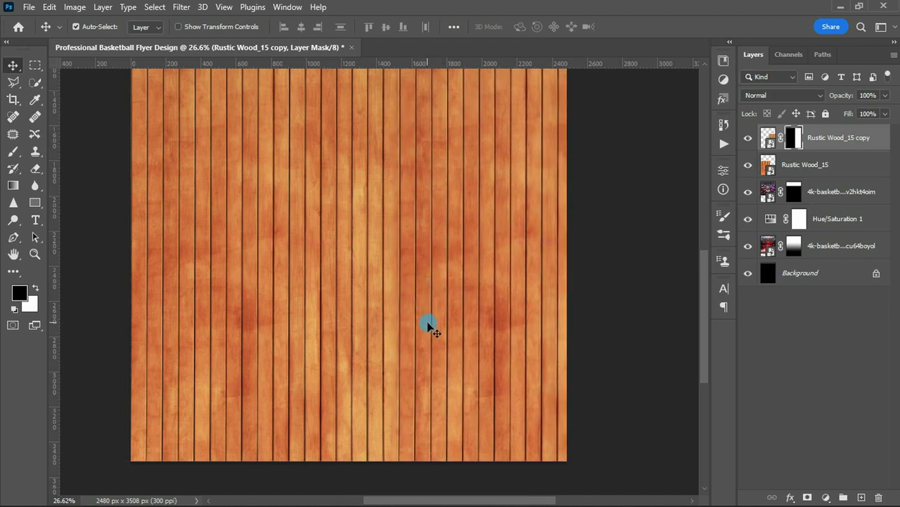
{"action": "left_click", "coordinate": [809, 164], "text": "shift"}
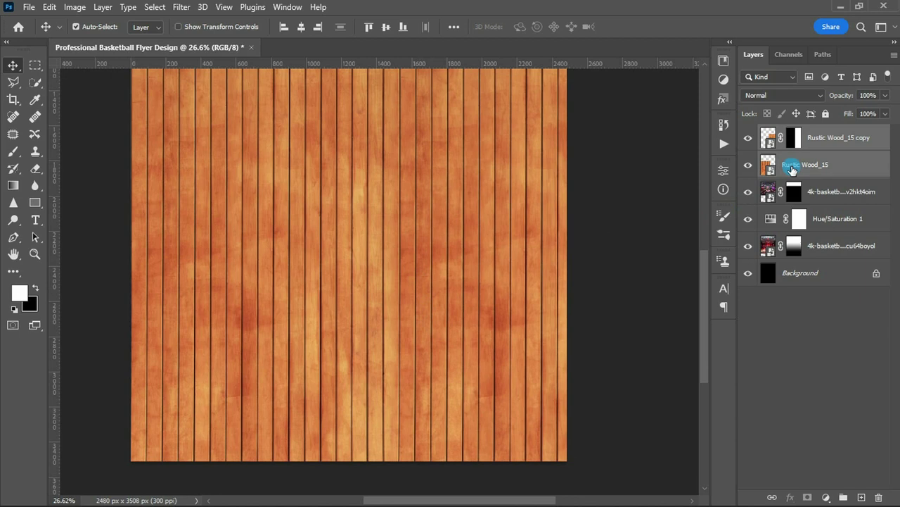
{"action": "key", "text": "ctrl+e"}
- Centre the wood layer, shrink it proportionally, and move it to the flyer's lower half
{"action": "scroll", "coordinate": [396, 345], "scroll_direction": "down", "scroll_amount": 2}
{"action": "scroll", "coordinate": [390, 316], "scroll_direction": "down", "scroll_amount": 2}
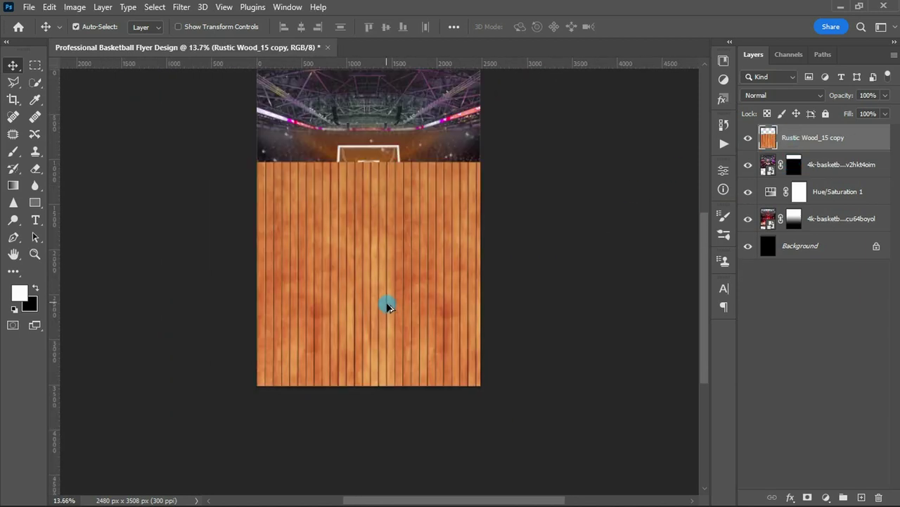
{"action": "key", "text": "ctrl+t"}
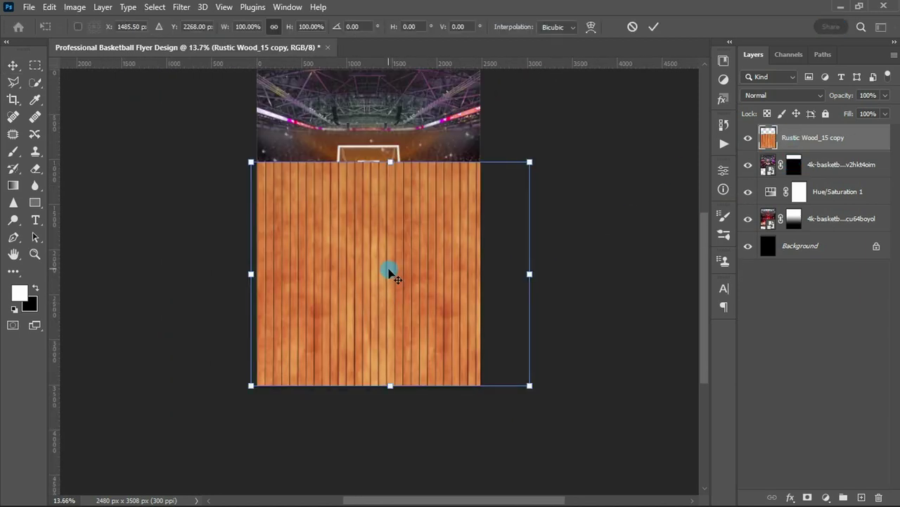
{"action": "left_click_drag", "start_coordinate": [391, 272], "coordinate": [379, 284]}
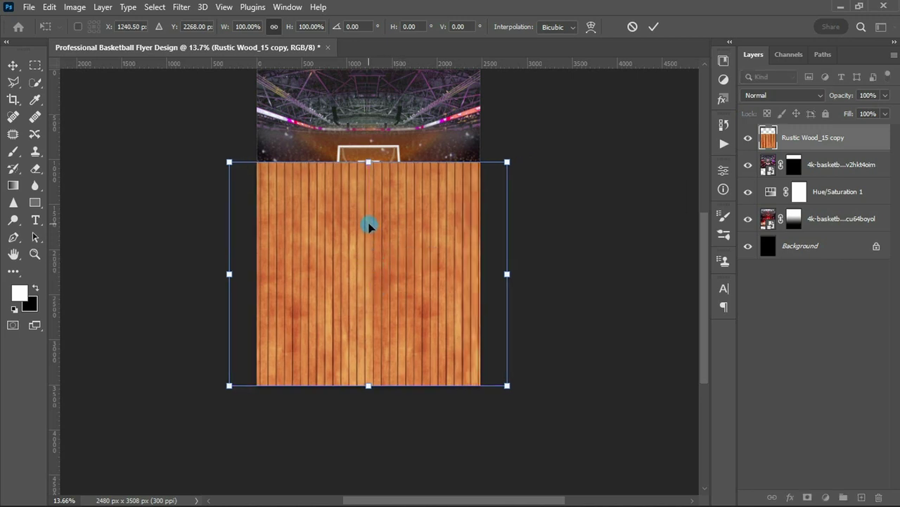
{"action": "left_click_drag", "start_coordinate": [369, 226], "coordinate": [373, 343]}
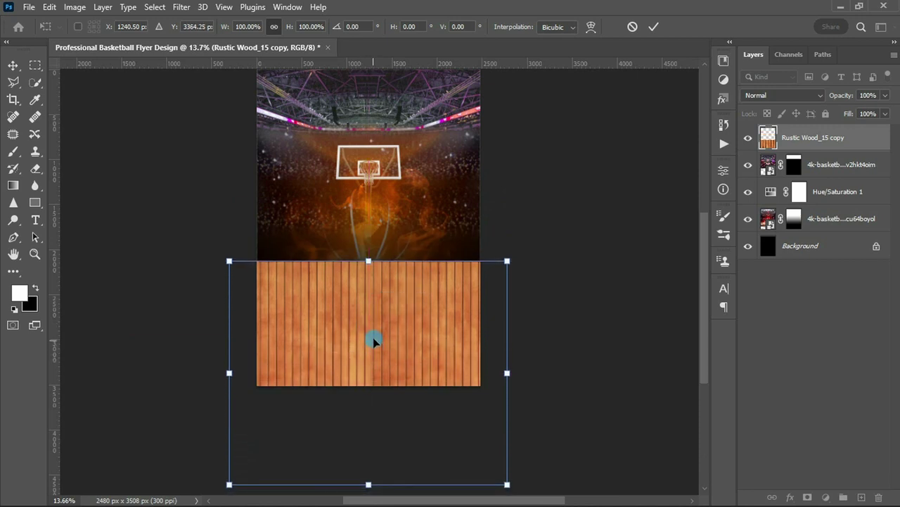
{"action": "left_click_drag", "start_coordinate": [508, 484], "coordinate": [480, 469]}
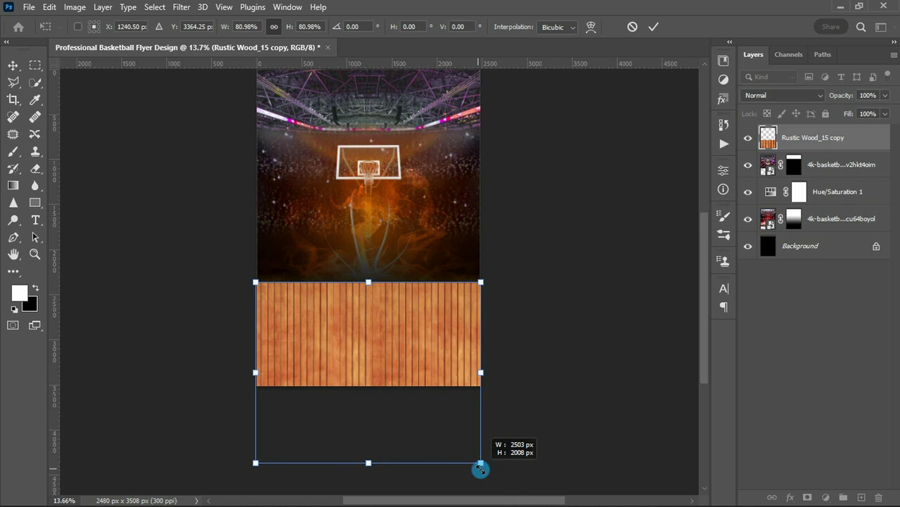
{"action": "left_click_drag", "start_coordinate": [377, 355], "coordinate": [378, 332]}
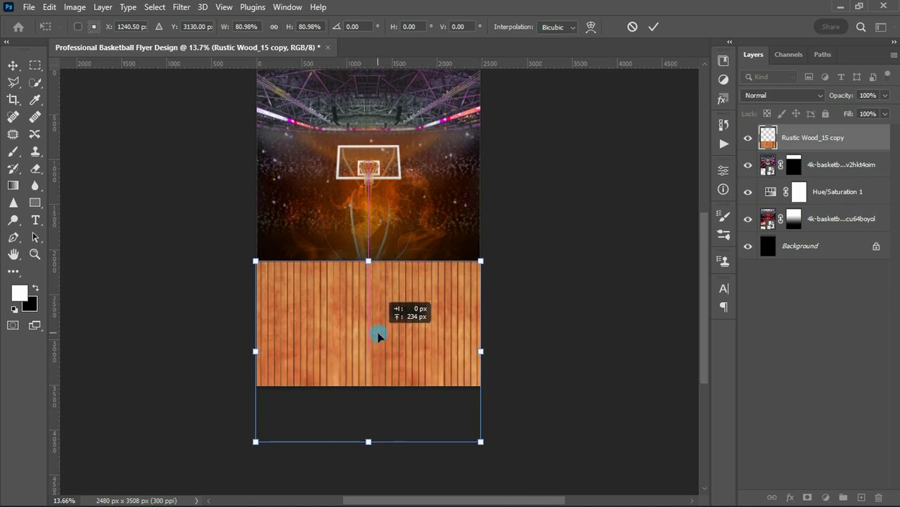
- Apply a perspective transform widening the wood's bottom edge so planks converge toward the hoop
{"action": "right_click", "coordinate": [378, 332]}
{"action": "left_click", "coordinate": [395, 124]}
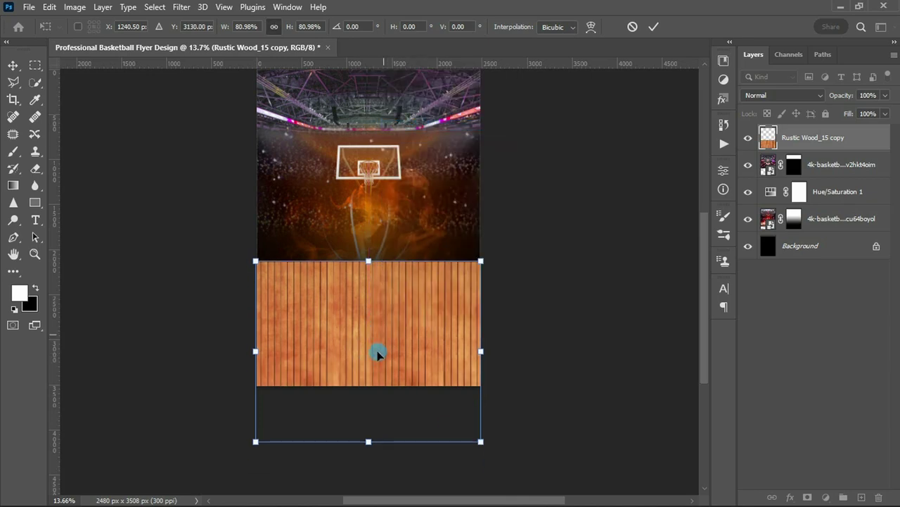
{"action": "scroll", "coordinate": [377, 348], "scroll_direction": "down", "scroll_amount": 3}
{"action": "left_click_drag", "start_coordinate": [439, 406], "coordinate": [696, 408]}
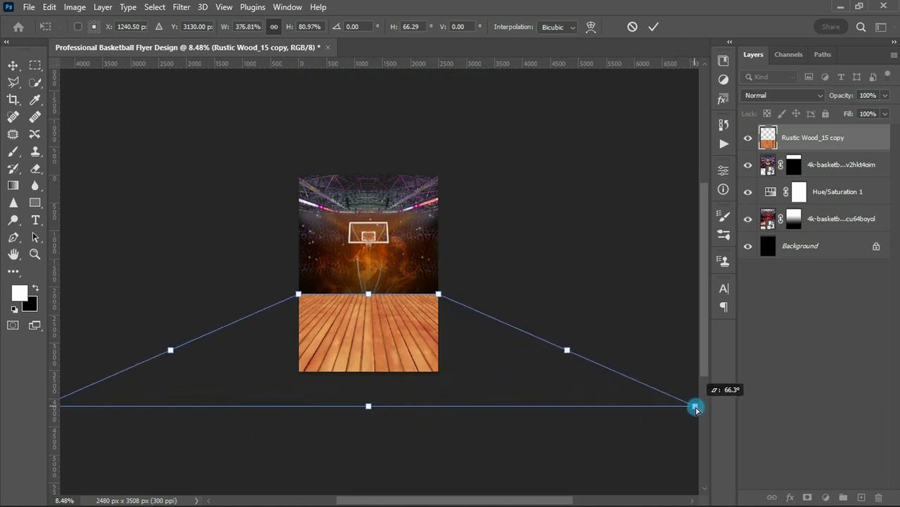
{"action": "scroll", "coordinate": [454, 363], "scroll_direction": "down", "scroll_amount": 1}
{"action": "left_click_drag", "start_coordinate": [639, 399], "coordinate": [691, 399]}
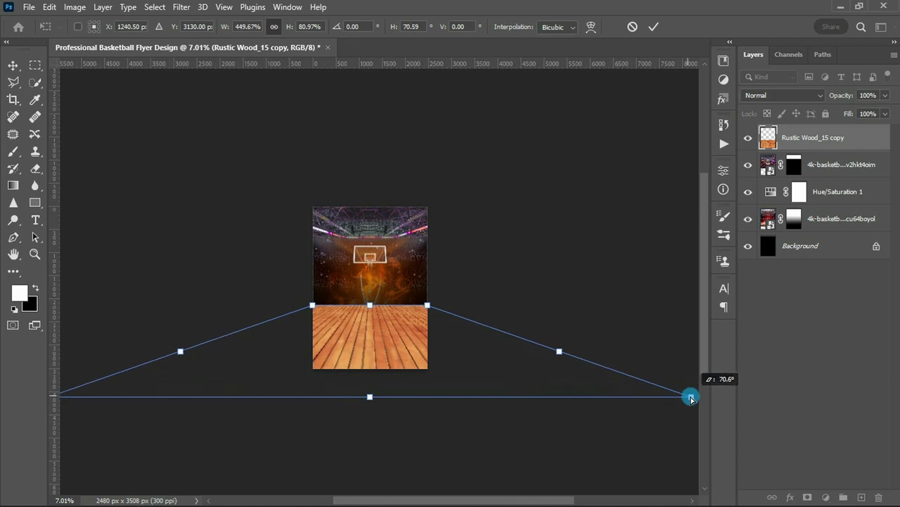
{"action": "left_click_drag", "start_coordinate": [402, 347], "coordinate": [394, 350]}
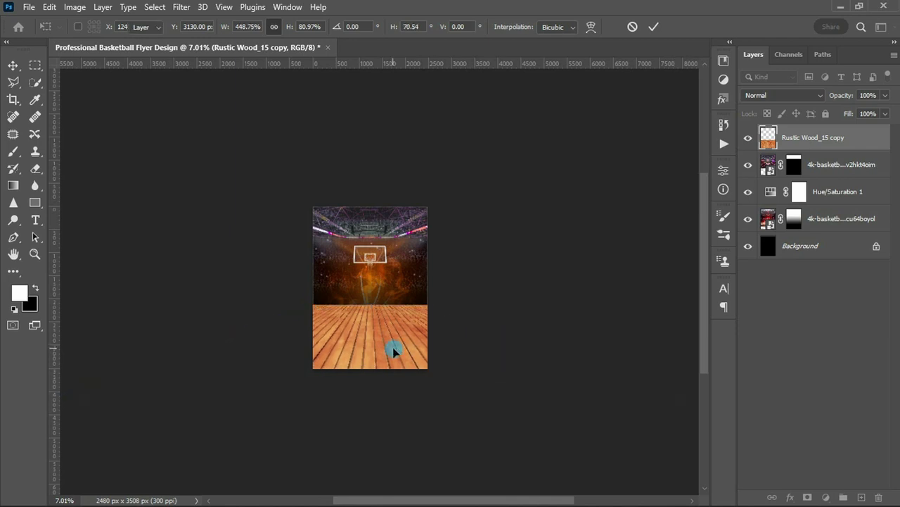
{"action": "key", "text": "Return"}
{"action": "scroll", "coordinate": [392, 350], "scroll_direction": "up", "scroll_amount": 5}
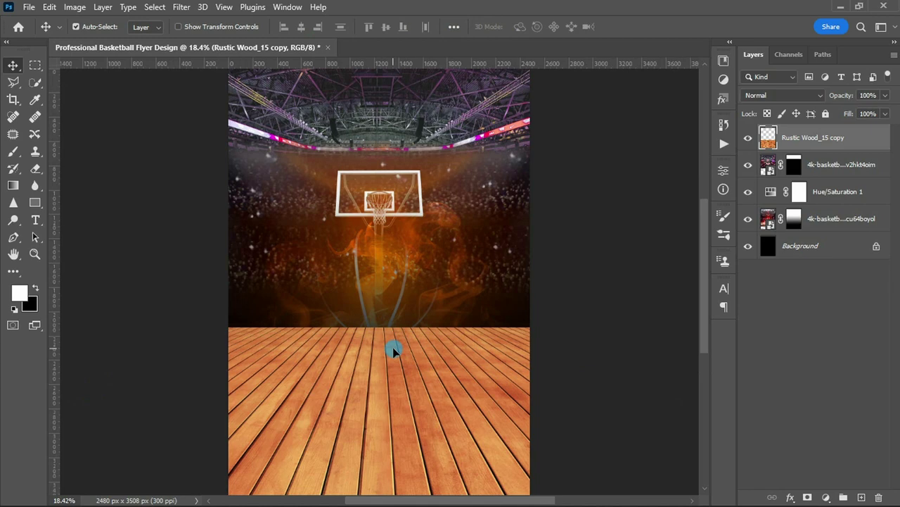
- Open the Filter menu to reach the Blur Gallery effects for the wood floor
{"action": "scroll", "coordinate": [392, 347], "scroll_direction": "down", "scroll_amount": 2}
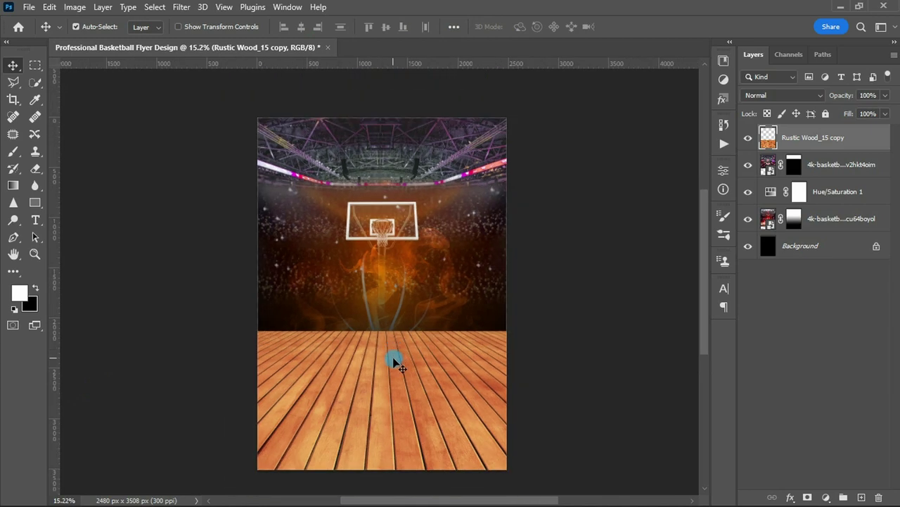
{"action": "scroll", "coordinate": [393, 347], "scroll_direction": "down", "scroll_amount": 2}
{"action": "scroll", "coordinate": [394, 350], "scroll_direction": "up", "scroll_amount": 1}
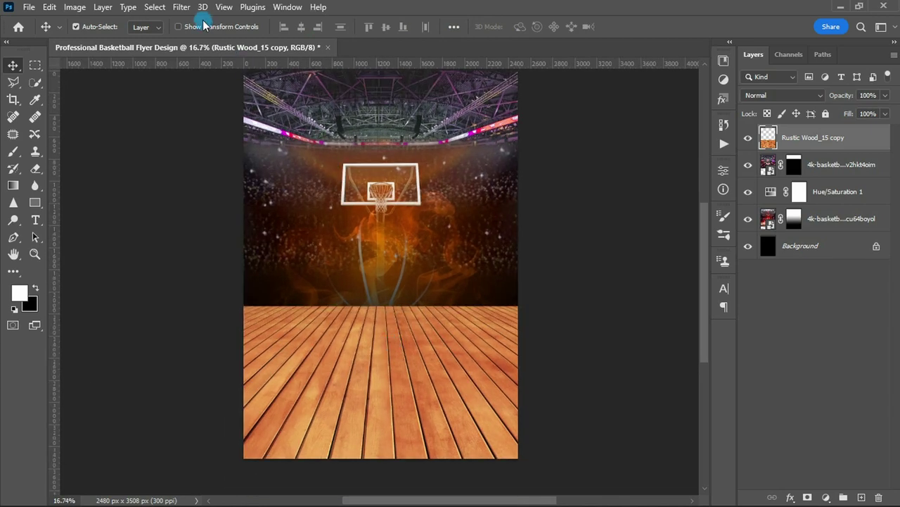
{"action": "left_click", "coordinate": [181, 7]}
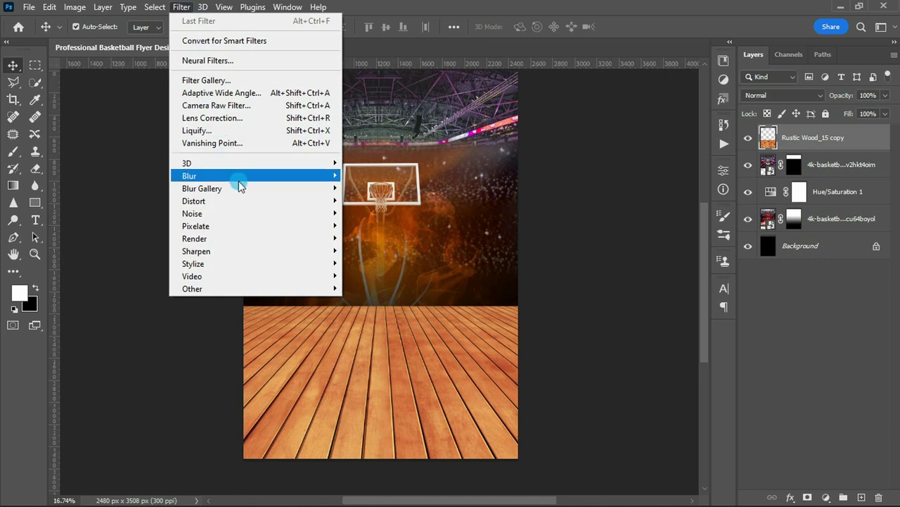
{"action": "mouse_move", "coordinate": [211, 188]}
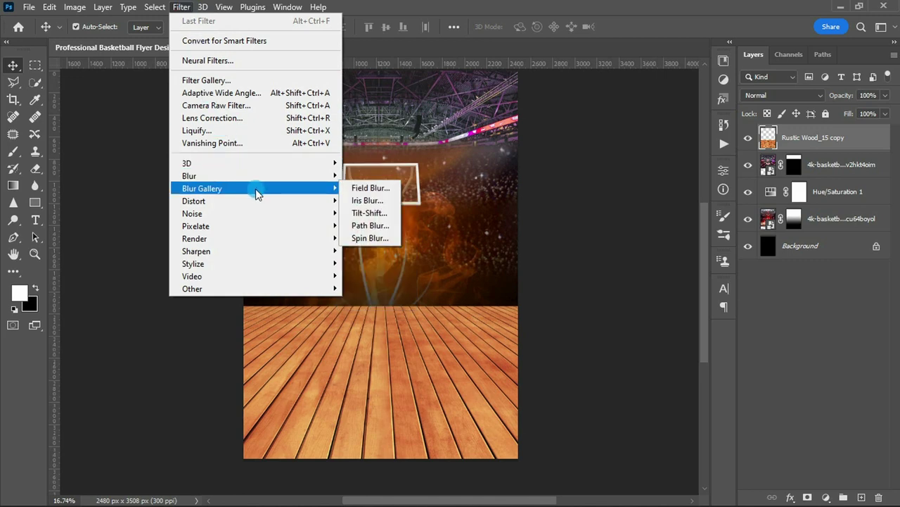
- Move the iris blur ellipse low onto the wood floor, flattening and widening its sharp area
{"action": "left_click", "coordinate": [368, 201]}
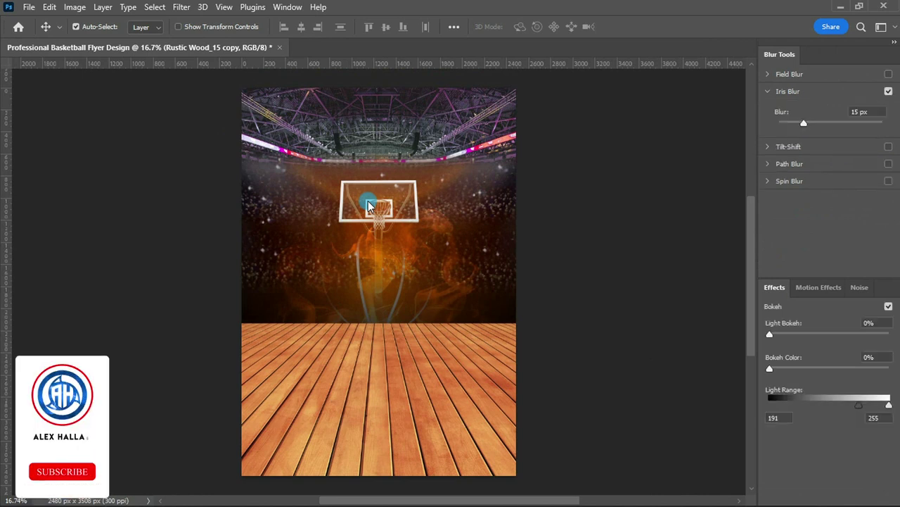
{"action": "left_click", "coordinate": [379, 282]}
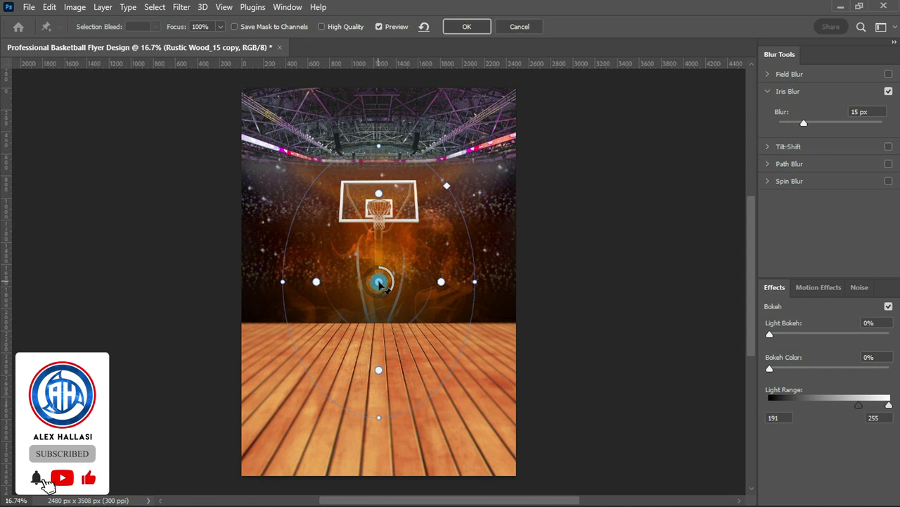
{"action": "left_click_drag", "start_coordinate": [378, 282], "coordinate": [377, 371]}
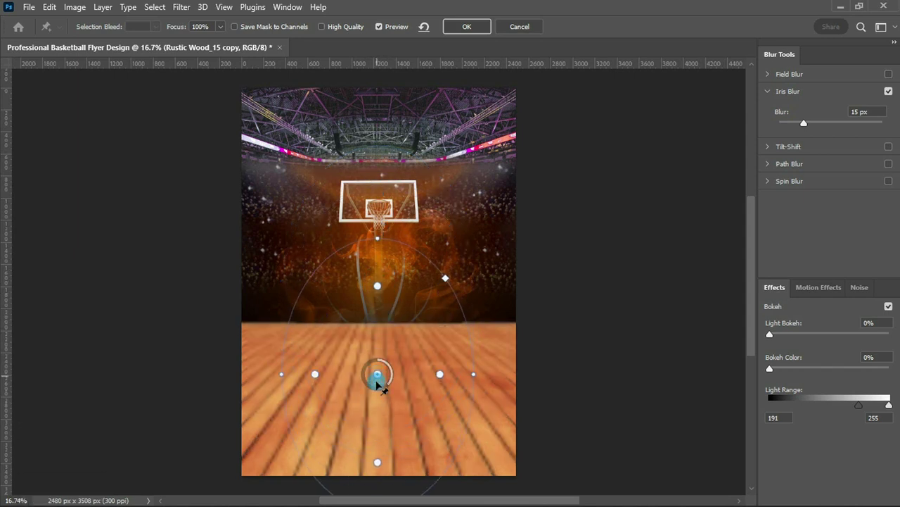
{"action": "left_click_drag", "start_coordinate": [385, 248], "coordinate": [379, 315]}
{"action": "left_click_drag", "start_coordinate": [377, 374], "coordinate": [378, 396]}
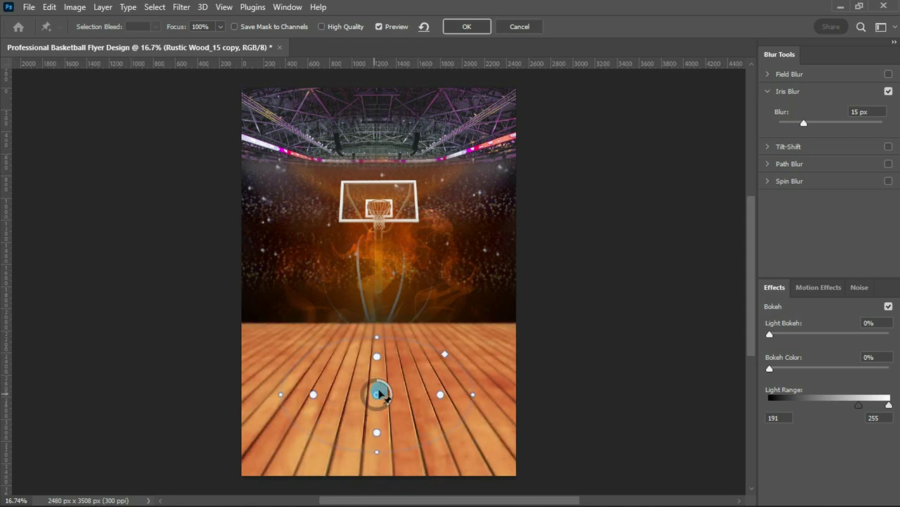
{"action": "left_click_drag", "start_coordinate": [474, 395], "coordinate": [496, 394]}
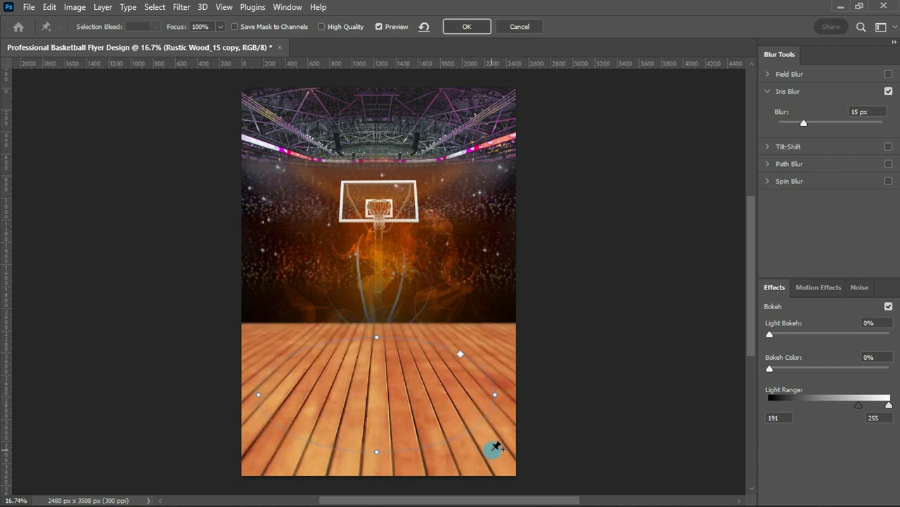
- Set the iris blur to 17 px, fine-tune its fade and focus size, and apply it
{"action": "mouse_move", "coordinate": [390, 404]}
{"action": "left_mouse_down"}
{"action": "mouse_move", "coordinate": [389, 420]}
{"action": "mouse_move", "coordinate": [384, 411]}
{"action": "left_mouse_up"}
{"action": "left_click_drag", "start_coordinate": [434, 398], "coordinate": [456, 403]}
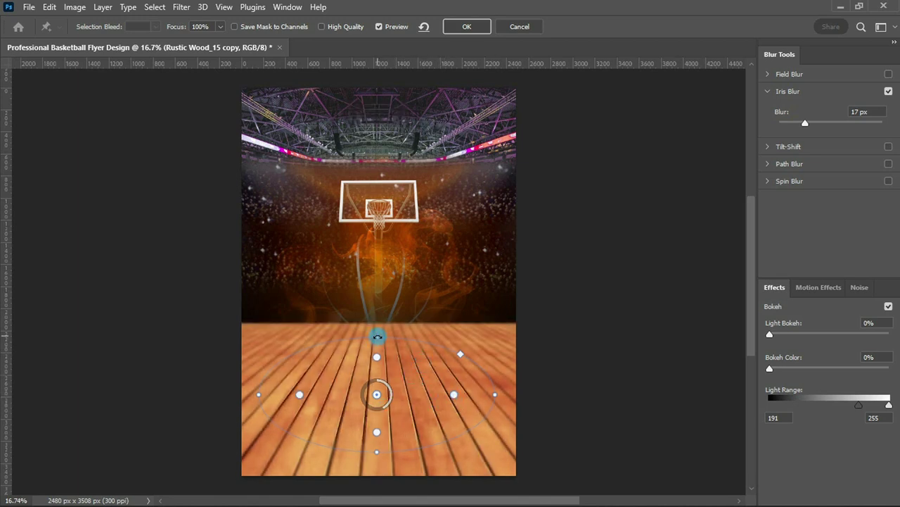
{"action": "left_click_drag", "start_coordinate": [378, 333], "coordinate": [378, 334]}
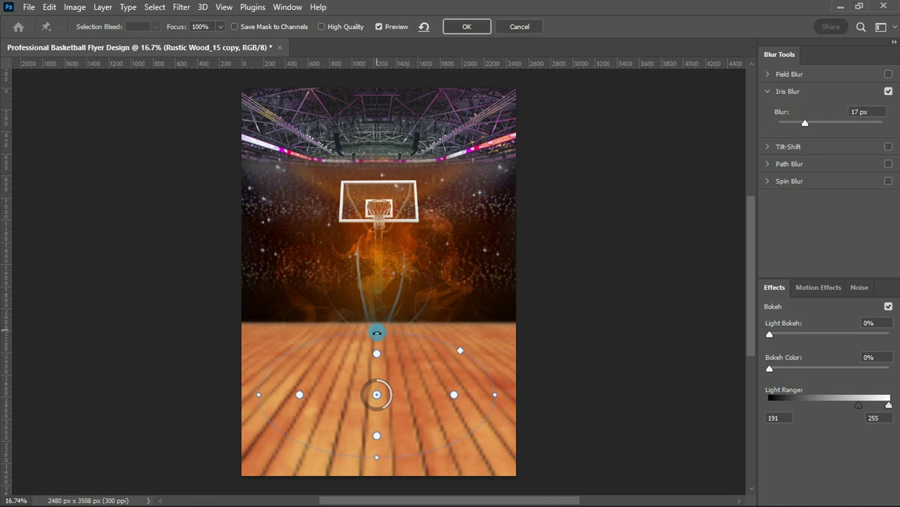
{"action": "left_click_drag", "start_coordinate": [377, 332], "coordinate": [377, 334]}
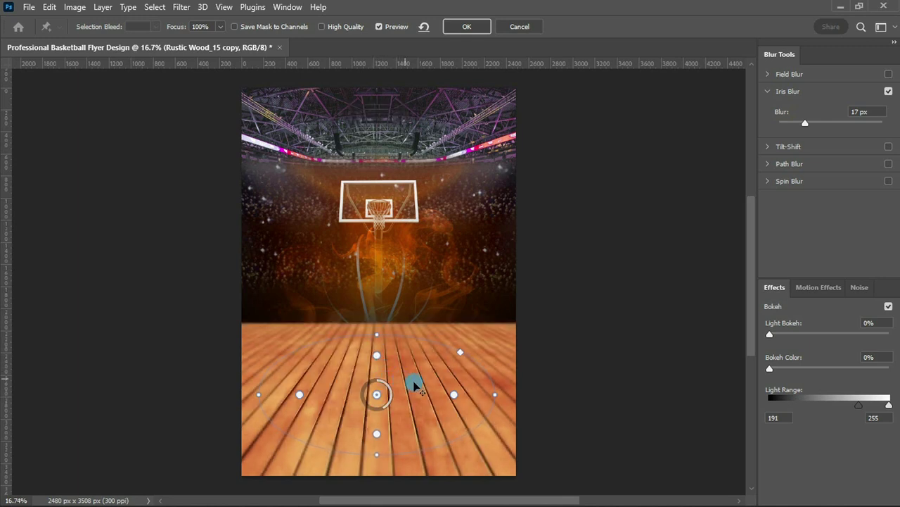
{"action": "left_click_drag", "start_coordinate": [496, 396], "coordinate": [505, 398]}
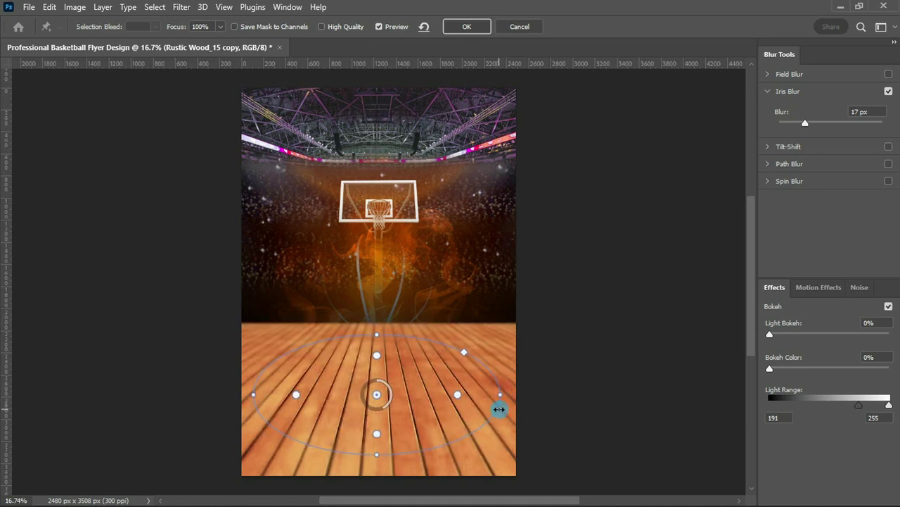
{"action": "left_click", "coordinate": [471, 27]}
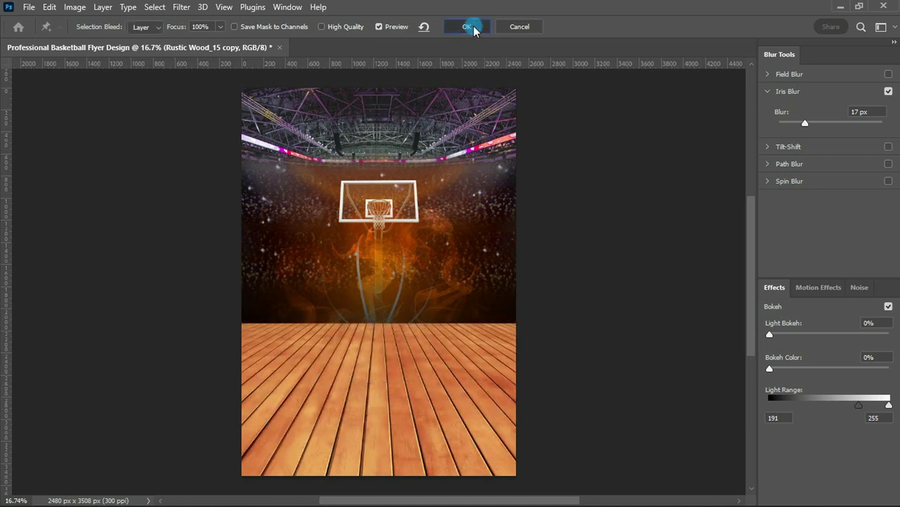
- Clip a Color Balance layer to the wood floor with midtones Cyan–Red +100 and Yellow–Blue -100
{"action": "left_click", "coordinate": [826, 497]}
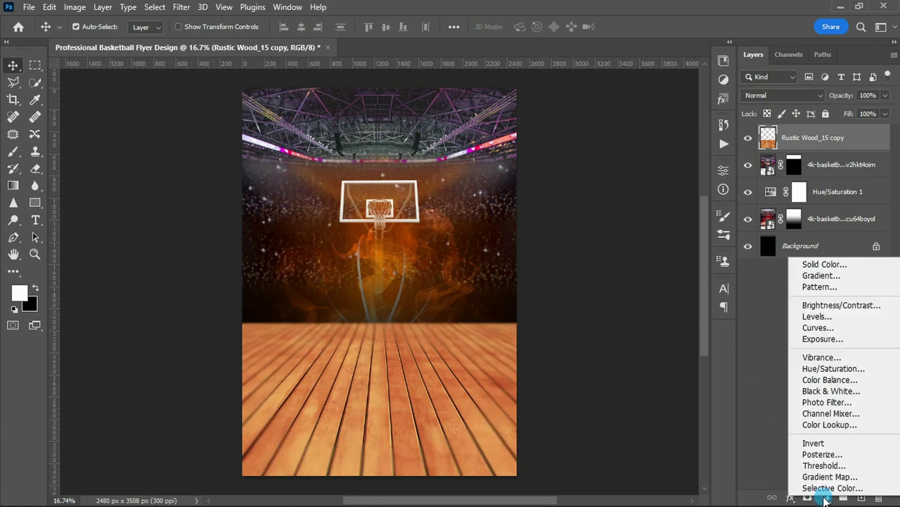
{"action": "left_click", "coordinate": [825, 380]}
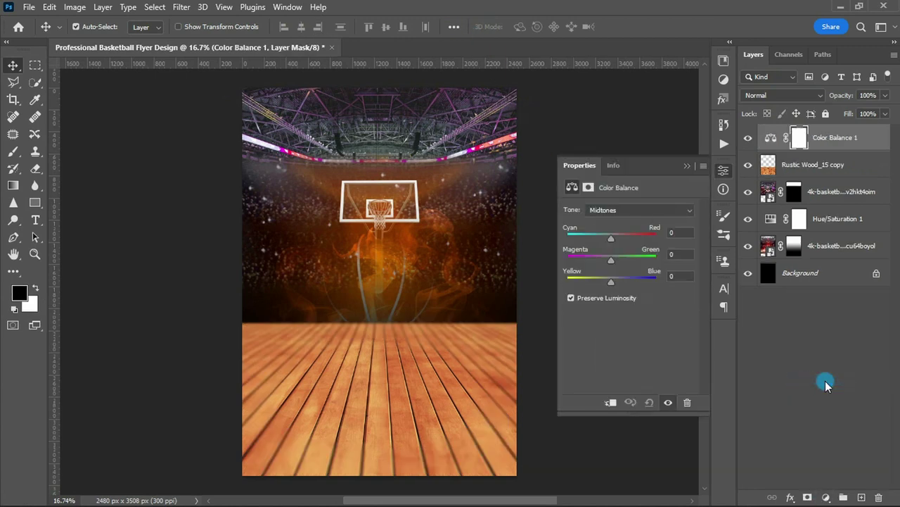
{"action": "left_click", "coordinate": [611, 402]}
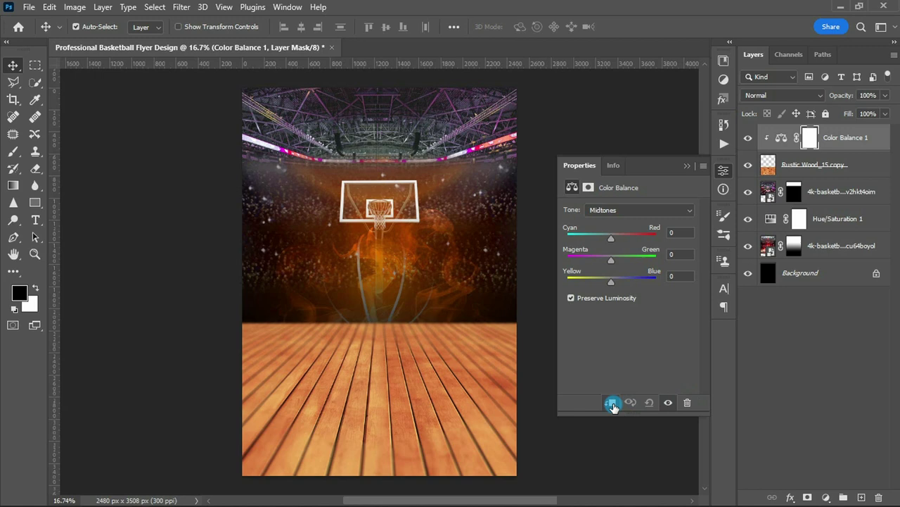
{"action": "left_click_drag", "start_coordinate": [611, 238], "coordinate": [657, 239]}
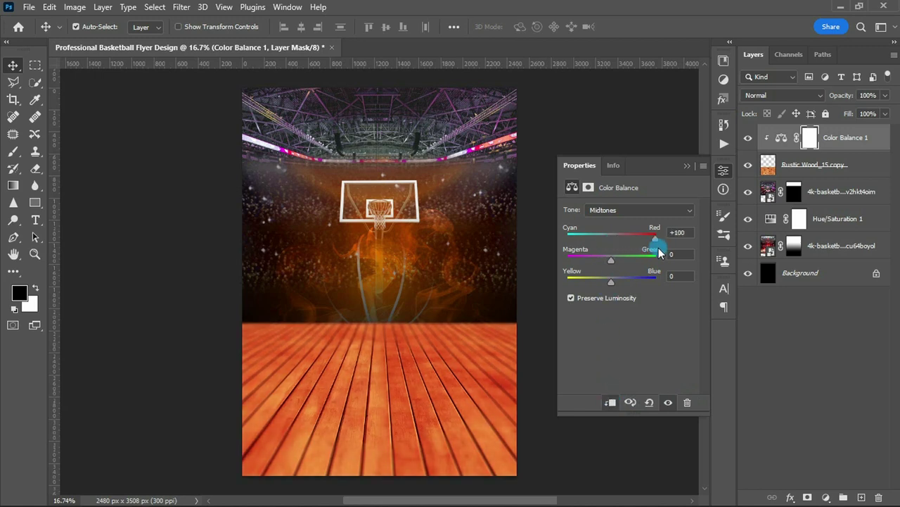
{"action": "left_click_drag", "start_coordinate": [611, 281], "coordinate": [567, 281]}
{"action": "left_click", "coordinate": [826, 497]}
{"action": "left_click", "coordinate": [818, 310]}
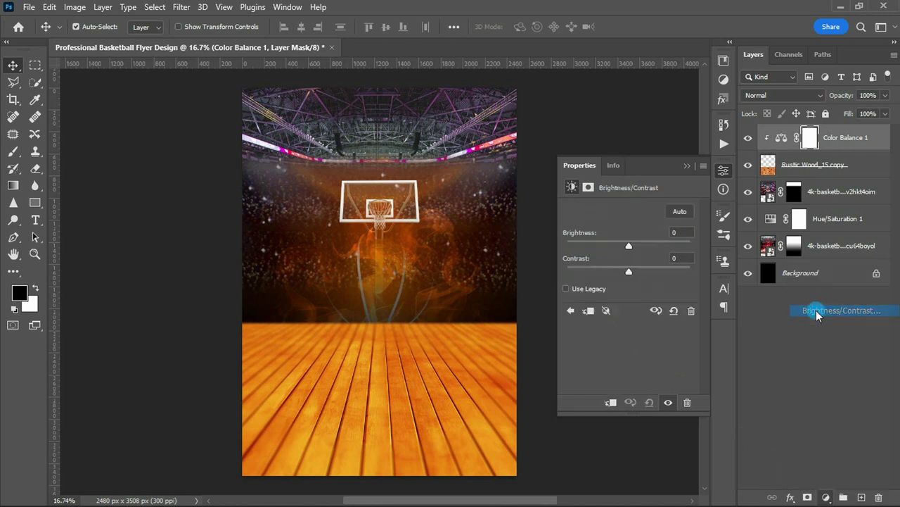
- Set Brightness to 118 and mask it with a radial gradient centred on the floor
{"action": "left_click", "coordinate": [661, 234]}
{"action": "type", "text": "118"}
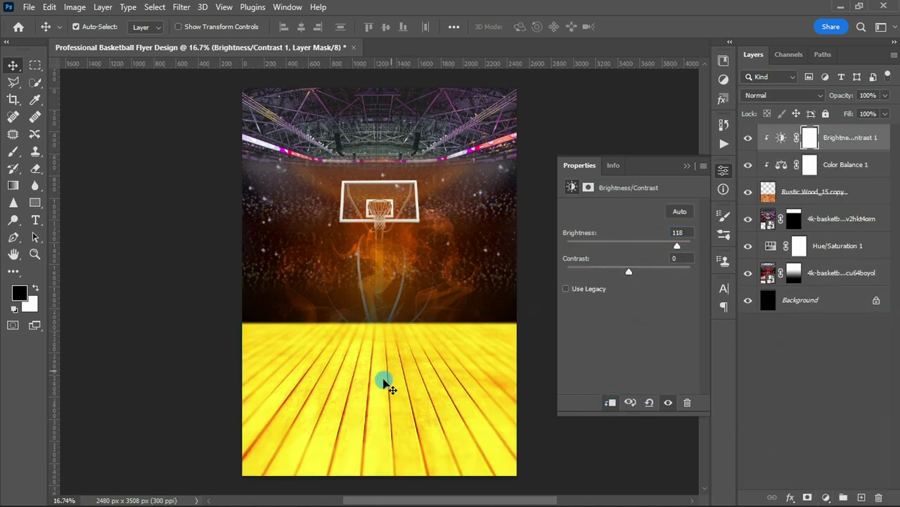
{"action": "type", "text": "g"}
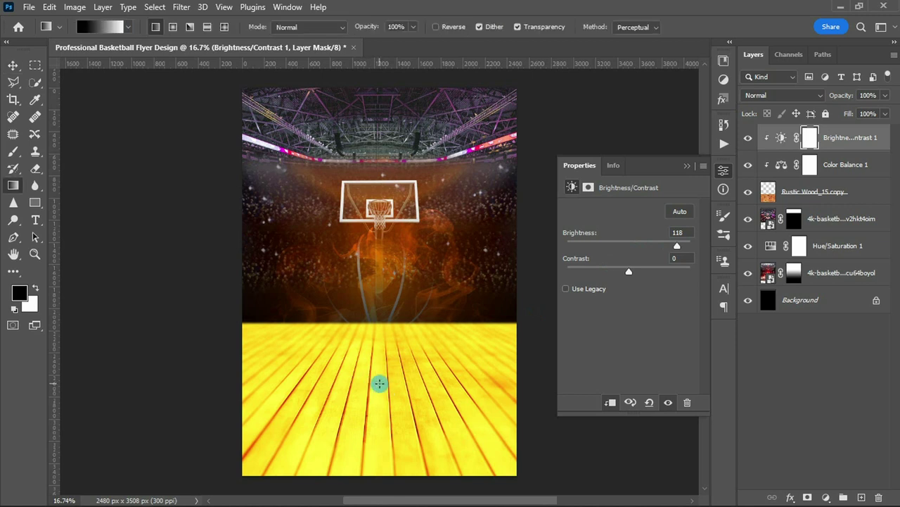
{"action": "left_click", "coordinate": [172, 27]}
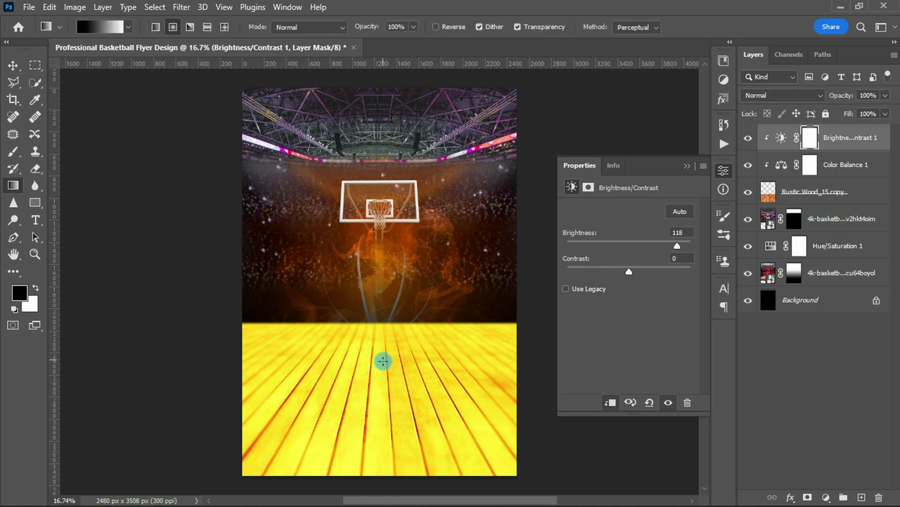
{"action": "key", "text": "x"}
{"action": "left_click_drag", "start_coordinate": [378, 361], "coordinate": [478, 425]}
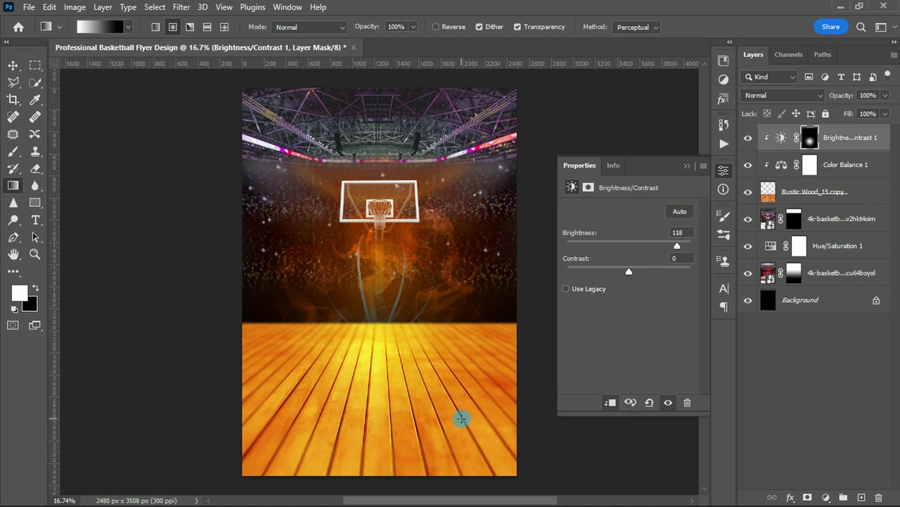
{"action": "left_click_drag", "start_coordinate": [483, 434], "coordinate": [484, 434]}
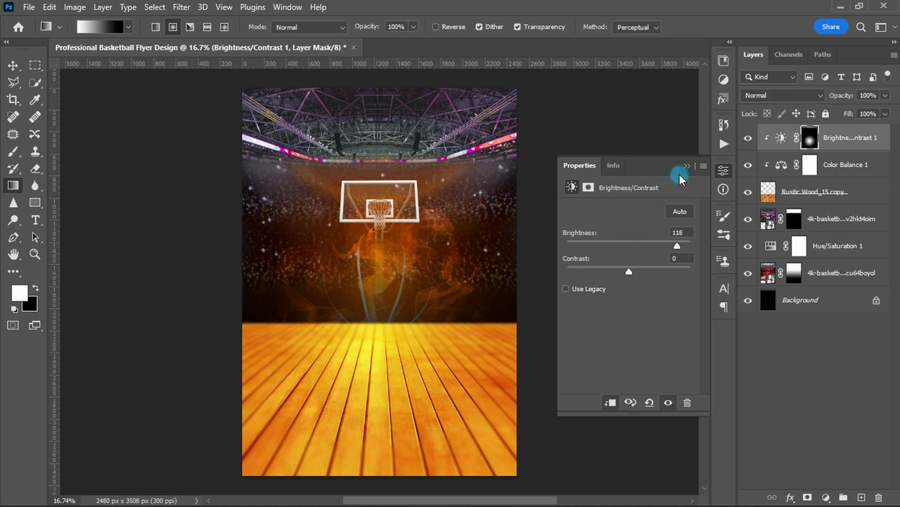
{"action": "key", "text": "v"}
{"action": "left_click", "coordinate": [687, 167]}
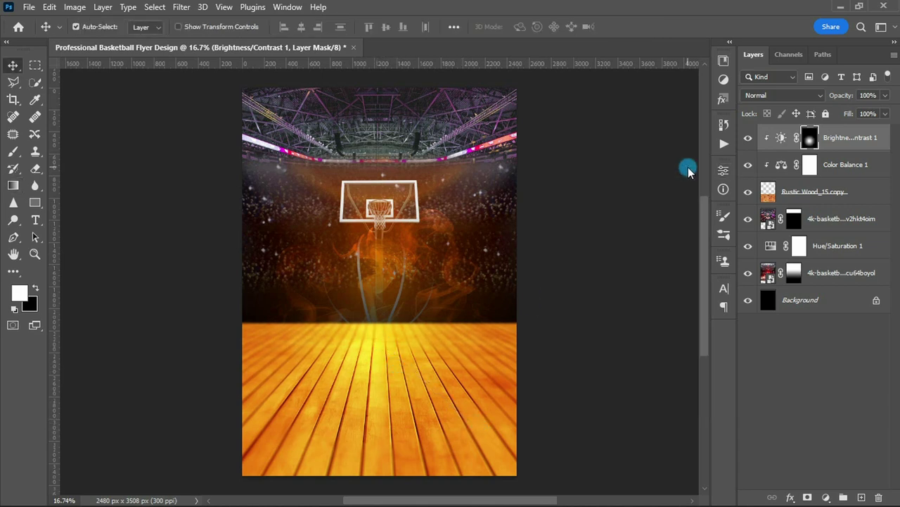
{"action": "left_click", "coordinate": [804, 200]}
- Mask the Rustic Wood_15 copy layer with a linear gradient fading its top edge
{"action": "left_click", "coordinate": [809, 497]}
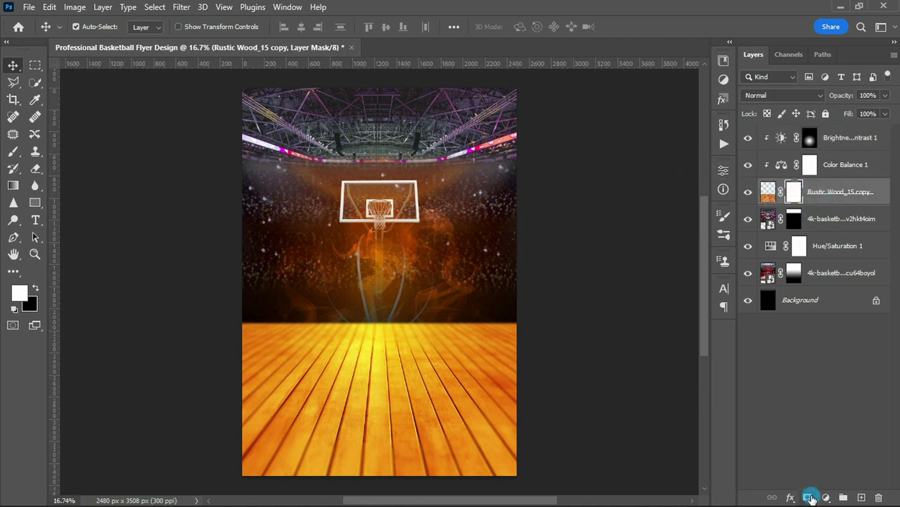
{"action": "key", "text": "g"}
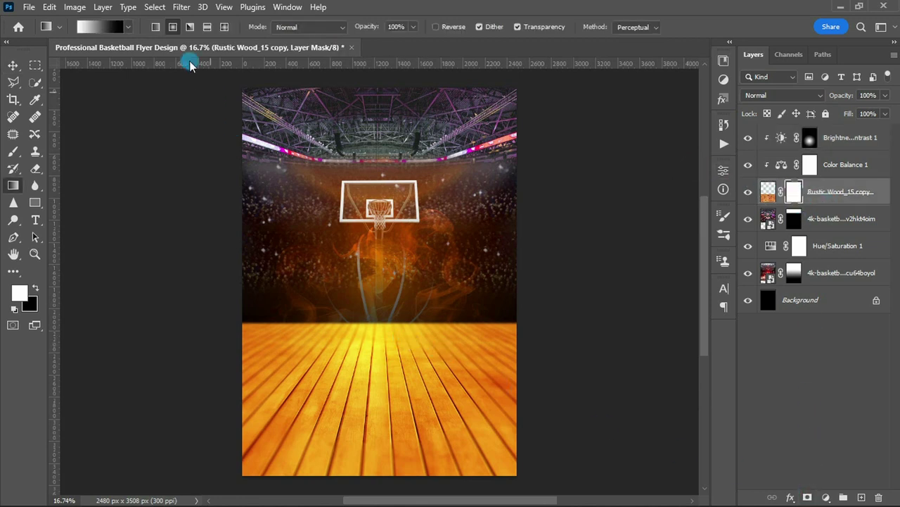
{"action": "left_click", "coordinate": [386, 340]}
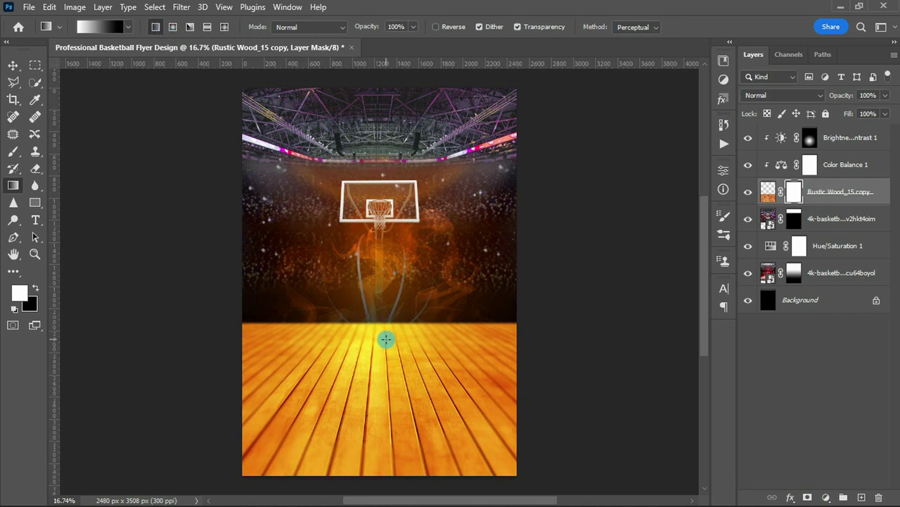
{"action": "key", "text": "x"}
{"action": "left_click_drag", "start_coordinate": [382, 323], "coordinate": [382, 351]}
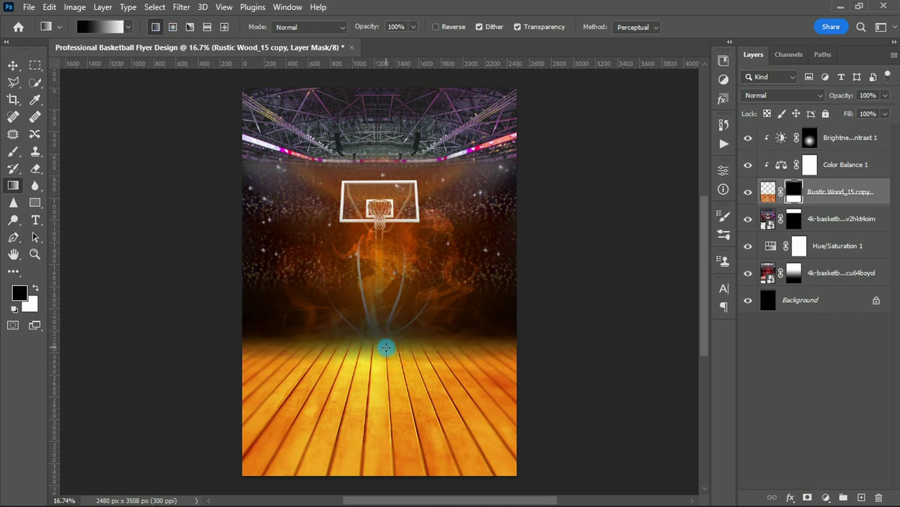
{"action": "key", "text": "v"}
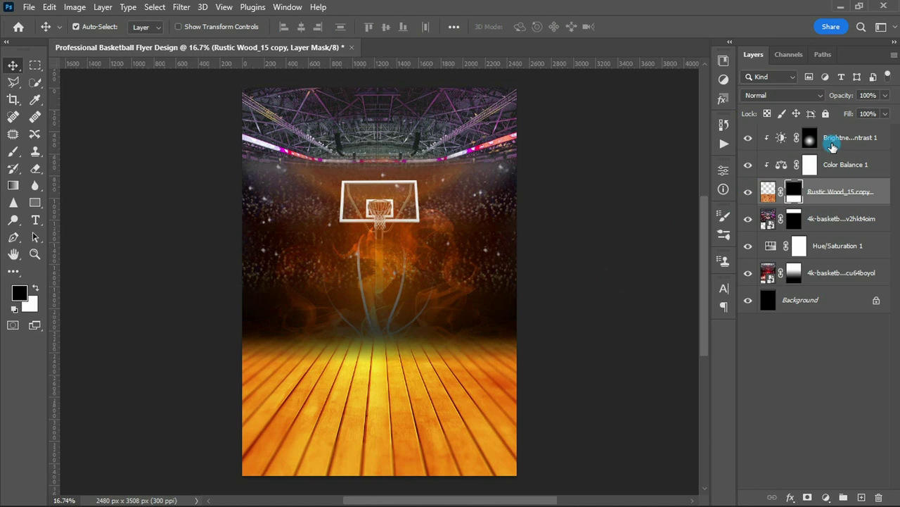
- Scale the basketball to about 87% and move it down onto the floor
{"action": "left_click", "coordinate": [832, 146]}
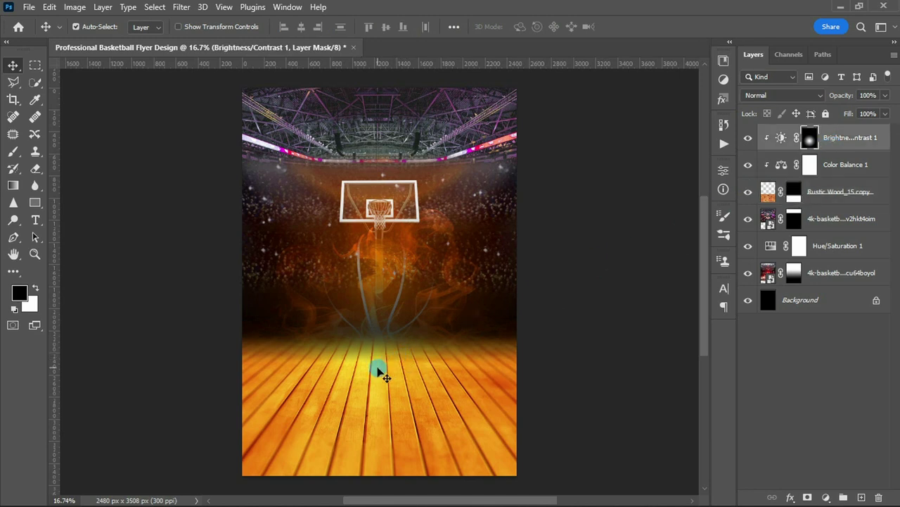
{"action": "left_click_drag", "start_coordinate": [497, 193], "coordinate": [480, 203]}
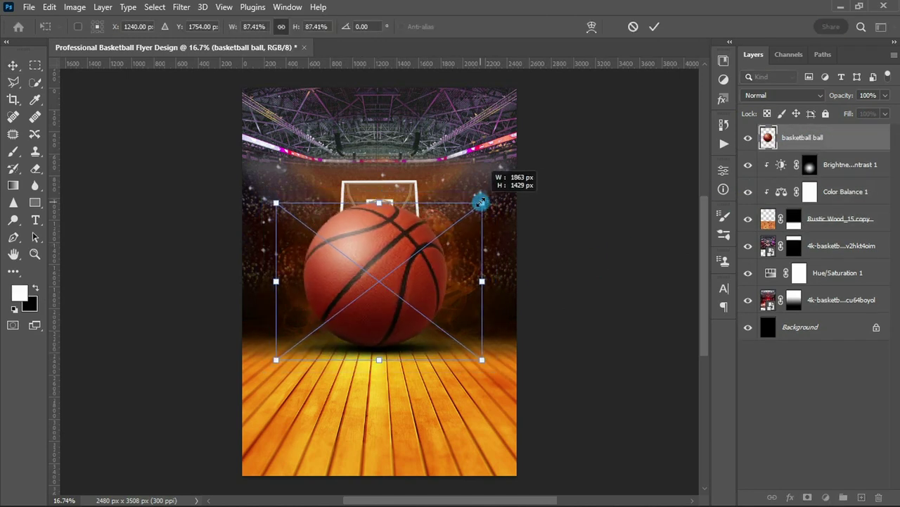
{"action": "left_click_drag", "start_coordinate": [372, 267], "coordinate": [372, 325]}
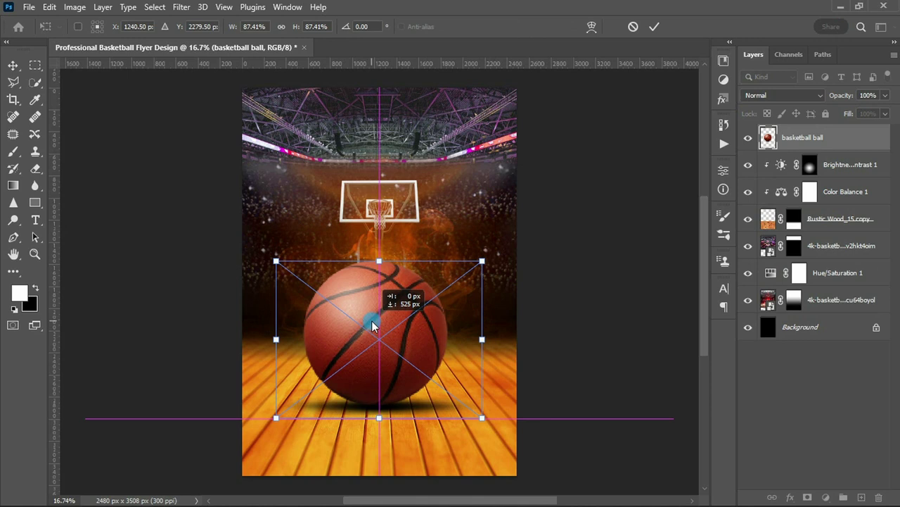
{"action": "key", "text": "Return"}
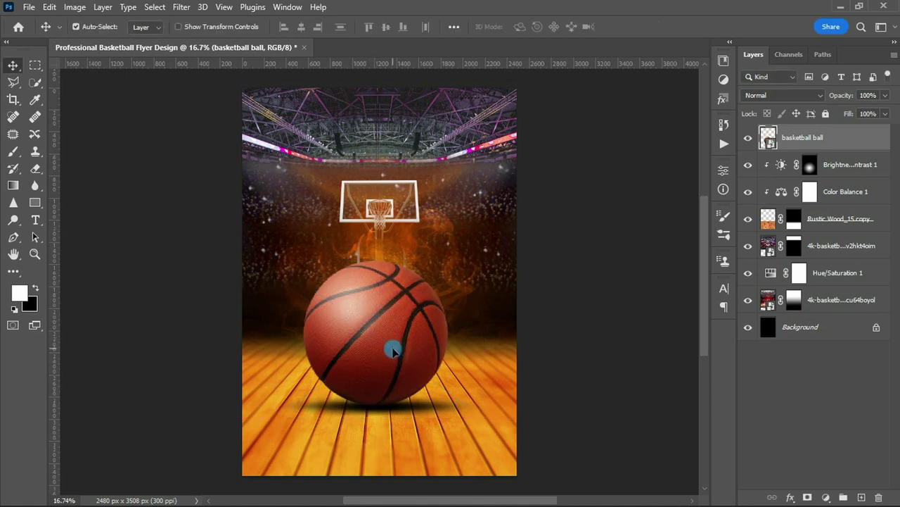
- Clip a Hue/Saturation layer to the ball targeting Reds: Hue +10, Saturation +55, Lightness +25
{"action": "left_click", "coordinate": [826, 497]}
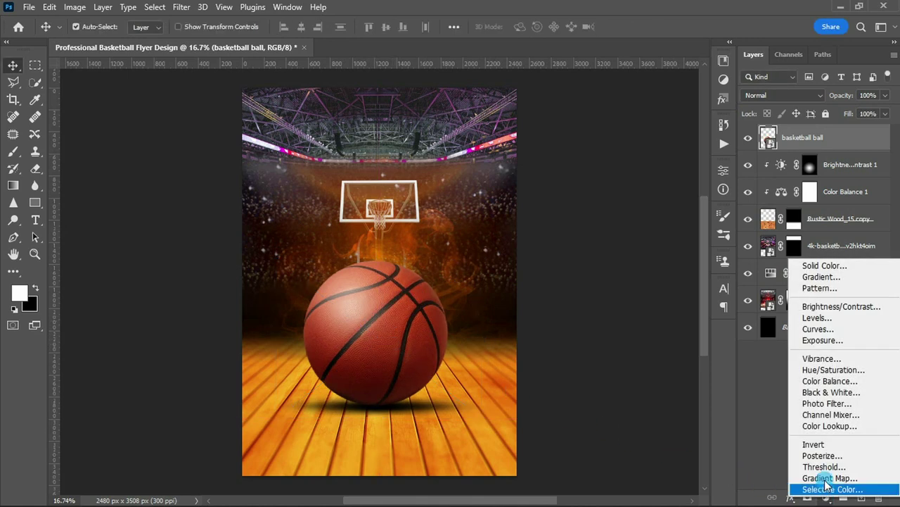
{"action": "left_click", "coordinate": [833, 369]}
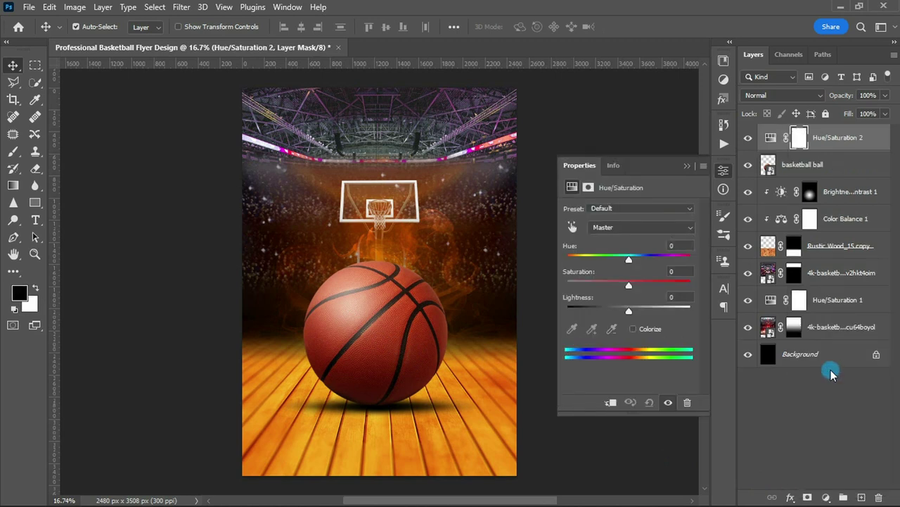
{"action": "left_click", "coordinate": [610, 402]}
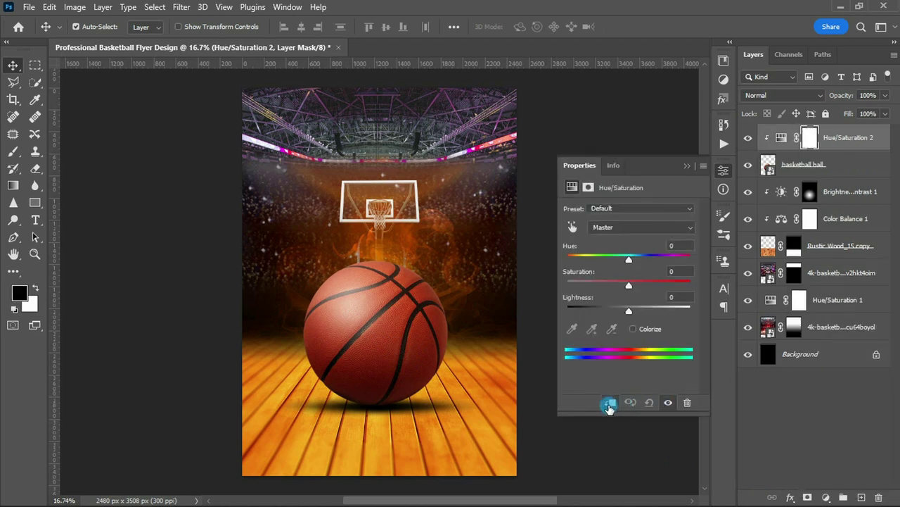
{"action": "left_click", "coordinate": [572, 226]}
{"action": "left_click", "coordinate": [402, 322]}
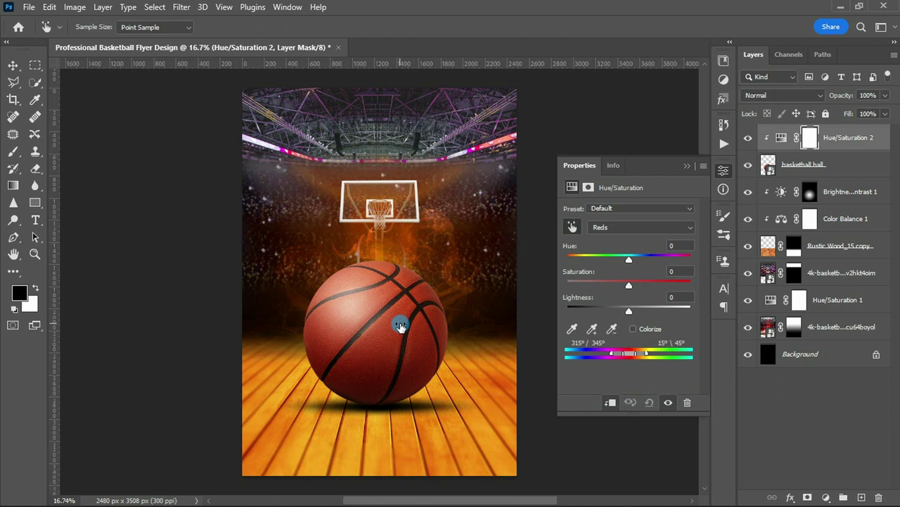
{"action": "double_click", "coordinate": [674, 245]}
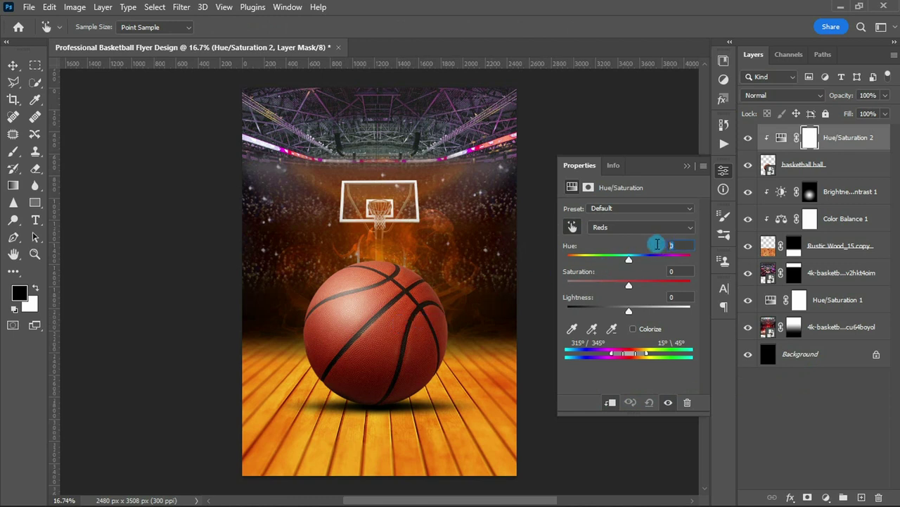
{"action": "type", "text": "10"}
{"action": "key", "text": "Tab"}
{"action": "type", "text": "55"}
{"action": "key", "text": "Tab"}
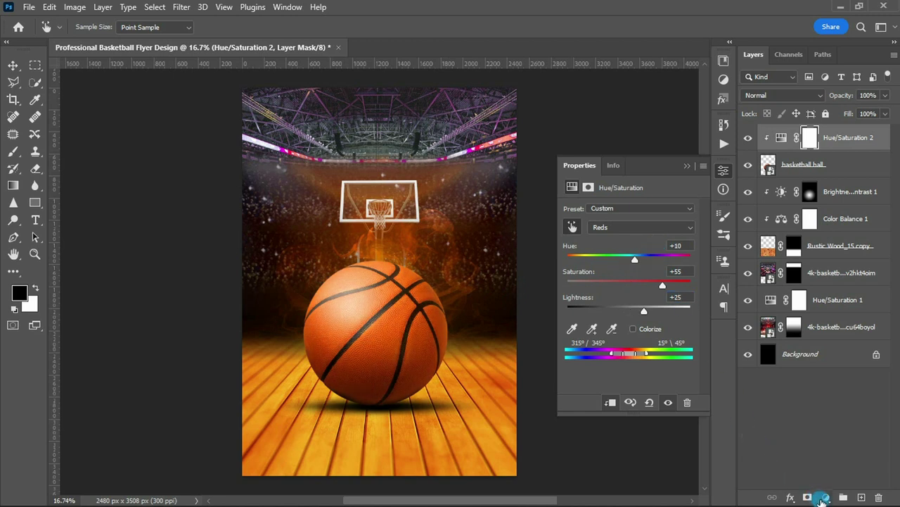
{"action": "left_click", "coordinate": [826, 497]}
- Add an Exposure adjustment layer at -6.31 to darken the whole flyer
{"action": "left_click", "coordinate": [820, 342]}
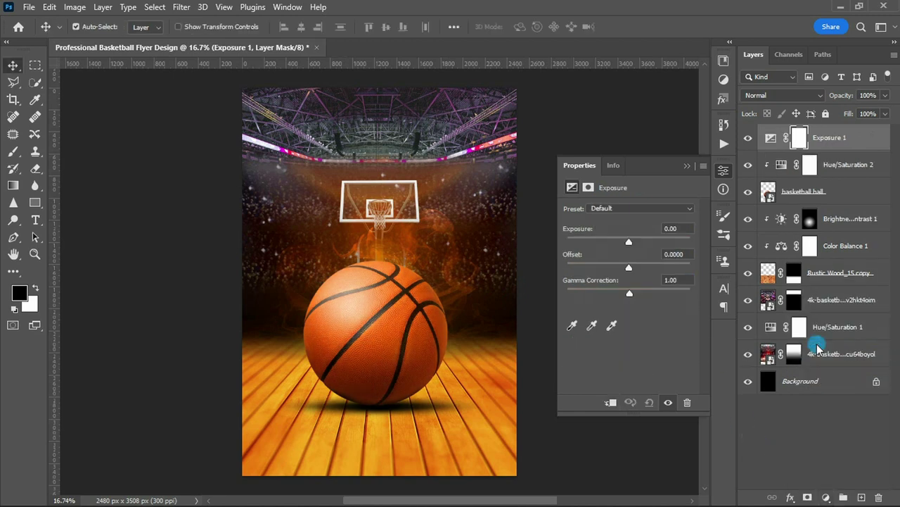
{"action": "left_click", "coordinate": [684, 227]}
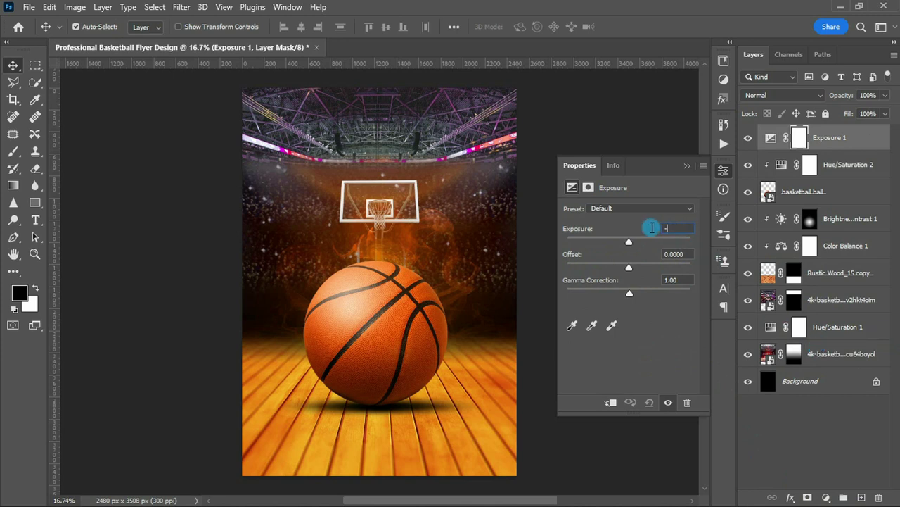
{"action": "type", "text": "-6.31"}
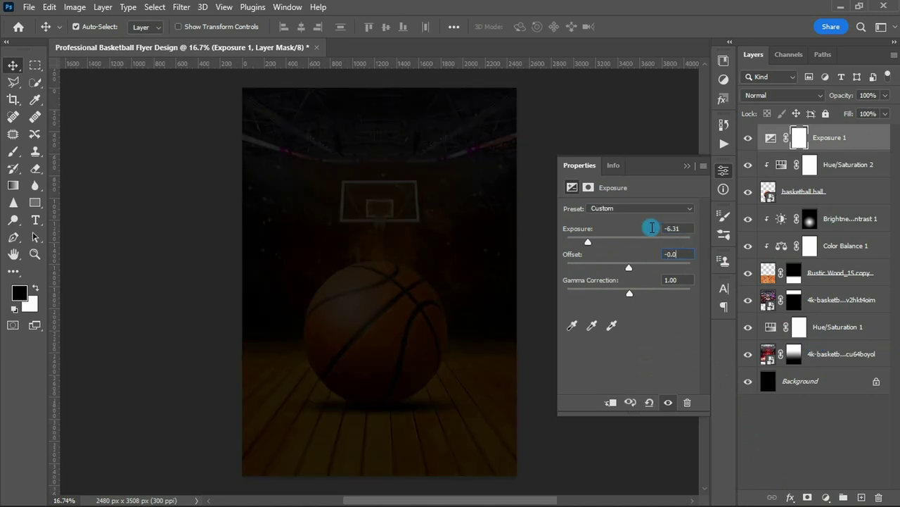
{"action": "type", "text": "25"}
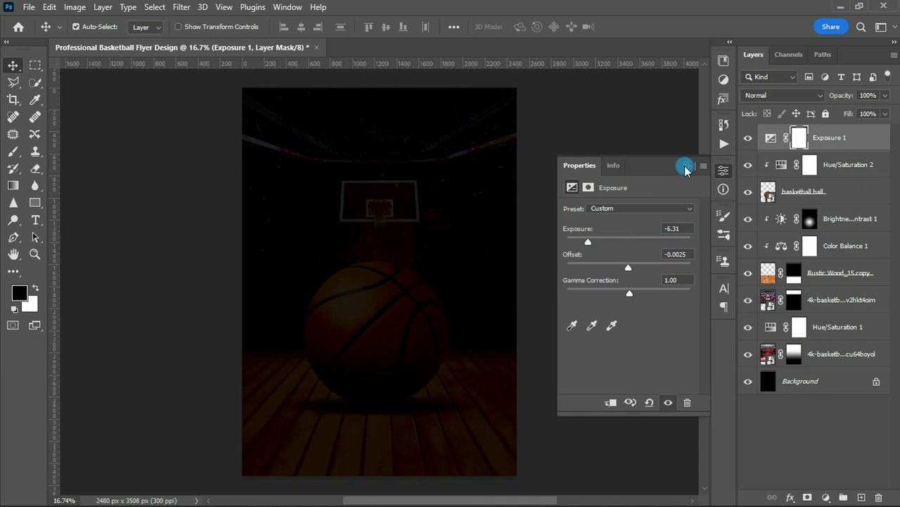
{"action": "left_click", "coordinate": [686, 165]}
- Paint black at 70% opacity with a large soft brush to reveal the ball and hoop
{"action": "key", "text": "b"}
{"action": "key", "text": "bracketright"}
{"action": "key", "text": "bracketright"}
{"action": "key", "text": "bracketright"}
{"action": "key", "text": "bracketright"}
{"action": "key", "text": "bracketright"}
{"action": "key", "text": "bracketright"}
{"action": "left_click", "coordinate": [375, 237]}
{"action": "key", "text": "ctrl+z"}
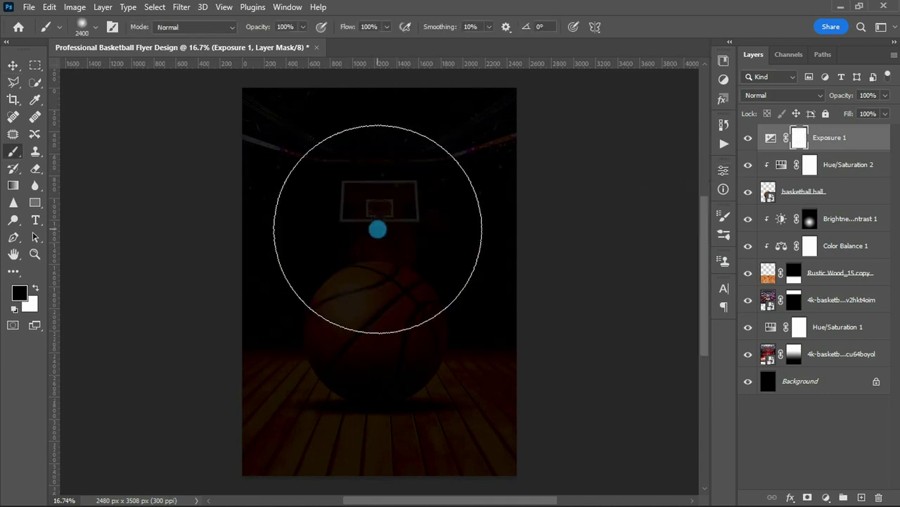
{"action": "type", "text": "70"}
{"action": "key", "text": "Return"}
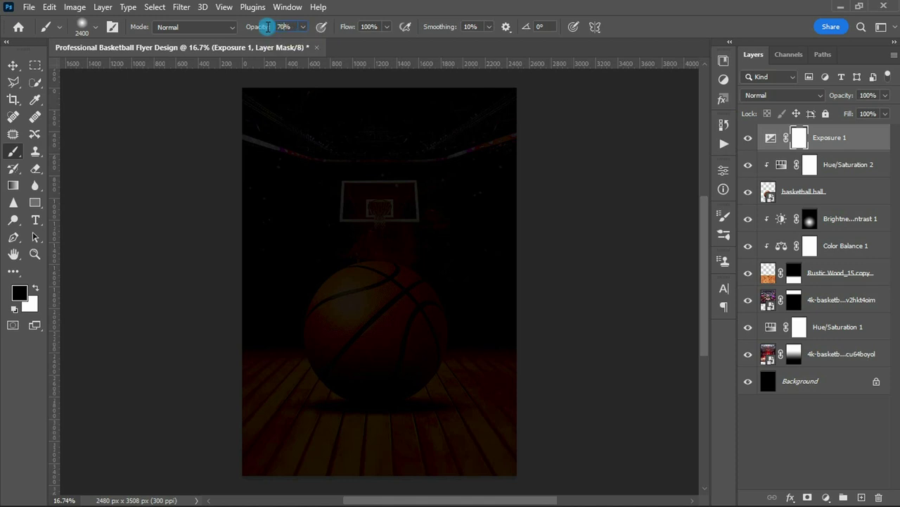
{"action": "key", "text": "bracketright"}
{"action": "key", "text": "bracketright"}
{"action": "key", "text": "bracketright"}
{"action": "key", "text": "bracketright"}
{"action": "left_click", "coordinate": [379, 261]}
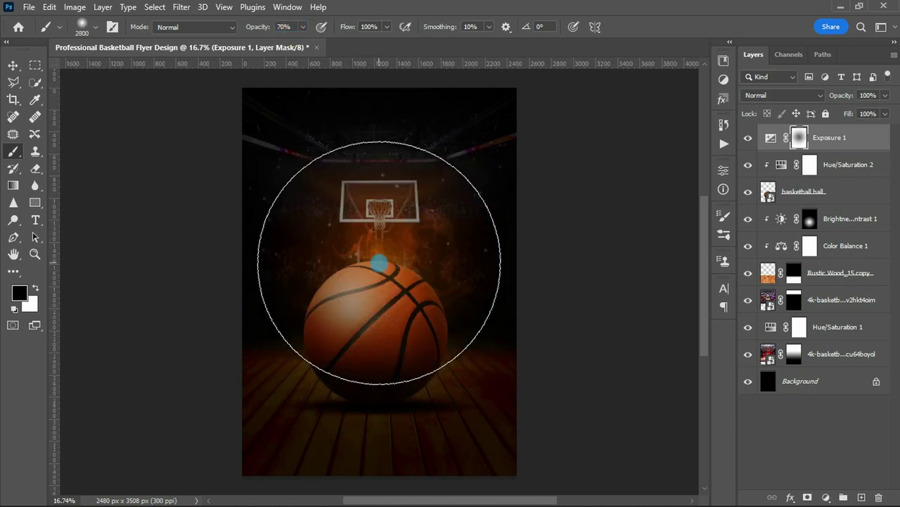
{"action": "key", "text": "ctrl+z"}
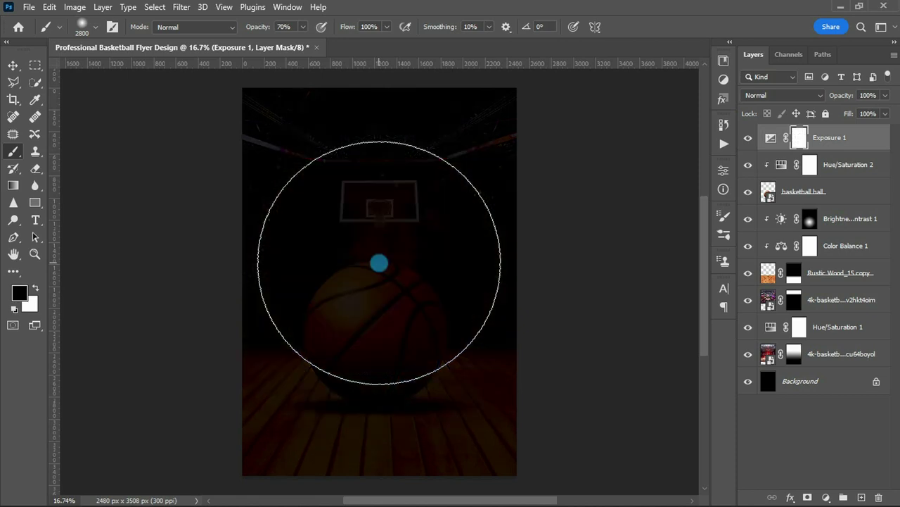
{"action": "key", "text": "bracketright"}
{"action": "left_click", "coordinate": [383, 293]}
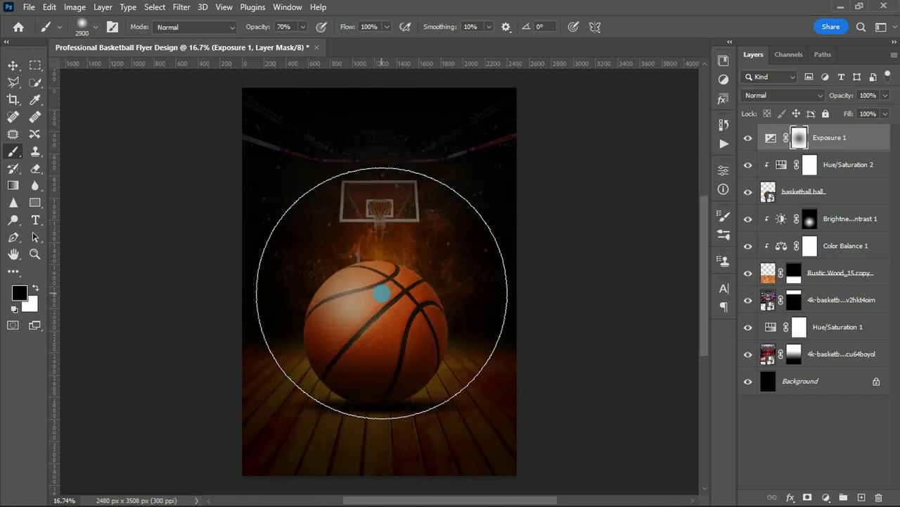
- Reveal the floor around and below the ball, then shift the spotlight slightly right
{"action": "key", "text": "bracketleft"}
{"action": "key", "text": "bracketleft"}
{"action": "key", "text": "bracketleft"}
{"action": "key", "text": "bracketleft"}
{"action": "key", "text": "bracketleft"}
{"action": "key", "text": "bracketleft"}
{"action": "left_click", "coordinate": [377, 369]}
{"action": "key", "text": "bracketright"}
{"action": "key", "text": "bracketright"}
{"action": "key", "text": "bracketright"}
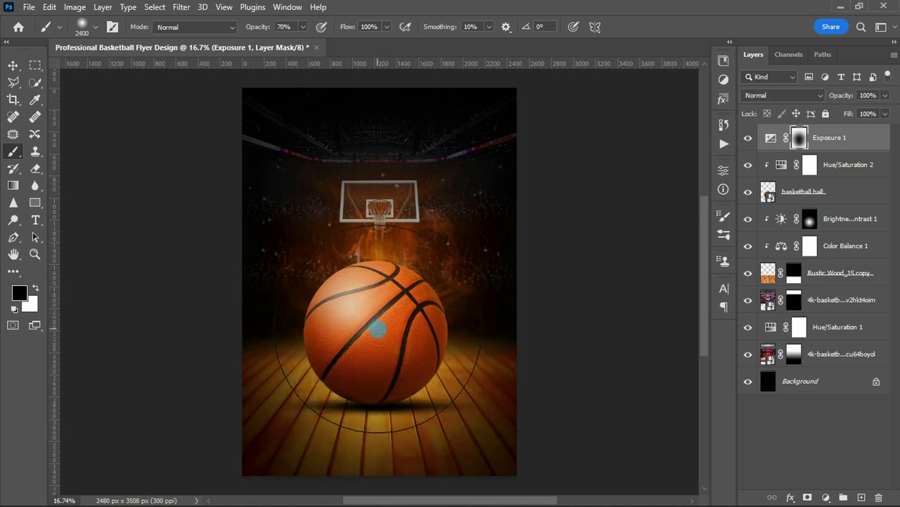
{"action": "left_click_drag", "start_coordinate": [372, 328], "coordinate": [373, 390]}
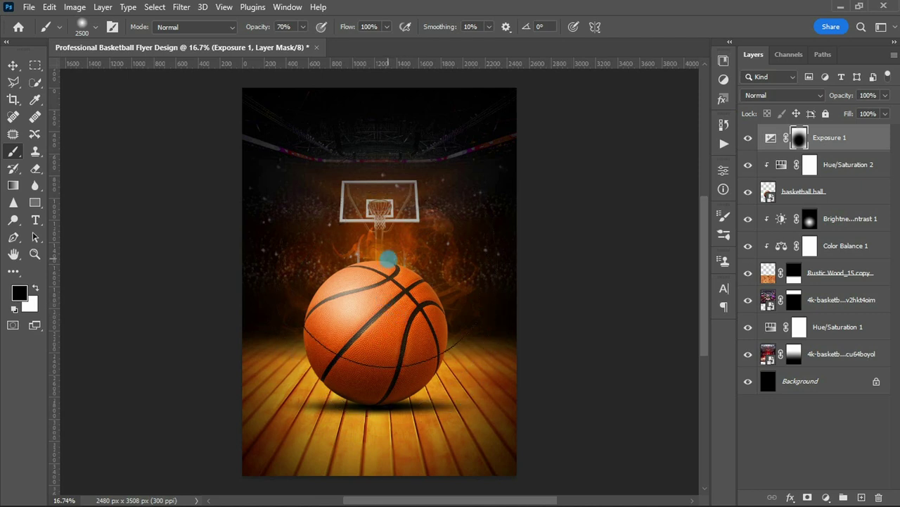
{"action": "scroll", "coordinate": [382, 412], "scroll_direction": "down", "scroll_amount": 3}
{"action": "key", "text": "bracketleft"}
{"action": "key", "text": "bracketleft"}
{"action": "key", "text": "bracketleft"}
{"action": "key", "text": "x"}
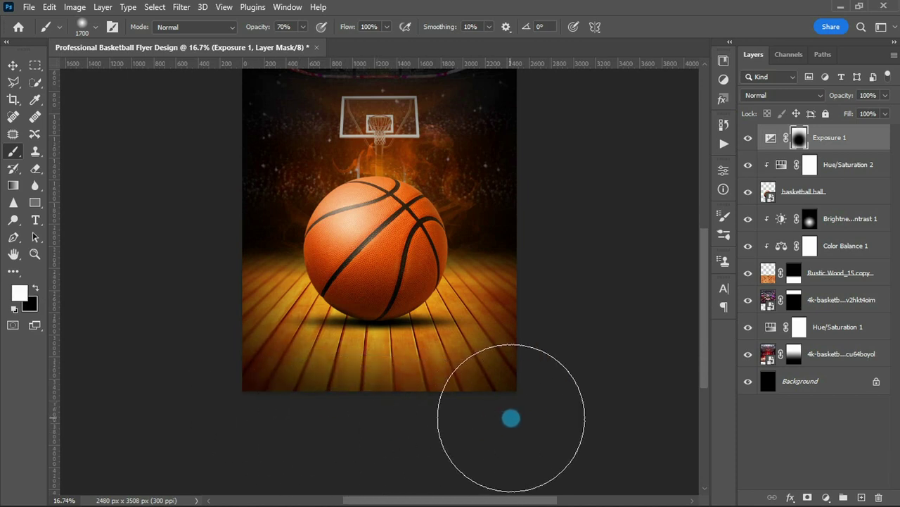
{"action": "scroll", "coordinate": [450, 352], "scroll_direction": "up", "scroll_amount": 2}
{"action": "key", "text": "x"}
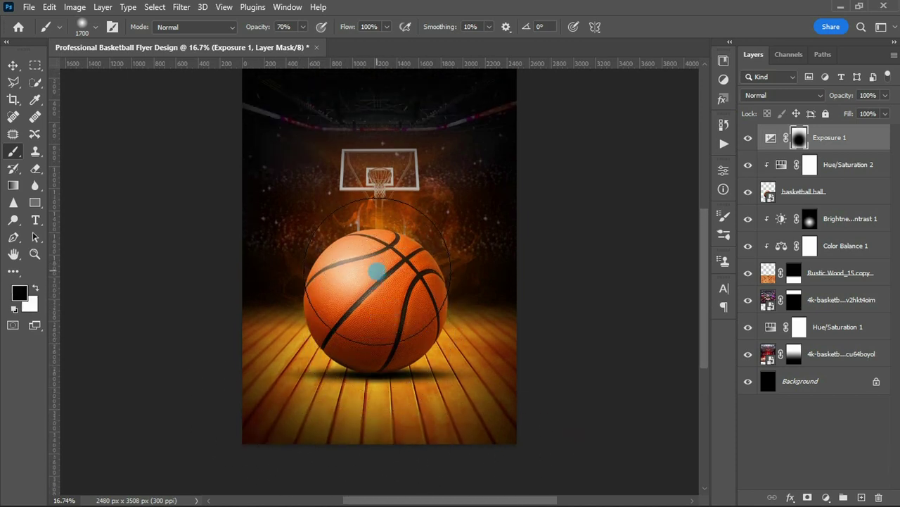
{"action": "scroll", "coordinate": [377, 253], "scroll_direction": "up", "scroll_amount": 1}
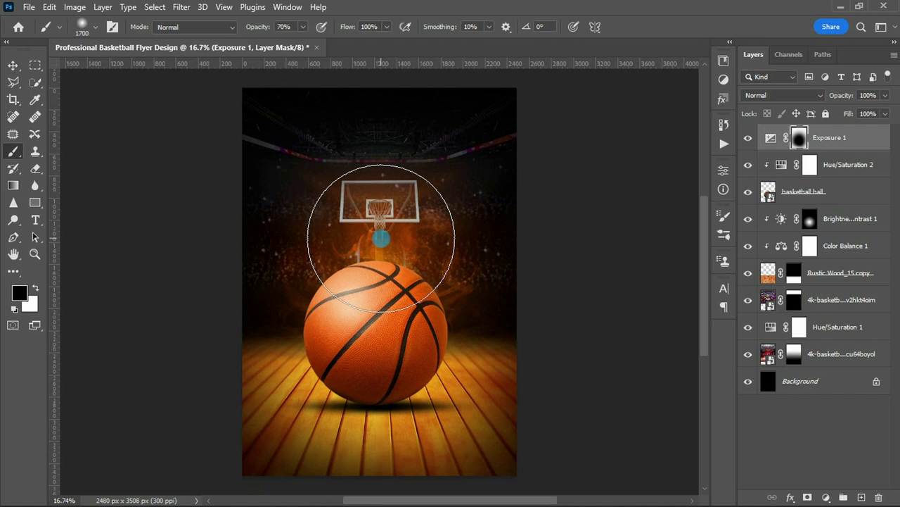
{"action": "key", "text": "v"}
{"action": "left_click_drag", "start_coordinate": [381, 243], "coordinate": [403, 244]}
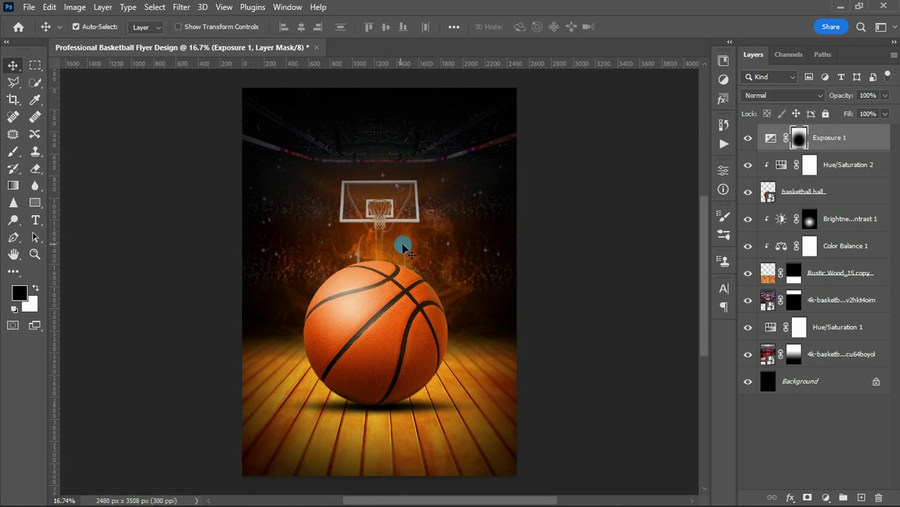
- Paint the court photo mask's upper-left with a soft brush at 44%, then 23% opacity
{"action": "left_click", "coordinate": [794, 353]}
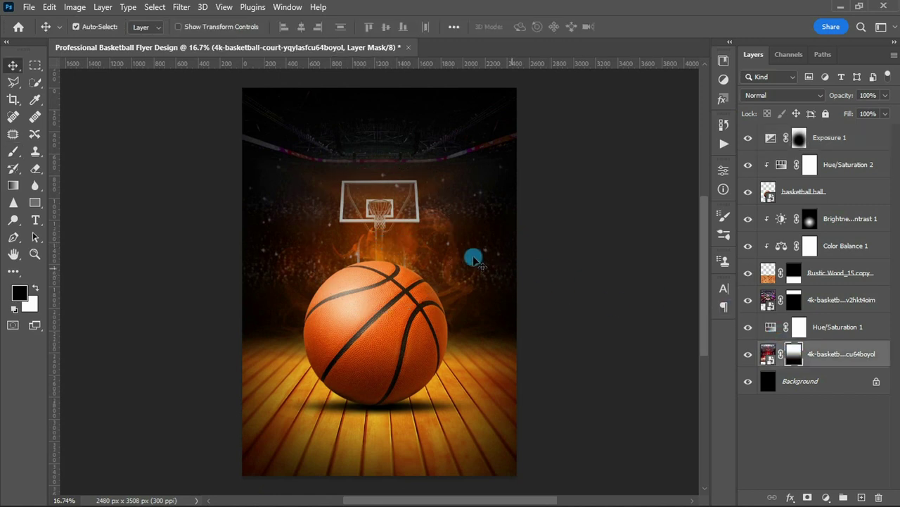
{"action": "key", "text": "b"}
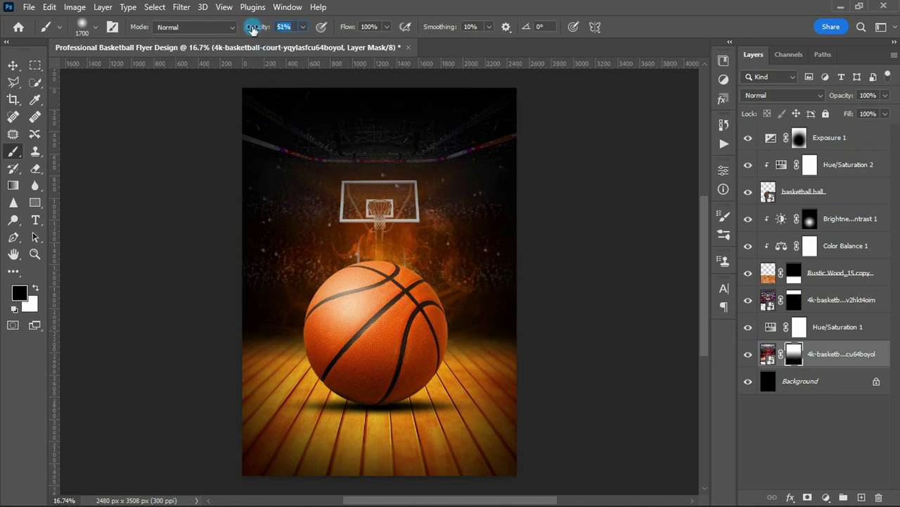
{"action": "left_click_drag", "start_coordinate": [251, 29], "coordinate": [246, 29]}
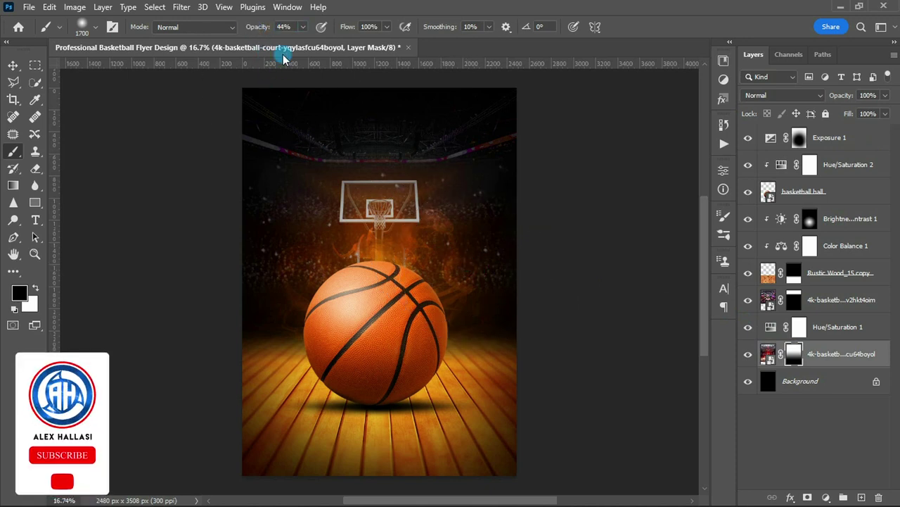
{"action": "key", "text": "bracketright"}
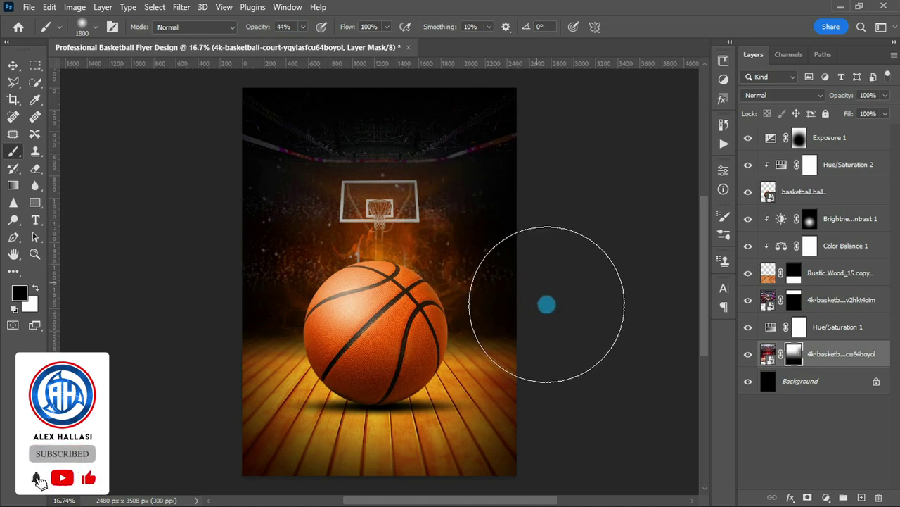
{"action": "left_click", "coordinate": [245, 225]}
{"action": "key", "text": "bracketleft"}
{"action": "key", "text": "bracketleft"}
{"action": "key", "text": "bracketleft"}
{"action": "key", "text": "bracketleft"}
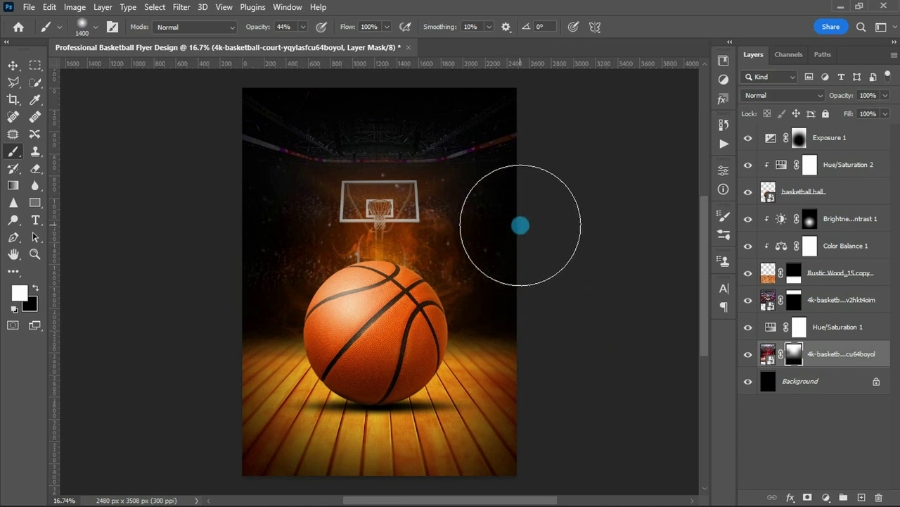
{"action": "key", "text": "2"}
{"action": "key", "text": "3"}
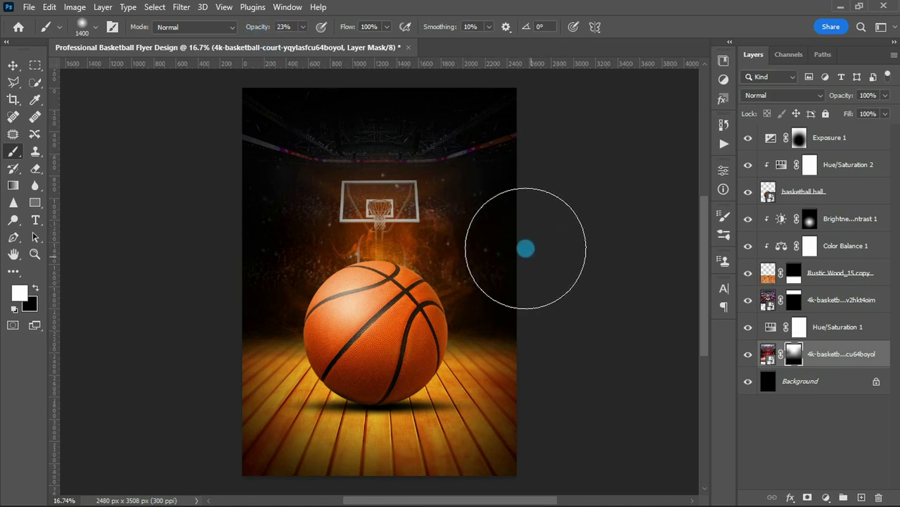
{"action": "mouse_move", "coordinate": [302, 223]}
{"action": "left_mouse_down"}
{"action": "mouse_move", "coordinate": [279, 239]}
{"action": "mouse_move", "coordinate": [363, 260]}
{"action": "left_mouse_up"}
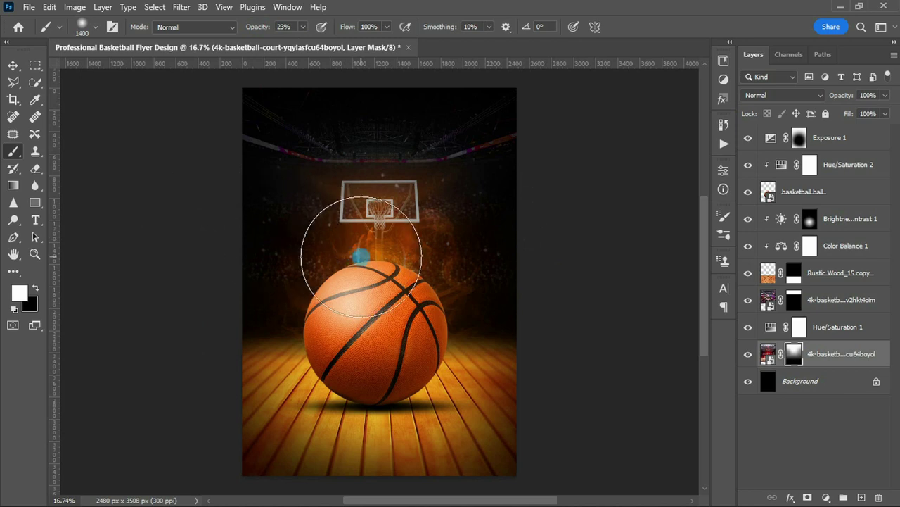
{"action": "key", "text": "v"}
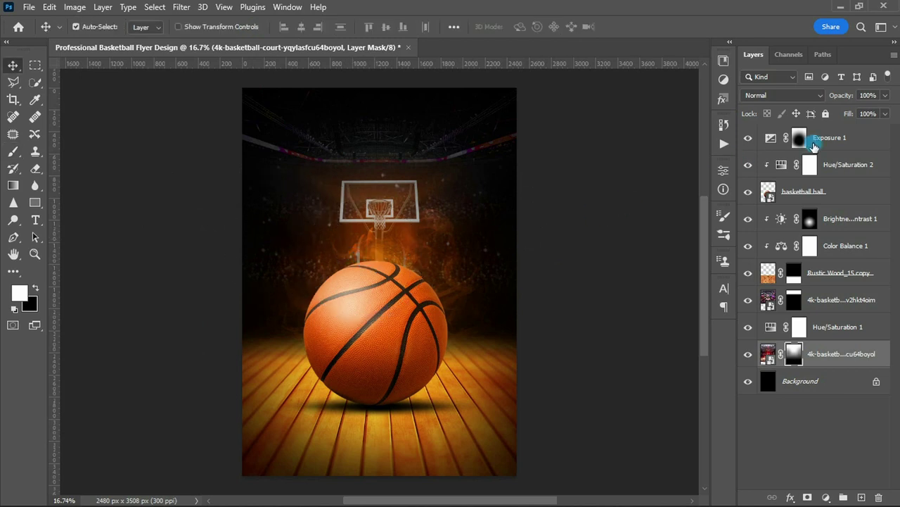
{"action": "left_click", "coordinate": [800, 140]}
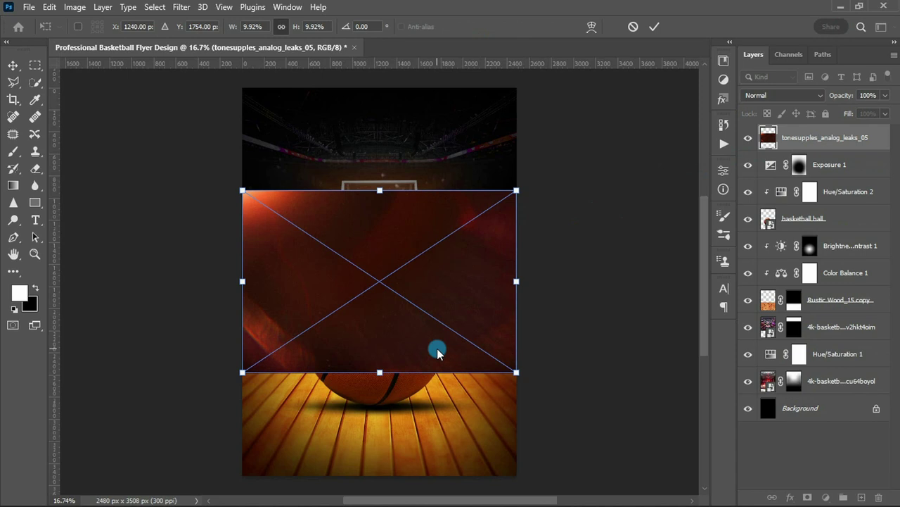
- Rotate the light-leak image 90° clockwise and enlarge it to fill the page
{"action": "right_click", "coordinate": [422, 321]}
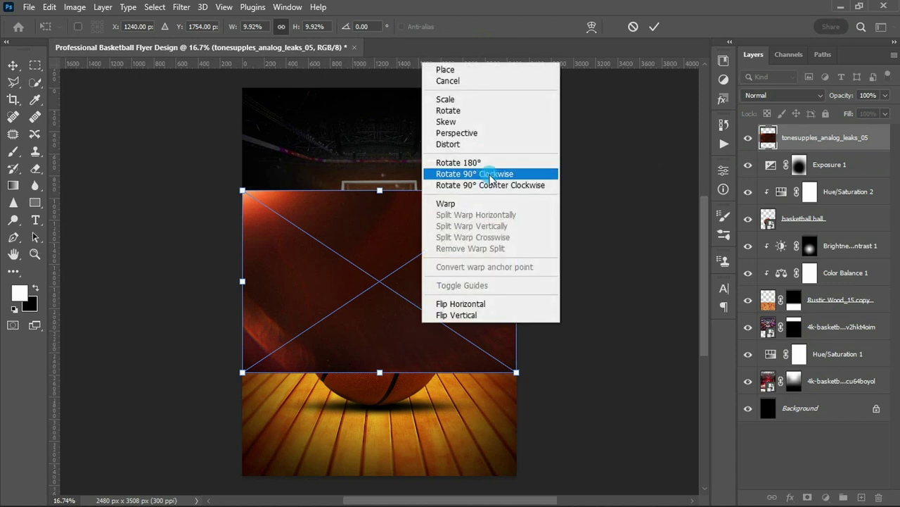
{"action": "left_click", "coordinate": [489, 180]}
{"action": "scroll", "coordinate": [387, 308], "scroll_direction": "down", "scroll_amount": 2}
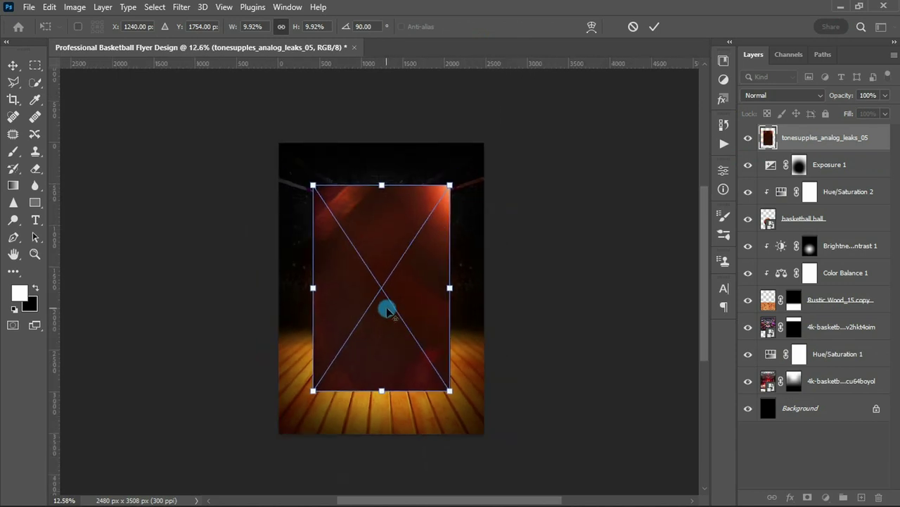
{"action": "scroll", "coordinate": [387, 308], "scroll_direction": "down", "scroll_amount": 1}
{"action": "left_click_drag", "start_coordinate": [436, 206], "coordinate": [479, 170]}
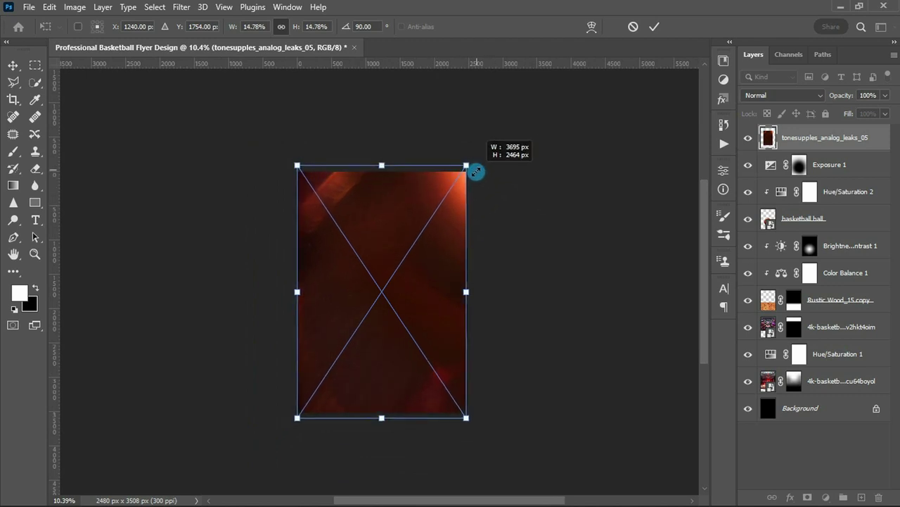
{"action": "left_click_drag", "start_coordinate": [481, 169], "coordinate": [481, 168]}
{"action": "key", "text": "Return"}
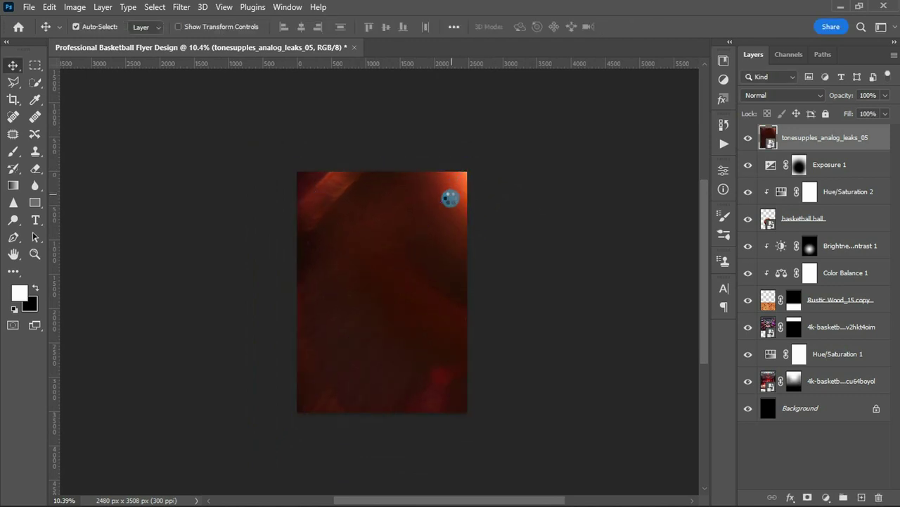
{"action": "scroll", "coordinate": [391, 251], "scroll_direction": "up", "scroll_amount": 1}
{"action": "scroll", "coordinate": [394, 255], "scroll_direction": "up", "scroll_amount": 1}
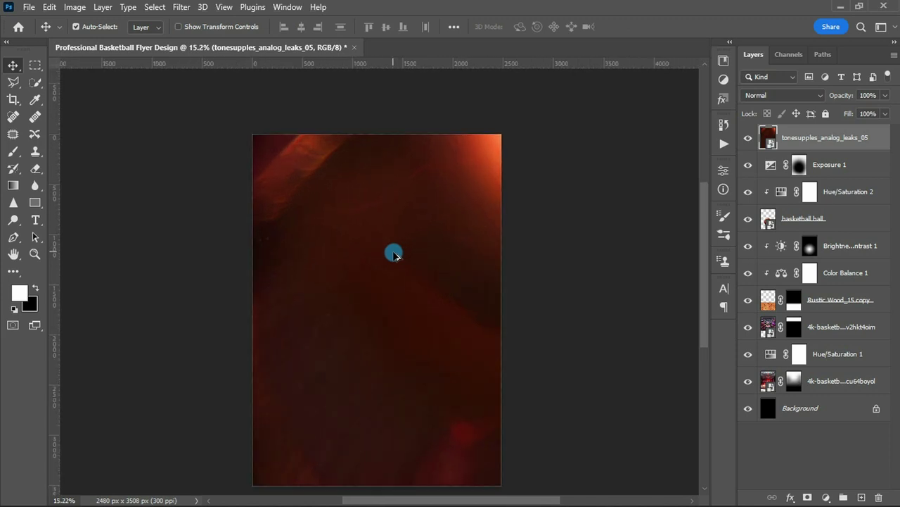
- Set the light-leak layer's blend mode to Linear Dodge (Add)
{"action": "left_click", "coordinate": [771, 96]}
{"action": "key", "text": "Down"}
{"action": "key", "text": "Down"}
{"action": "key", "text": "Down"}
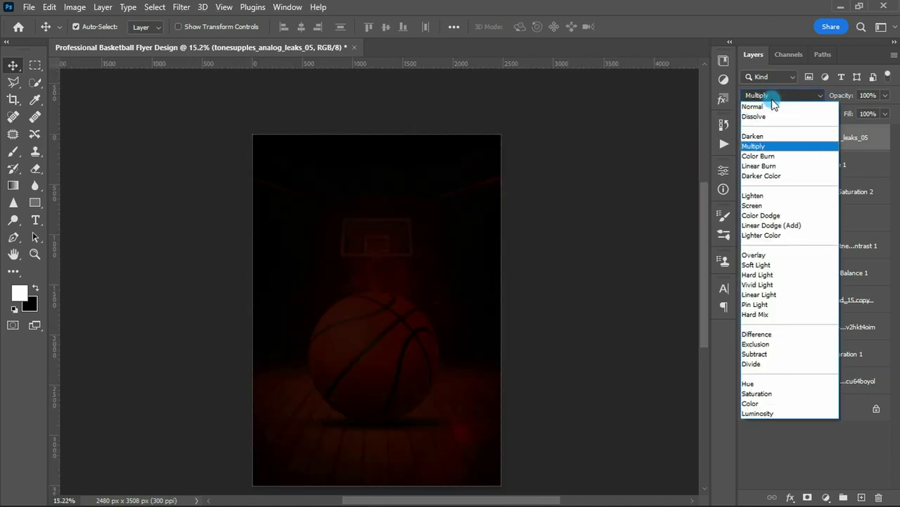
{"action": "key", "text": "Down"}
{"action": "key", "text": "Down"}
{"action": "key", "text": "Down"}
{"action": "key", "text": "Down"}
{"action": "key", "text": "Up"}
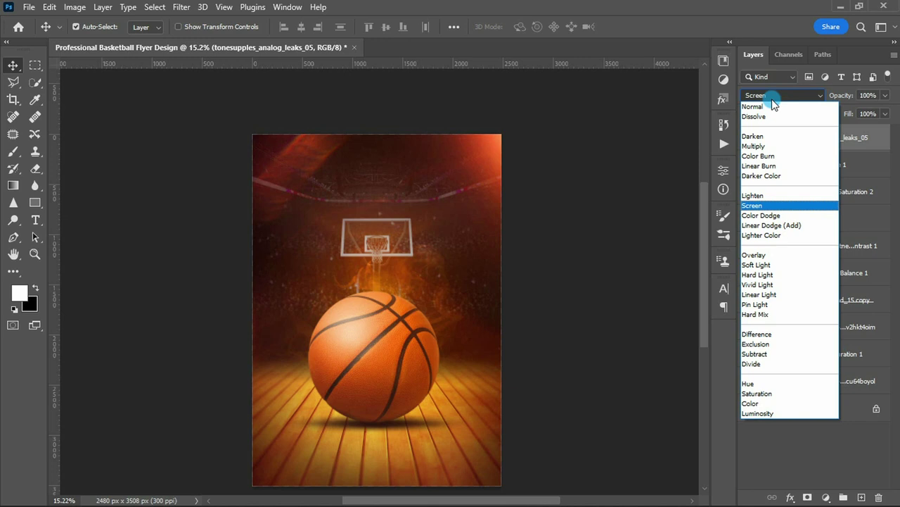
{"action": "key", "text": "Down"}
{"action": "key", "text": "Down"}
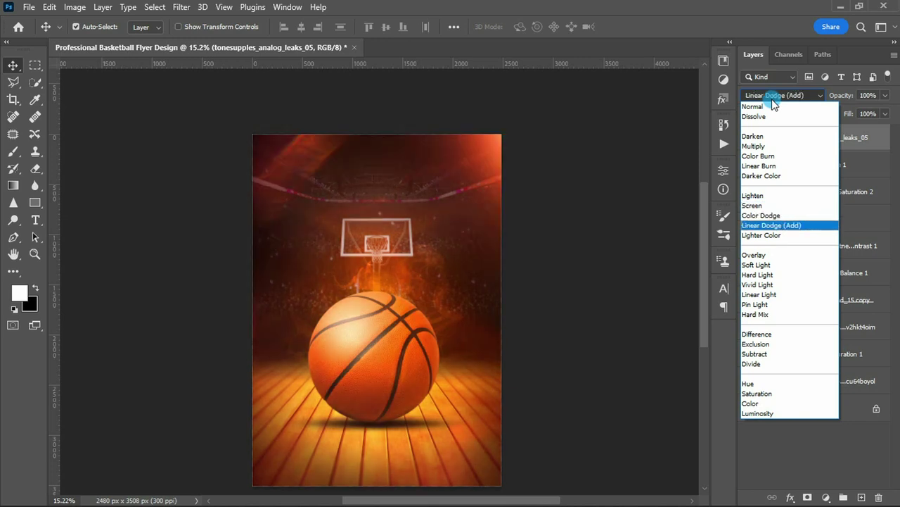
{"action": "key", "text": "Return"}
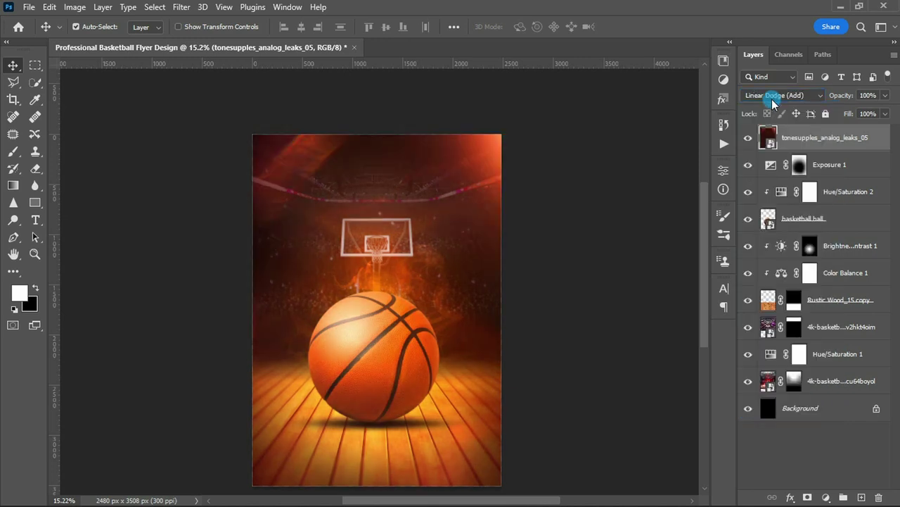
{"action": "scroll", "coordinate": [386, 291], "scroll_direction": "up", "scroll_amount": 1}
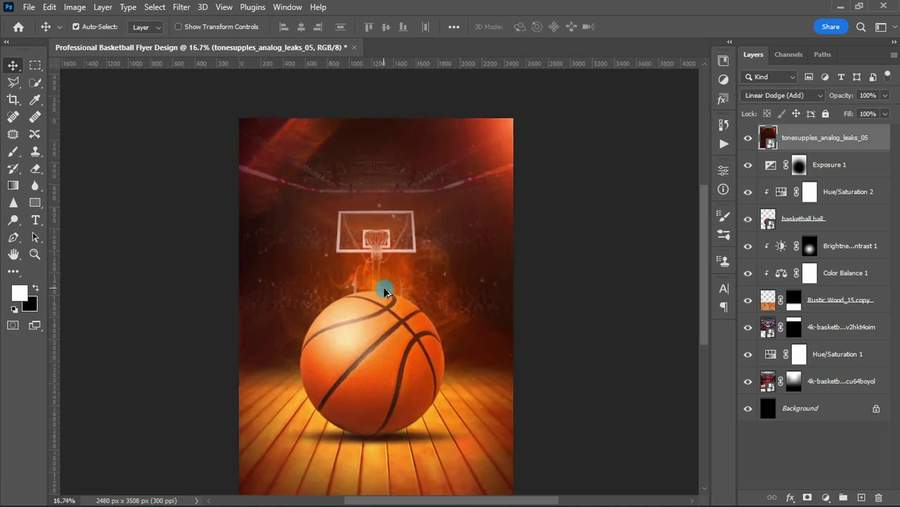
{"action": "scroll", "coordinate": [386, 291], "scroll_direction": "up", "scroll_amount": 1}
{"action": "scroll", "coordinate": [388, 294], "scroll_direction": "down", "scroll_amount": 1}
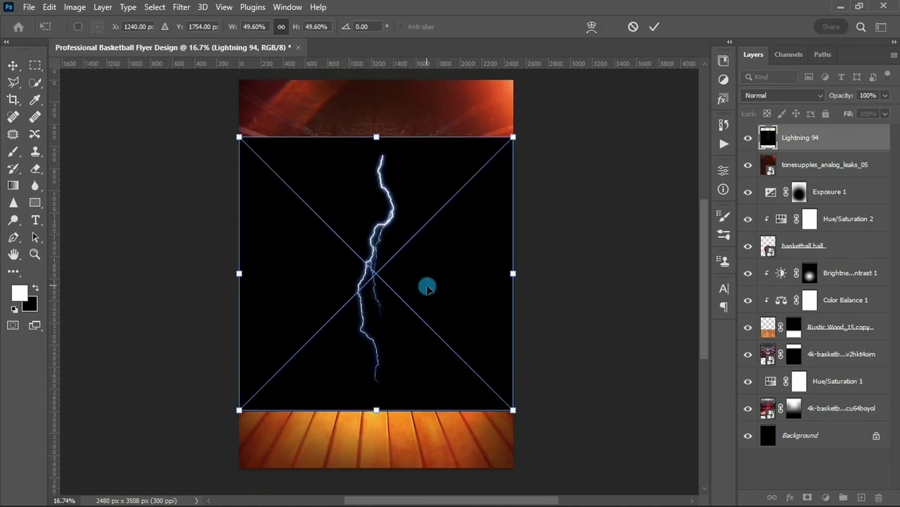
- Rotate Lightning 94 to lie horizontally, then shrink and position it over the ball
{"action": "right_click", "coordinate": [427, 287]}
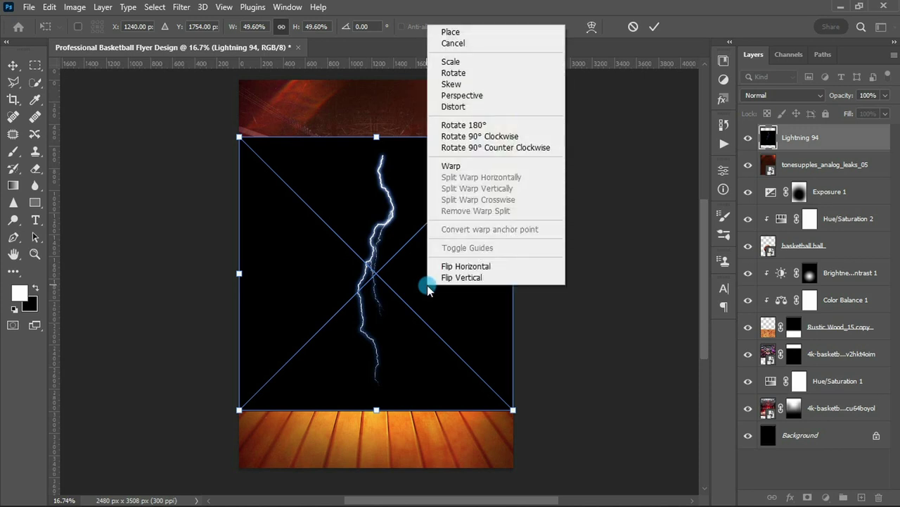
{"action": "left_click", "coordinate": [485, 148]}
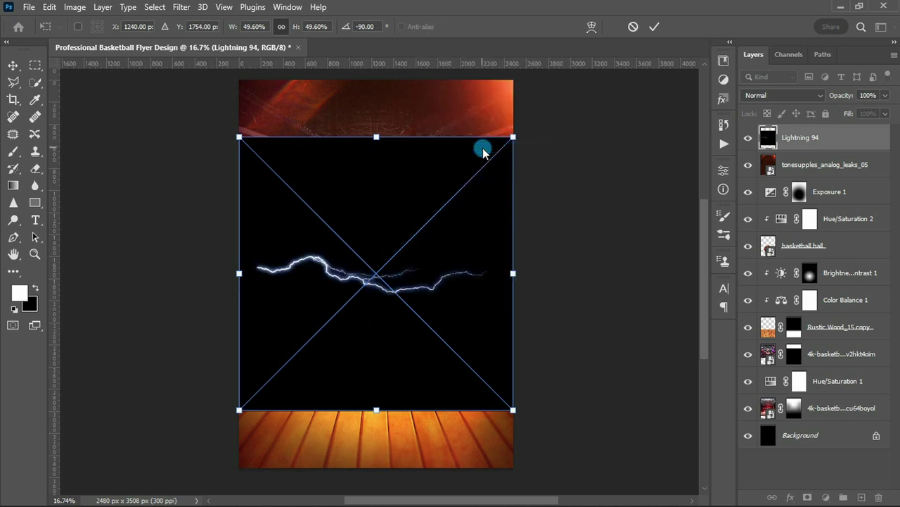
{"action": "left_click_drag", "start_coordinate": [514, 273], "coordinate": [434, 273]}
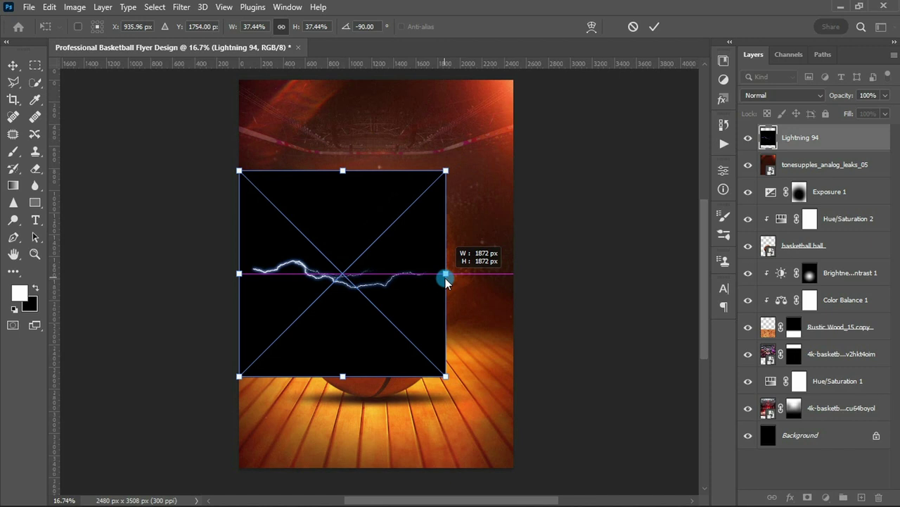
{"action": "left_click_drag", "start_coordinate": [304, 280], "coordinate": [288, 314]}
{"action": "left_click_drag", "start_coordinate": [417, 307], "coordinate": [468, 307]}
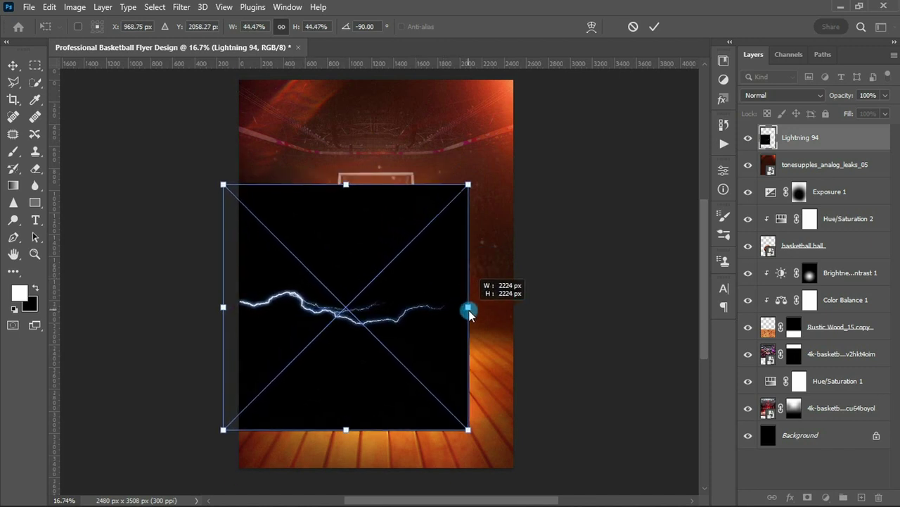
{"action": "double_click", "coordinate": [411, 352]}
- Set the bolt to Screen blend mode and move it across the ball's middle
{"action": "left_click", "coordinate": [756, 96]}
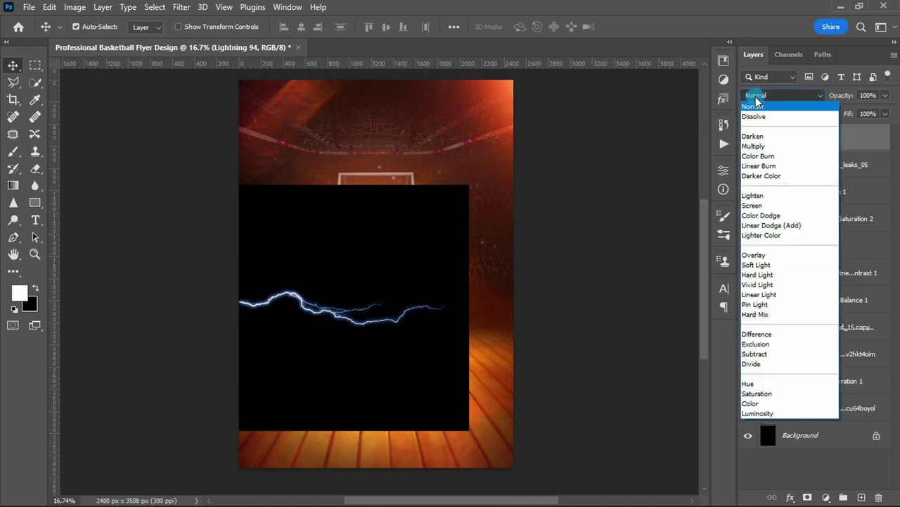
{"action": "left_click", "coordinate": [752, 206]}
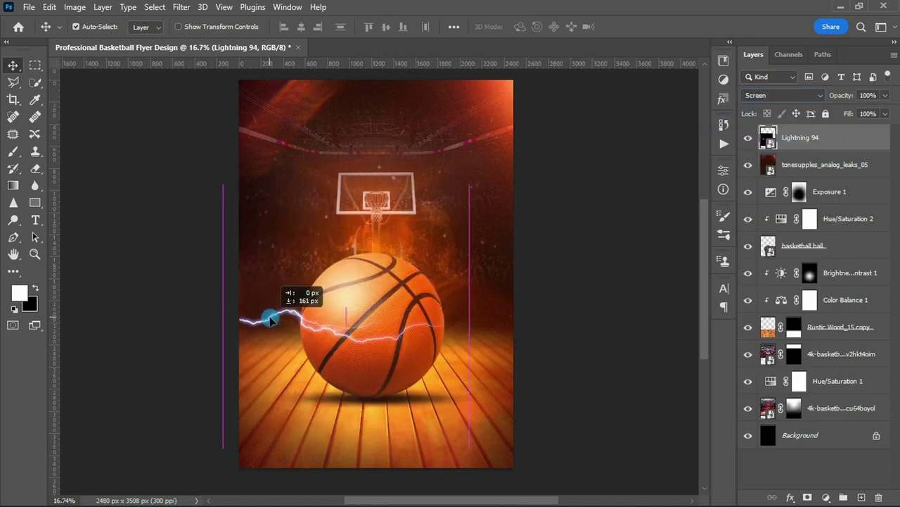
{"action": "left_click_drag", "start_coordinate": [271, 300], "coordinate": [282, 320]}
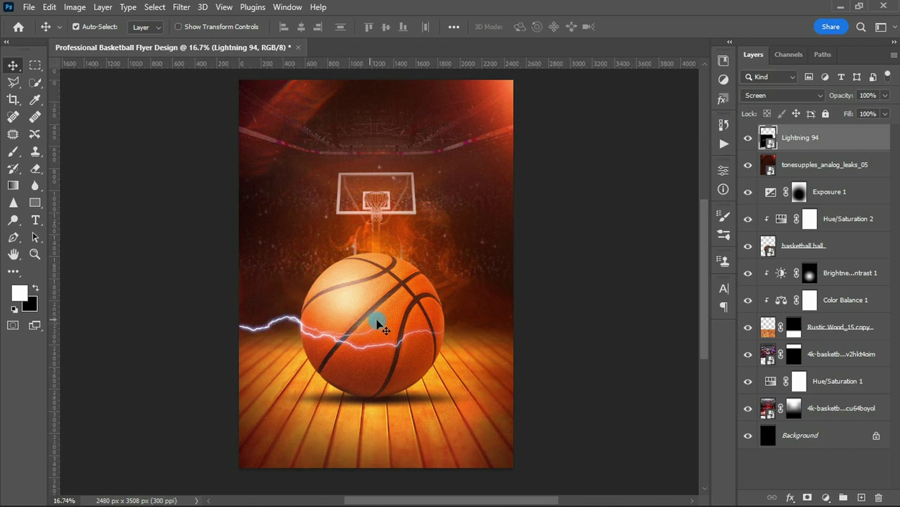
- Rotate Lightning 98 90° clockwise, shrink it and place it on the ball's right
{"action": "right_click", "coordinate": [425, 313]}
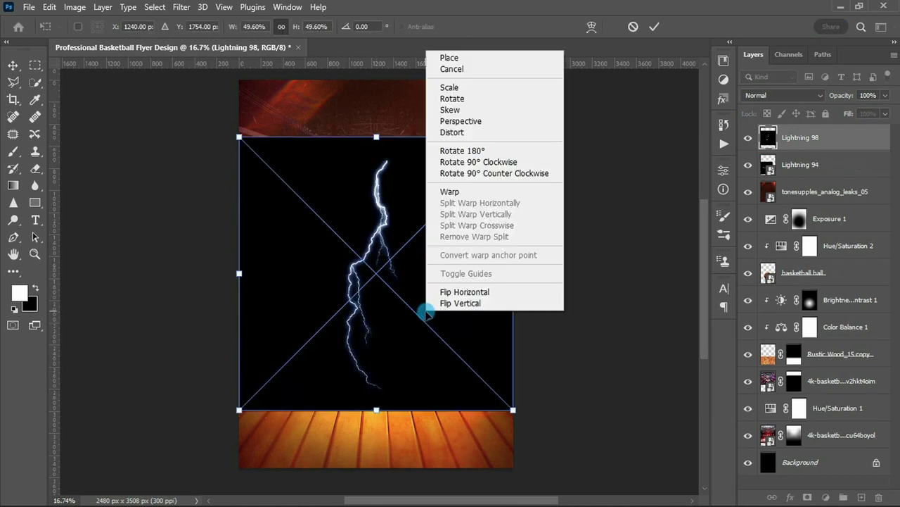
{"action": "left_click", "coordinate": [468, 162]}
{"action": "mouse_move", "coordinate": [422, 273]}
{"action": "left_mouse_down"}
{"action": "mouse_move", "coordinate": [463, 284]}
{"action": "mouse_move", "coordinate": [464, 323]}
{"action": "left_mouse_up"}
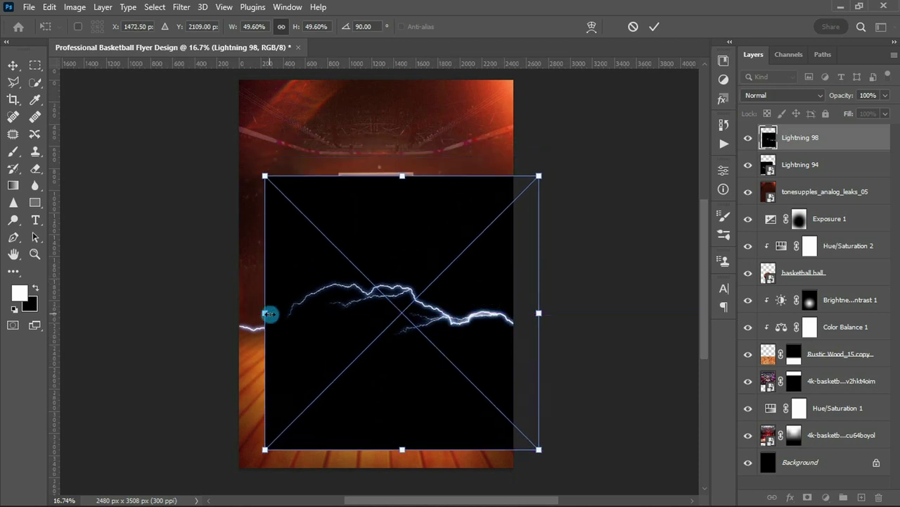
{"action": "left_click_drag", "start_coordinate": [269, 314], "coordinate": [341, 338]}
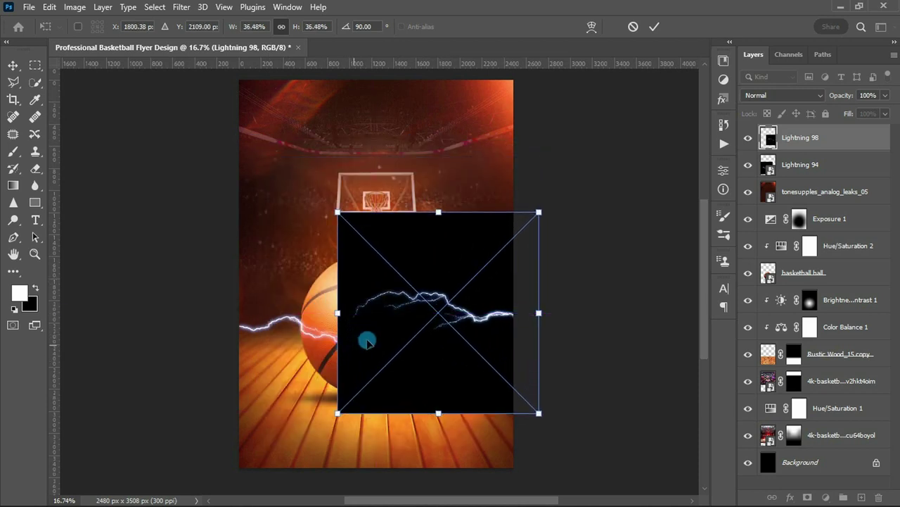
{"action": "left_click_drag", "start_coordinate": [421, 320], "coordinate": [409, 327]}
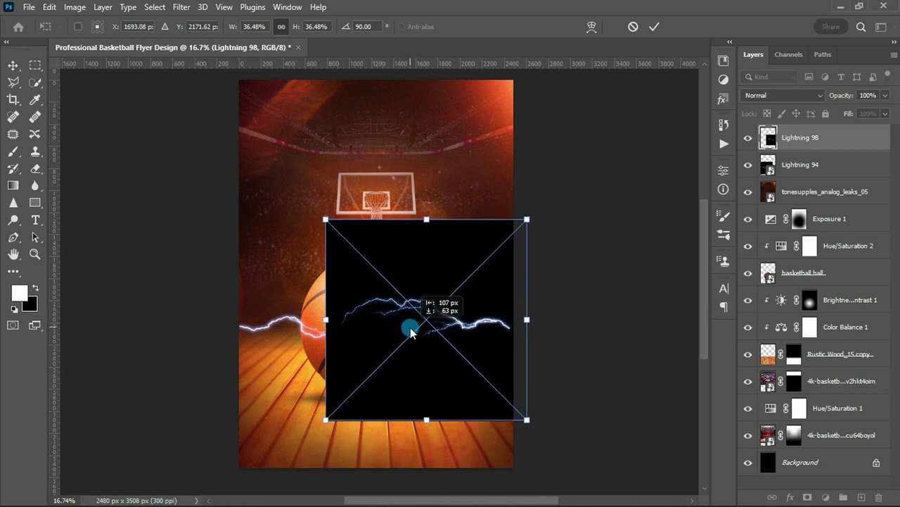
{"action": "key", "text": "Return"}
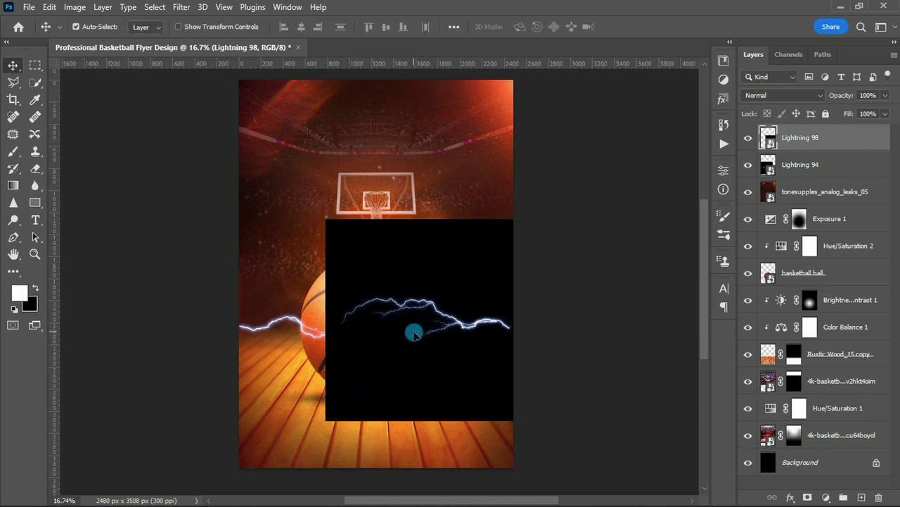
- Blend the second bolt with Screen, then enlarge and nudge it into final place
{"action": "left_click", "coordinate": [781, 95]}
{"action": "left_click", "coordinate": [758, 204]}
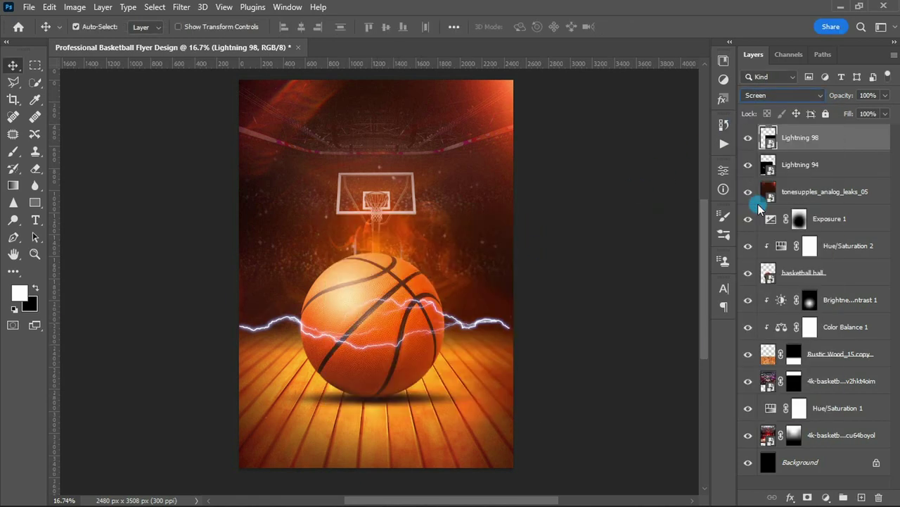
{"action": "left_click", "coordinate": [467, 336]}
{"action": "key", "text": "ctrl+t"}
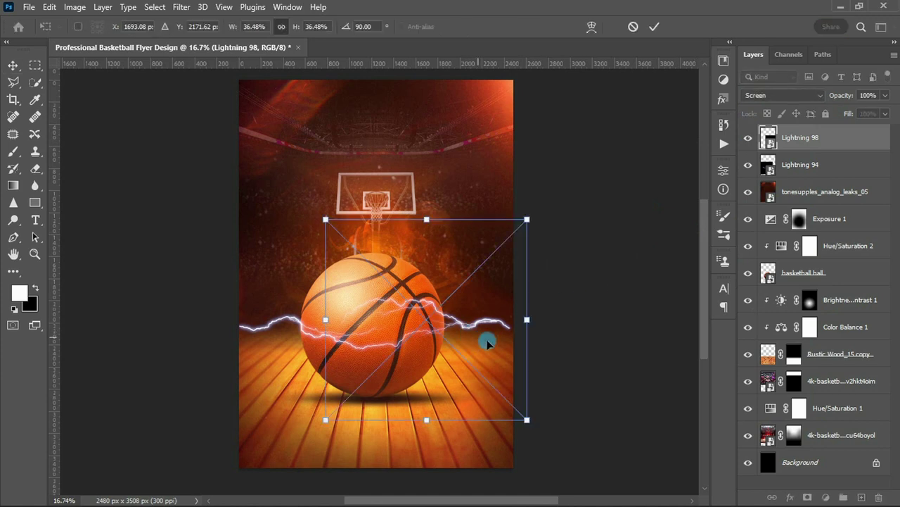
{"action": "left_click_drag", "start_coordinate": [527, 319], "coordinate": [535, 319]}
{"action": "left_click_drag", "start_coordinate": [473, 326], "coordinate": [498, 339]}
{"action": "left_click", "coordinate": [495, 345]}
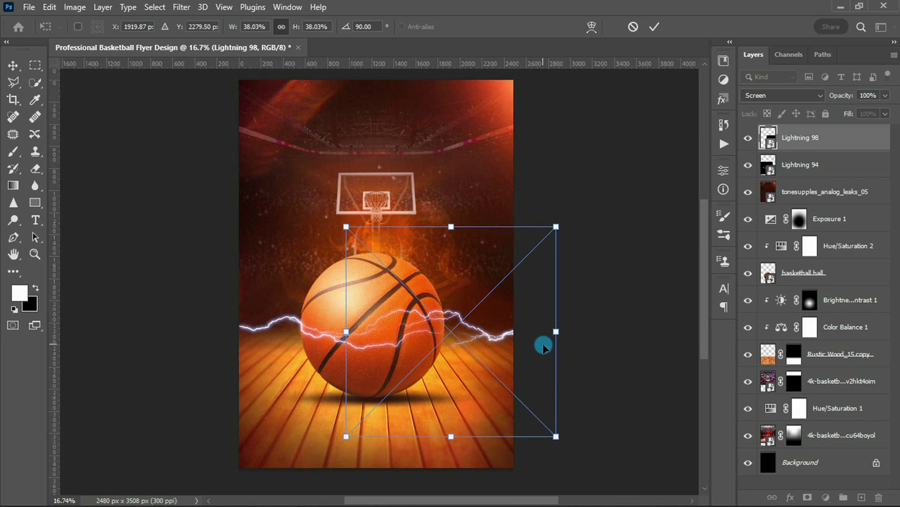
{"action": "left_click_drag", "start_coordinate": [482, 372], "coordinate": [442, 337]}
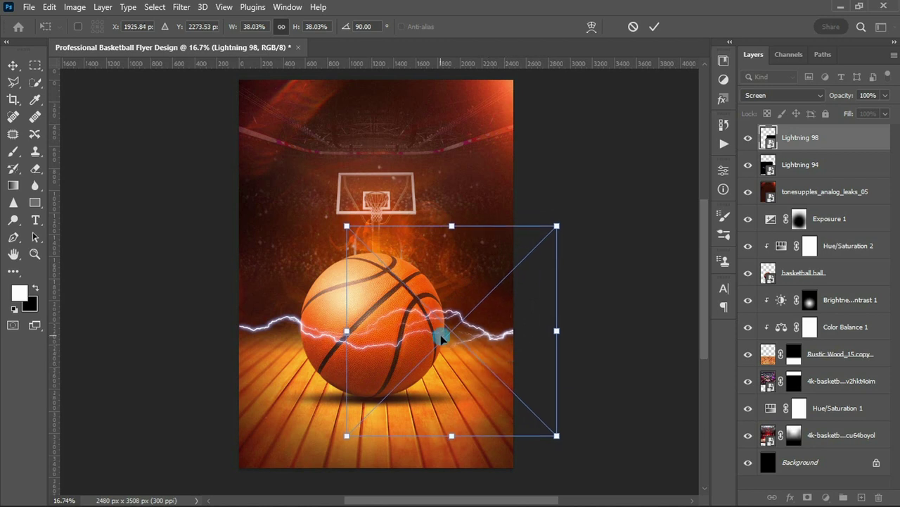
{"action": "key", "text": "Return"}
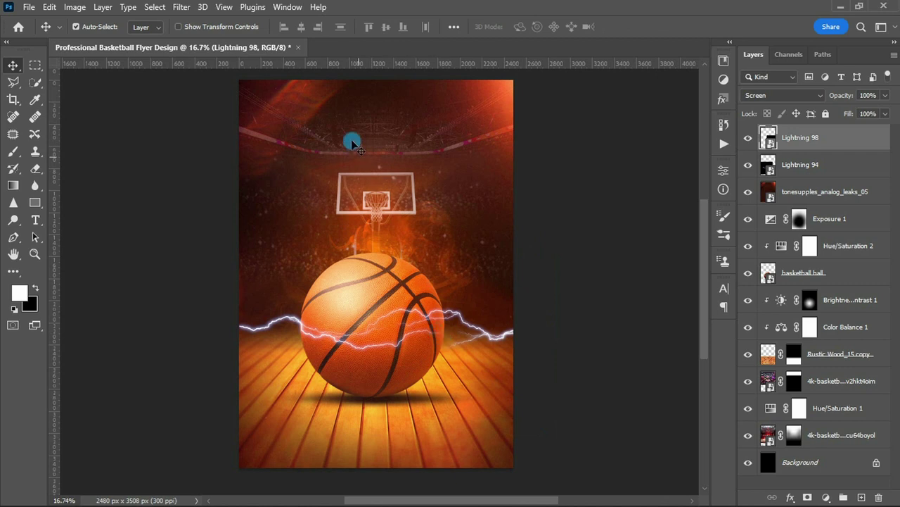
- Start a text layer near the top in Akrobat Black 25 pt and type the club caption
{"action": "key", "text": "t"}
{"action": "left_click", "coordinate": [343, 126]}
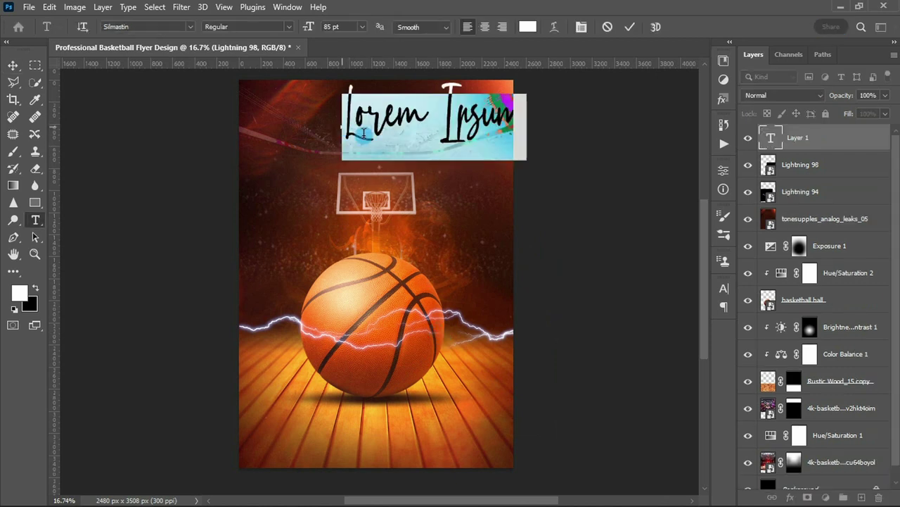
{"action": "left_click", "coordinate": [724, 288]}
{"action": "left_click", "coordinate": [616, 307]}
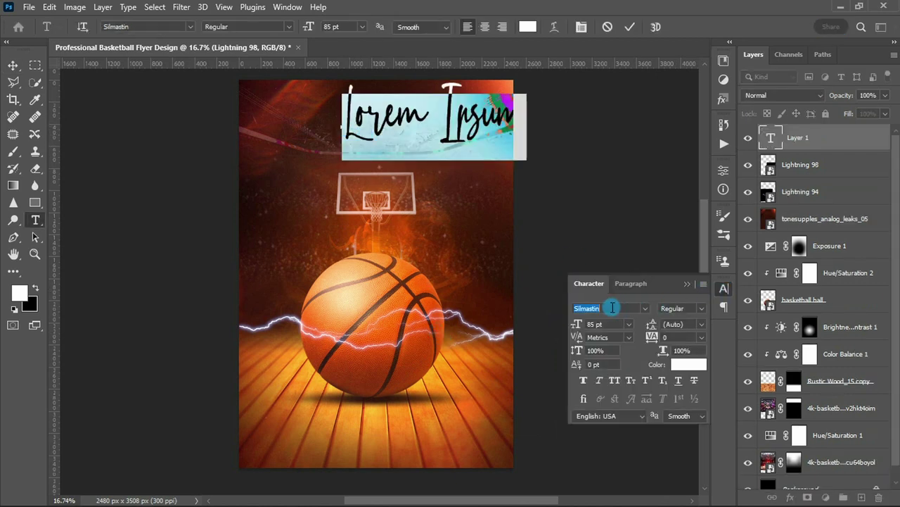
{"action": "type", "text": "Ak"}
{"action": "left_click", "coordinate": [630, 361]}
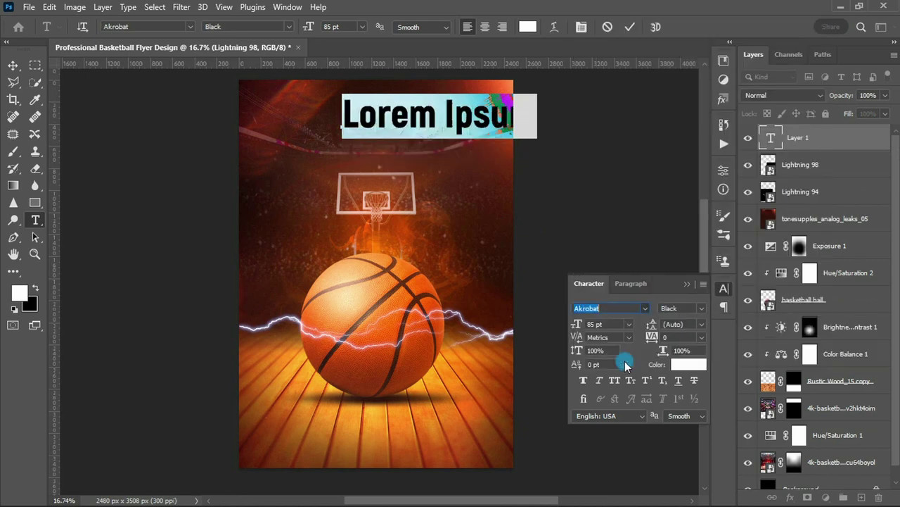
{"action": "type", "text": "25"}
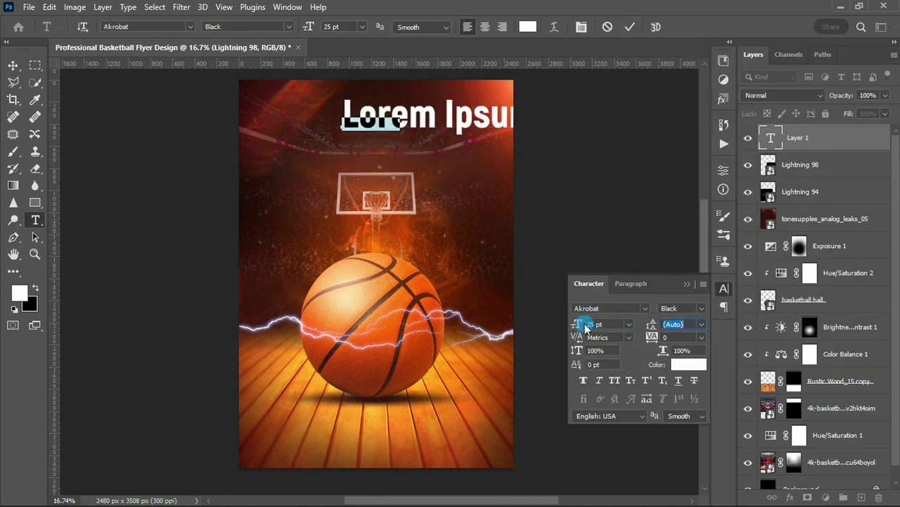
{"action": "key", "text": "Tab"}
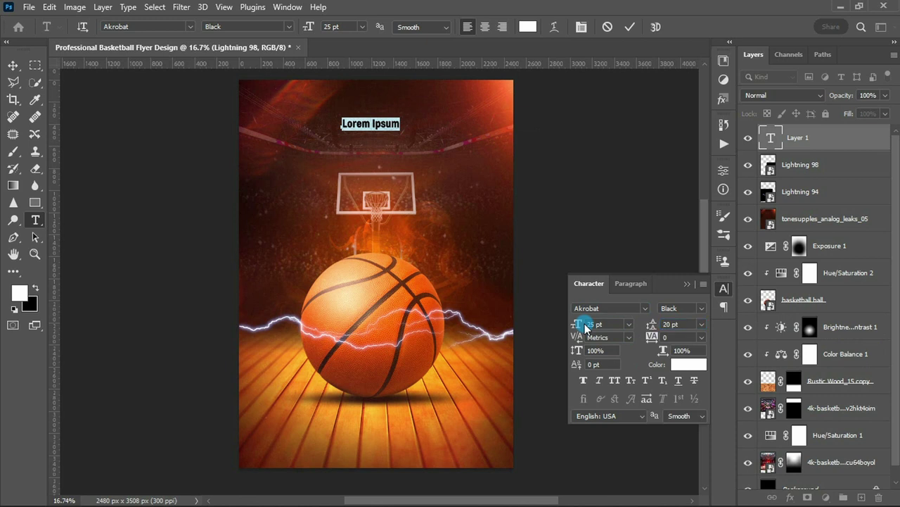
{"action": "type", "text": "yo"}
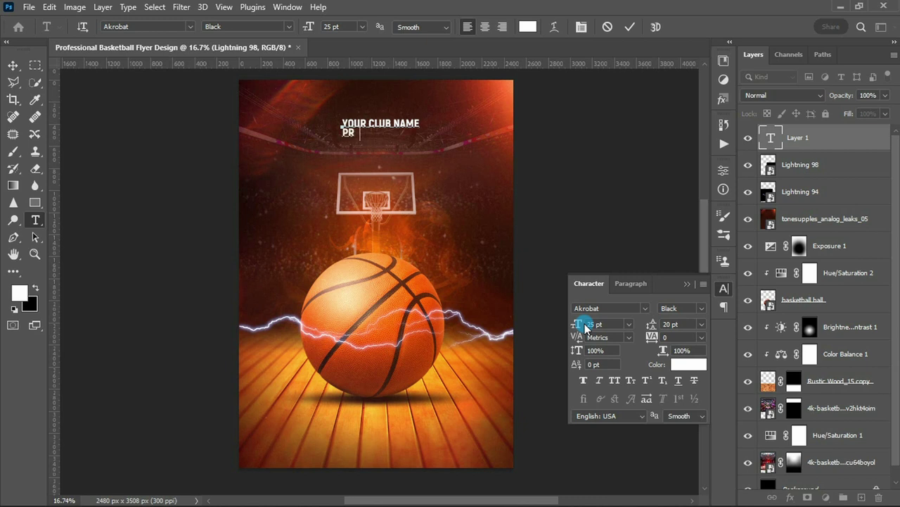
{"action": "type", "text": "SENTS"}
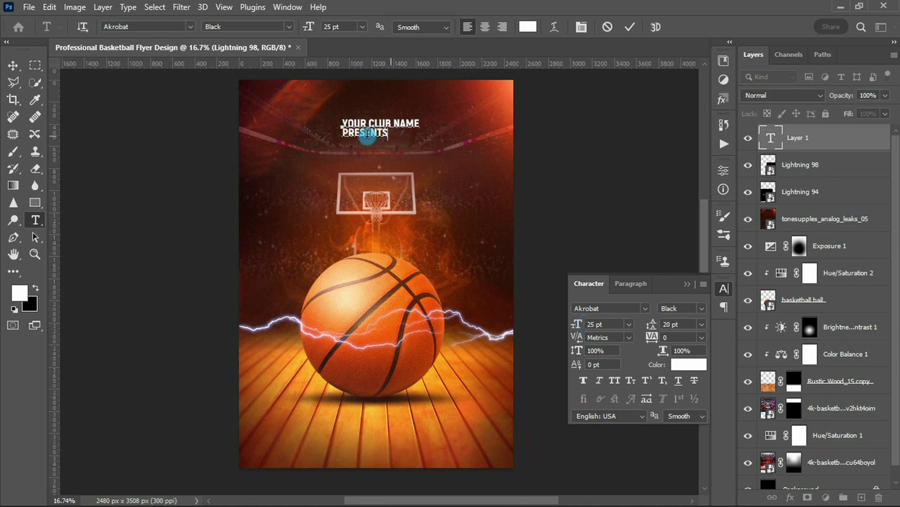
- Center-align the two caption lines, centre the caption on the flyer and move it up
{"action": "left_click_drag", "start_coordinate": [392, 138], "coordinate": [326, 121]}
{"action": "left_click", "coordinate": [486, 27]}
{"action": "left_click", "coordinate": [370, 133]}
{"action": "key", "text": "ctrl+Return"}
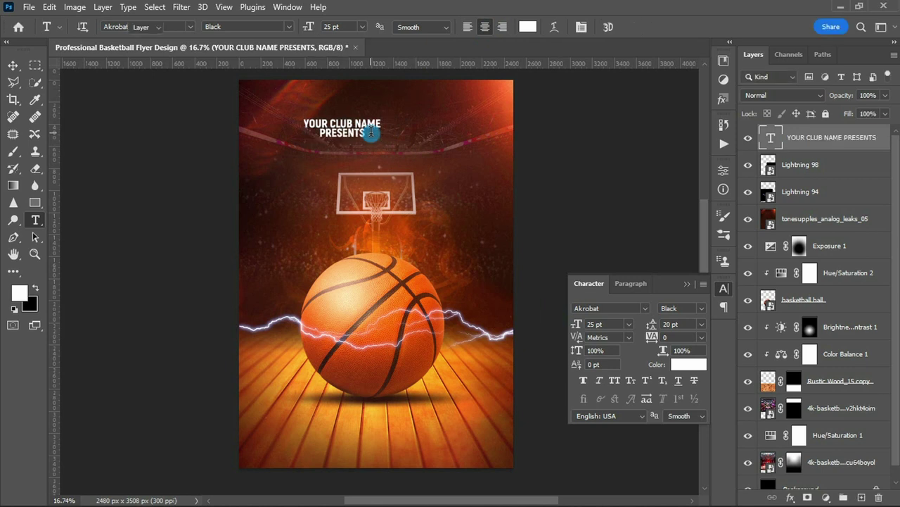
{"action": "key", "text": "v"}
{"action": "key", "text": "ctrl+a"}
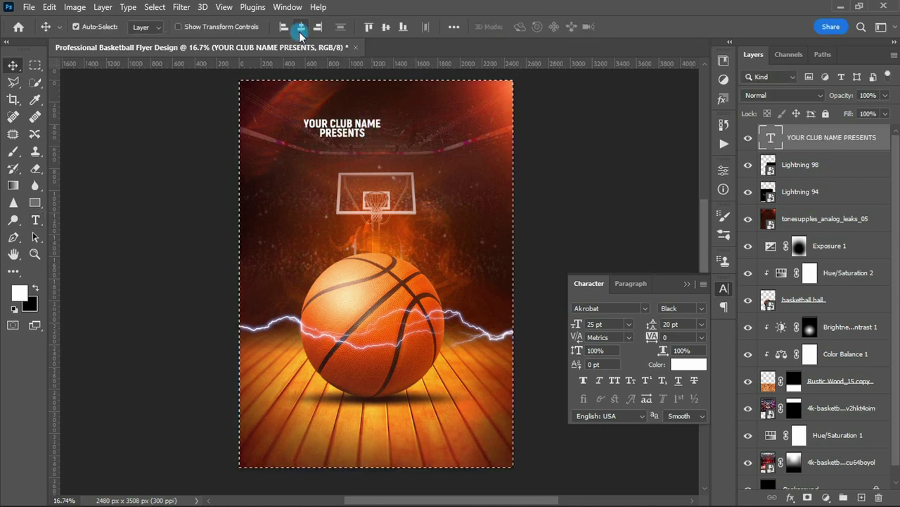
{"action": "left_click", "coordinate": [301, 26]}
{"action": "left_click_drag", "start_coordinate": [361, 126], "coordinate": [364, 103]}
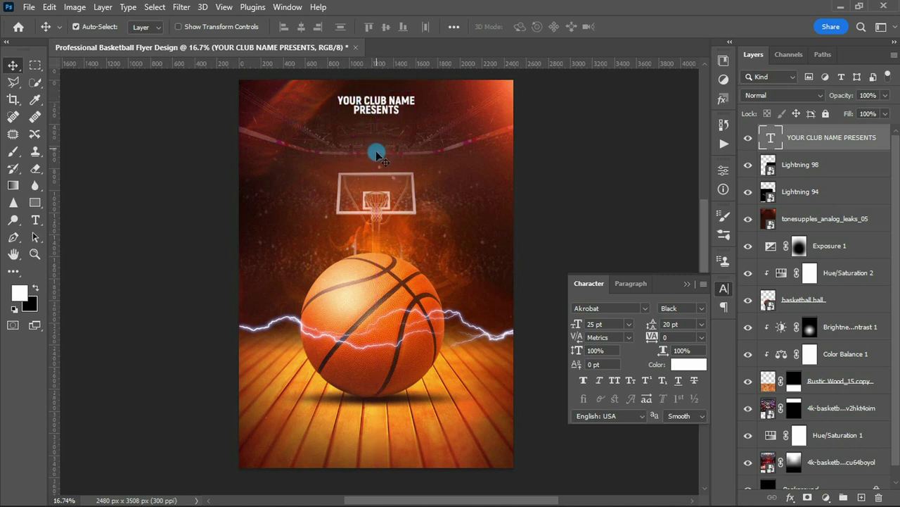
- Type BASKETBALL at 85 pt as a new text layer below the caption
{"action": "key", "text": "t"}
{"action": "left_click", "coordinate": [325, 148]}
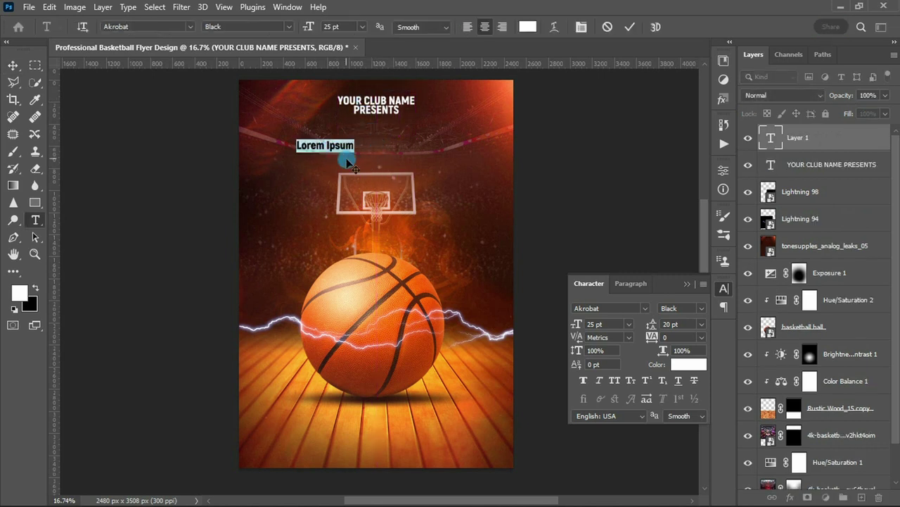
{"action": "type", "text": "85"}
{"action": "left_click", "coordinate": [576, 328]}
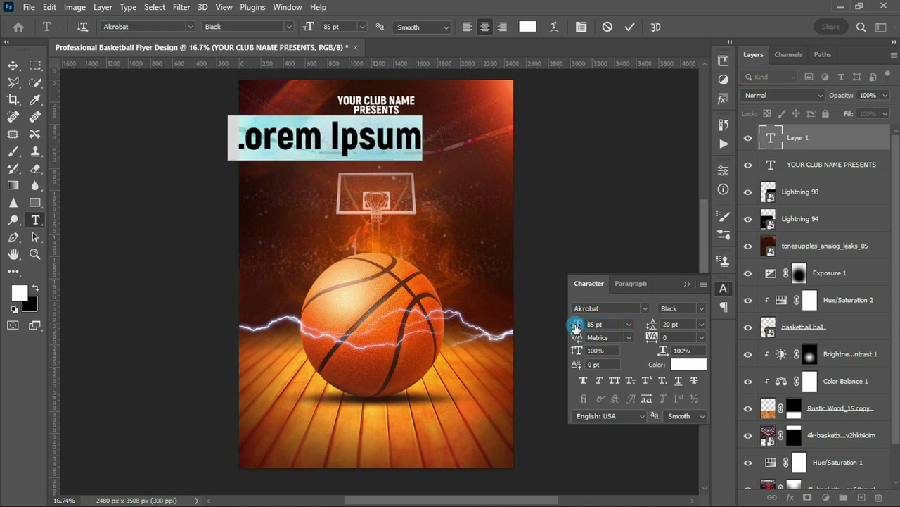
{"action": "type", "text": "BASKETBA"}
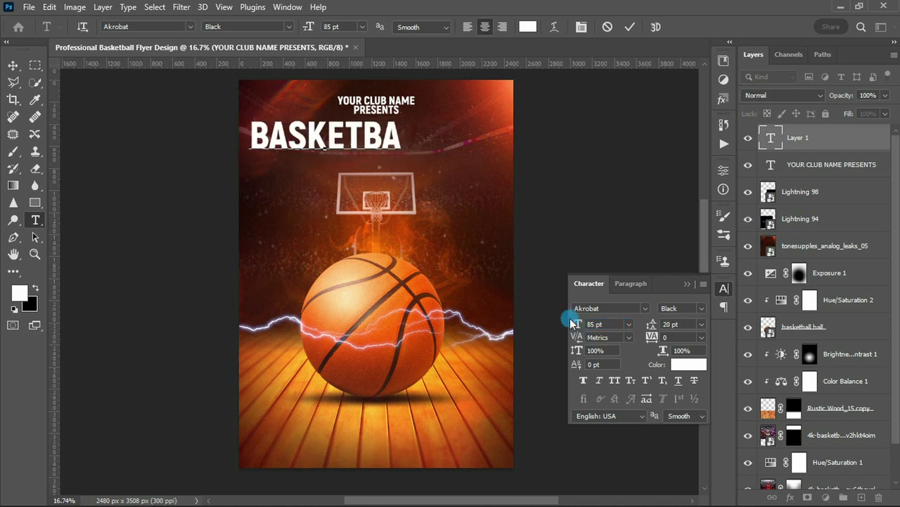
{"action": "type", "text": "LL"}
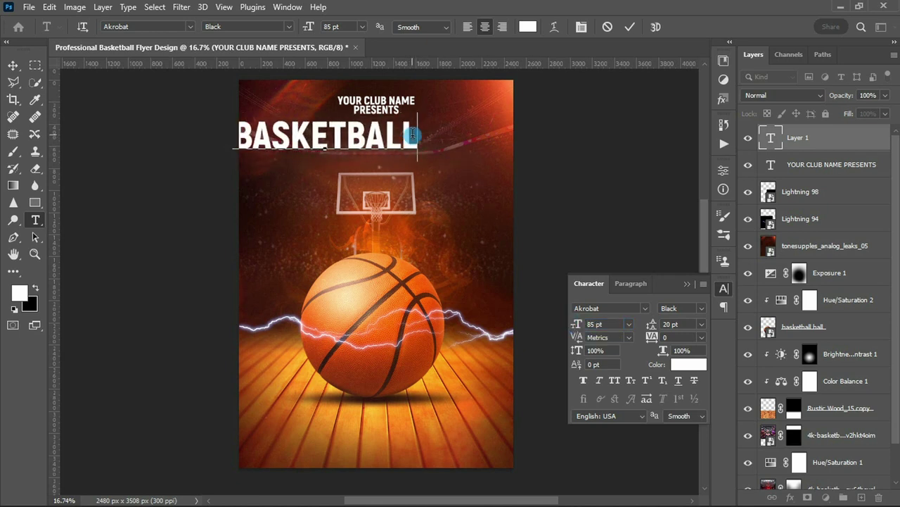
{"action": "key", "text": "ctrl+Return"}
- Centre BASKETBALL horizontally on the flyer and move it just below the caption
{"action": "key", "text": "v"}
{"action": "key", "text": "ctrl+a"}
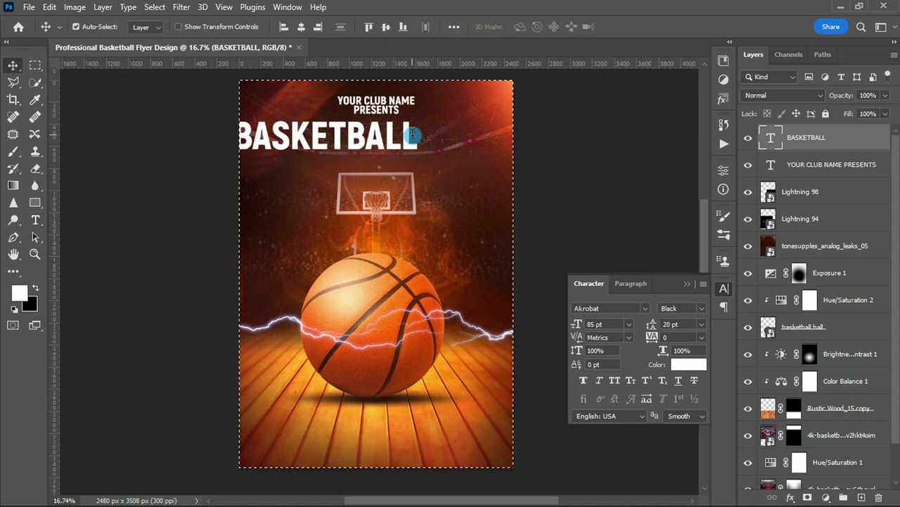
{"action": "left_click", "coordinate": [301, 27]}
{"action": "key", "text": "ctrl+d"}
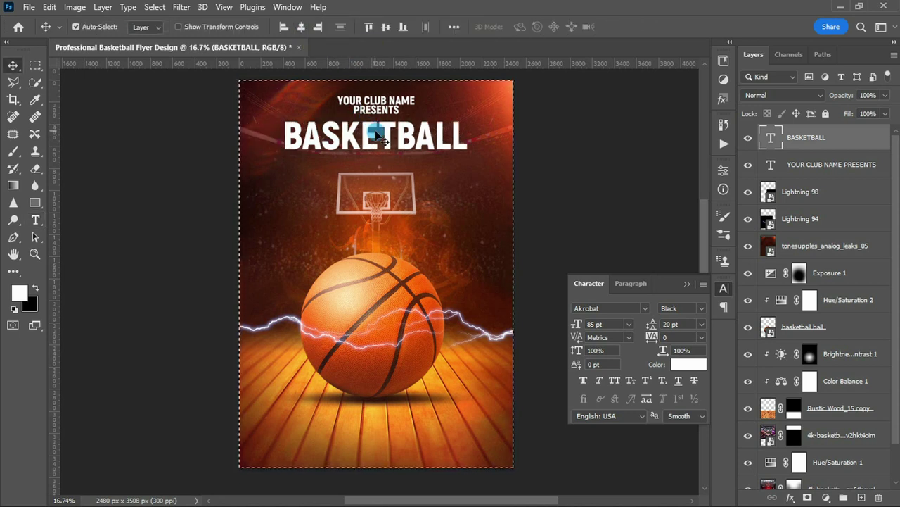
{"action": "left_click_drag", "start_coordinate": [379, 133], "coordinate": [386, 141]}
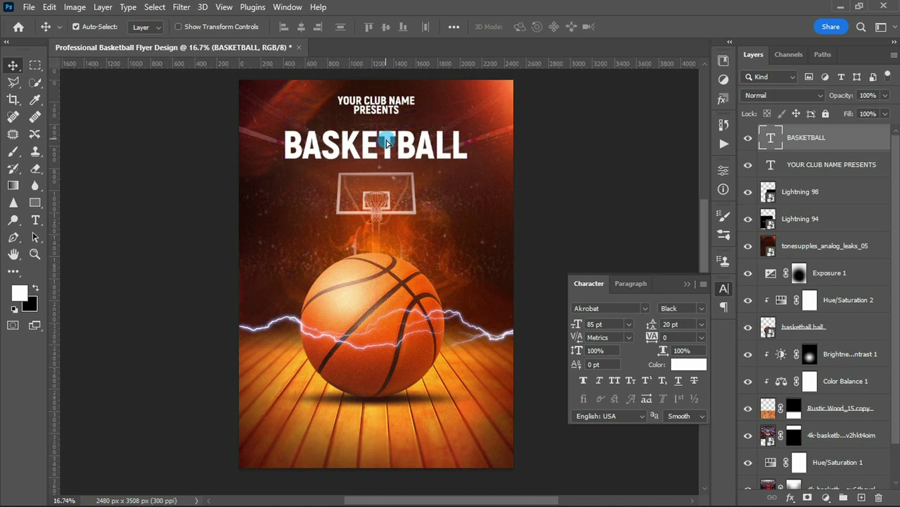
- Scale the 4k basketball court photo layer up to about 116.44% with Free Transform
{"action": "left_click", "coordinate": [687, 283]}
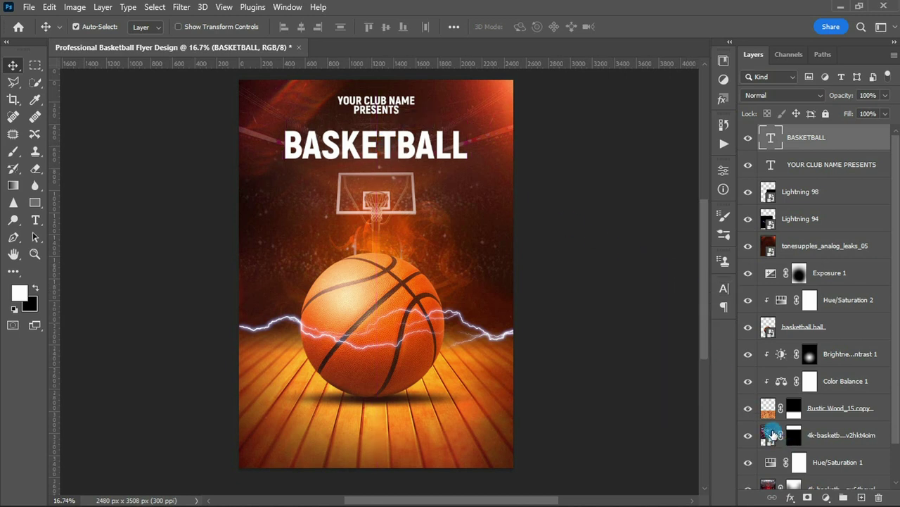
{"action": "left_click", "coordinate": [771, 434]}
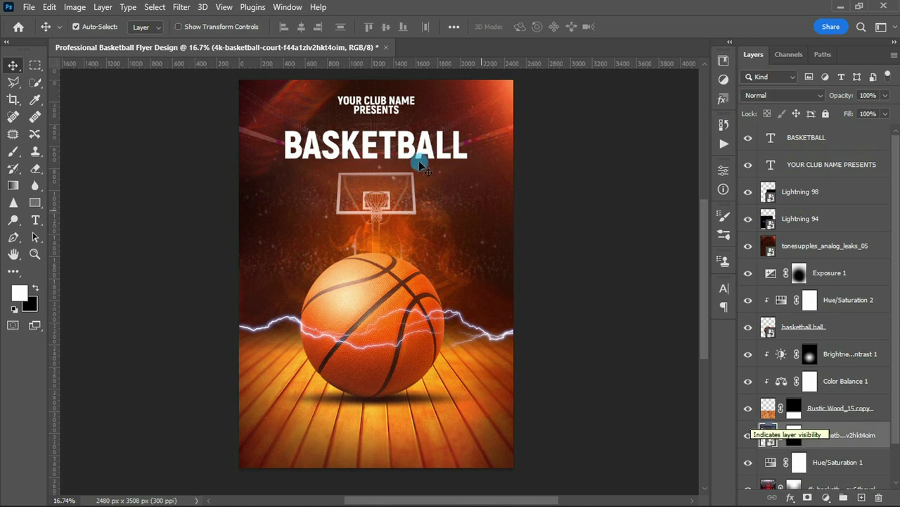
{"action": "key", "text": "ctrl+t"}
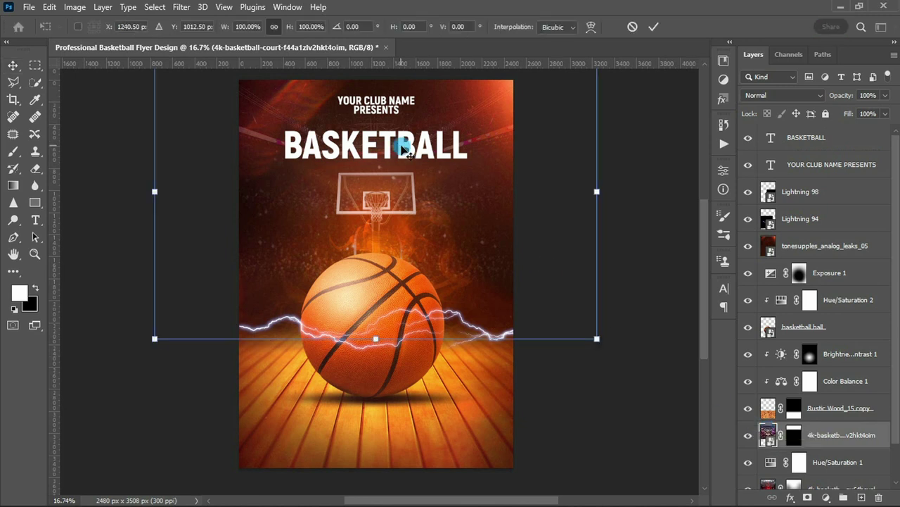
{"action": "left_click_drag", "start_coordinate": [596, 342], "coordinate": [630, 374]}
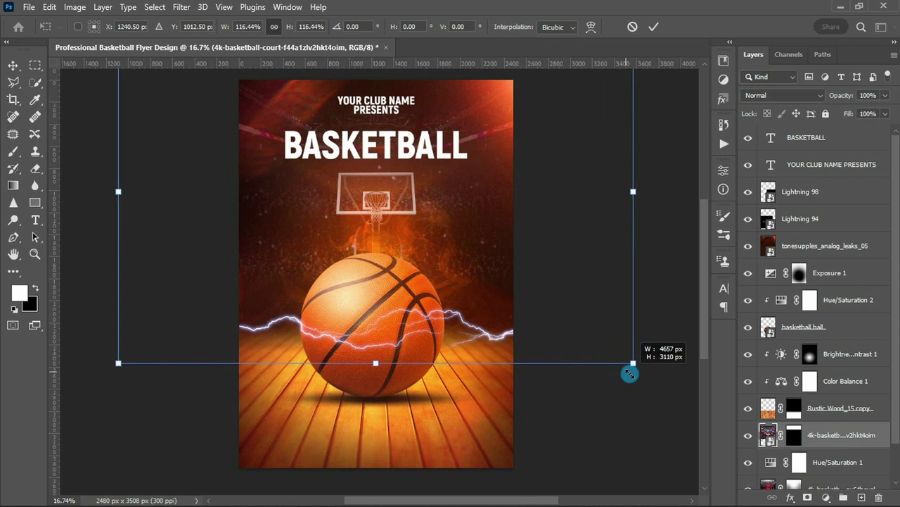
{"action": "key", "text": "Return"}
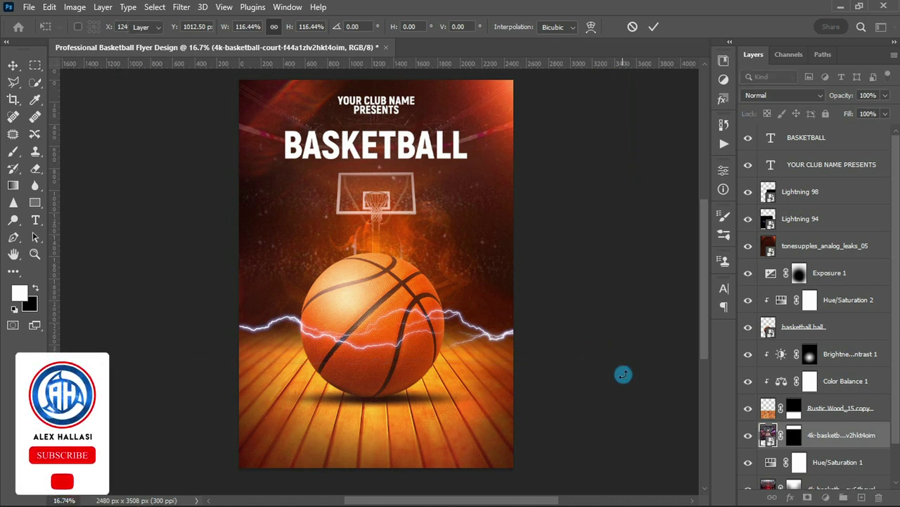
- Draw a black-to-white gradient on the court photo's mask from BASKETBALL up to the caption
{"action": "left_click", "coordinate": [795, 436]}
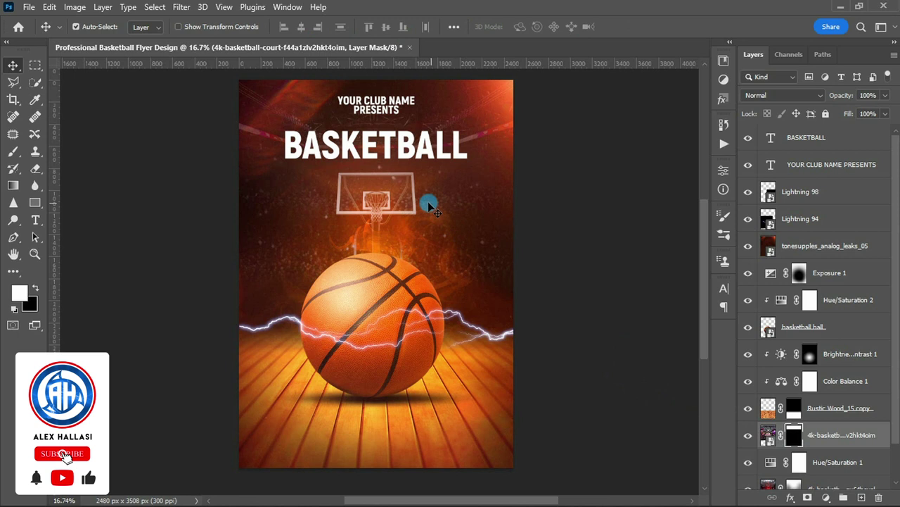
{"action": "key", "text": "g"}
{"action": "key", "text": "x"}
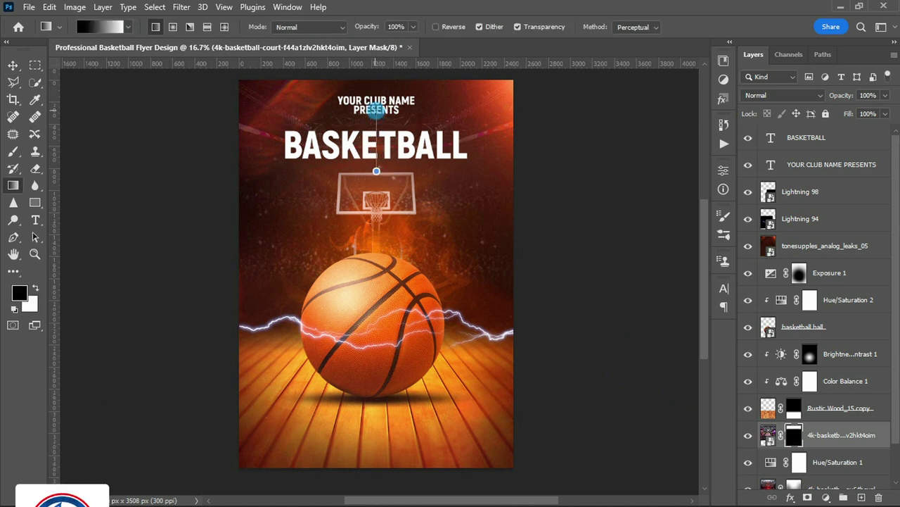
{"action": "mouse_move", "coordinate": [373, 149]}
{"action": "left_mouse_down"}
{"action": "mouse_move", "coordinate": [371, 104]}
{"action": "mouse_move", "coordinate": [373, 133]}
{"action": "left_mouse_up"}
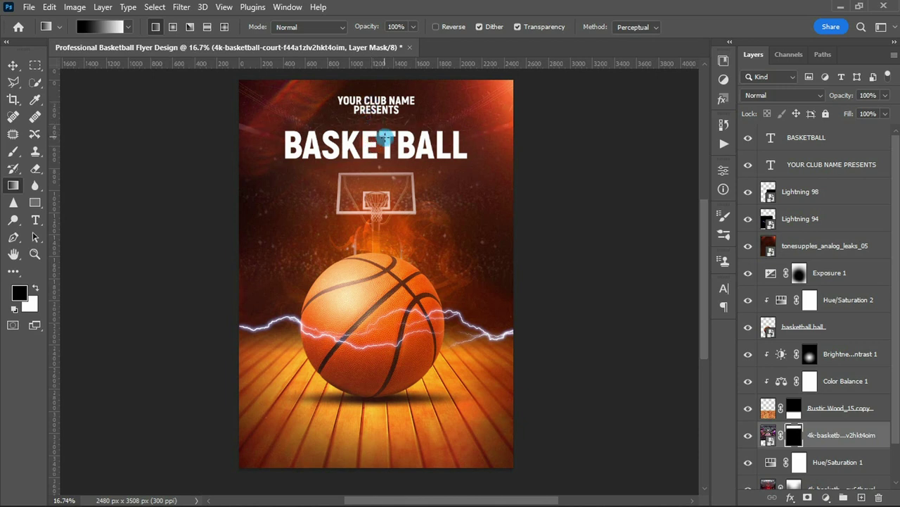
- Shift the mask content down about 156 px and size a soft brush to about 623 px
{"action": "key", "text": "ctrl+t"}
{"action": "left_click_drag", "start_coordinate": [380, 127], "coordinate": [380, 144]}
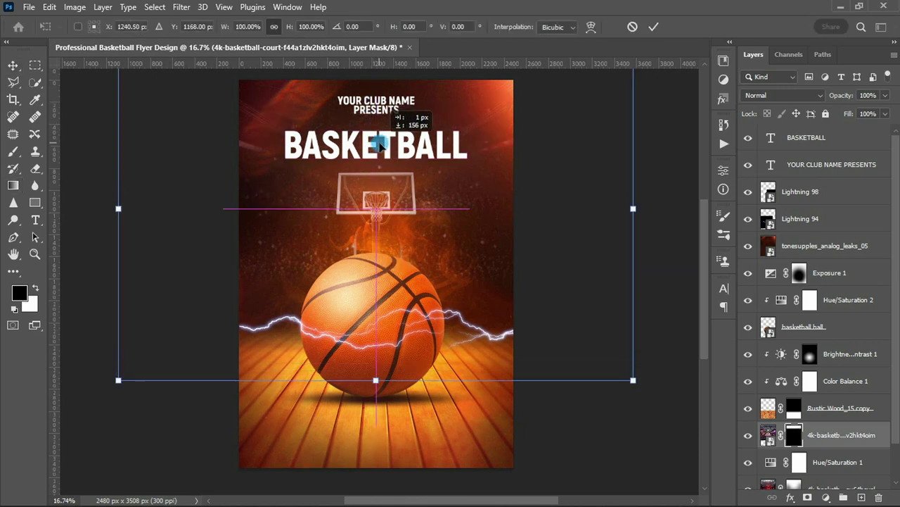
{"action": "key", "text": "Return"}
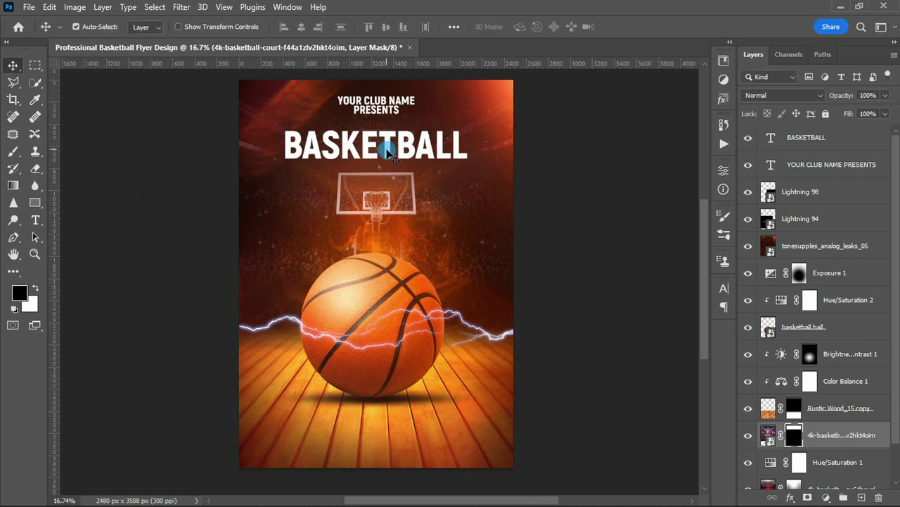
{"action": "key", "text": "b"}
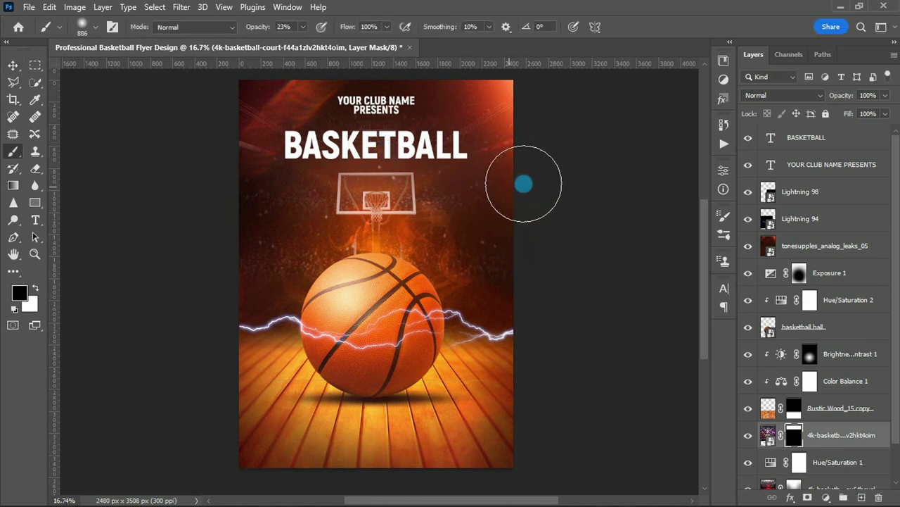
{"action": "mouse_move", "coordinate": [520, 171]}
{"action": "left_mouse_down"}
{"action": "mouse_move", "coordinate": [472, 187]}
{"action": "mouse_move", "coordinate": [506, 164]}
{"action": "left_mouse_up"}
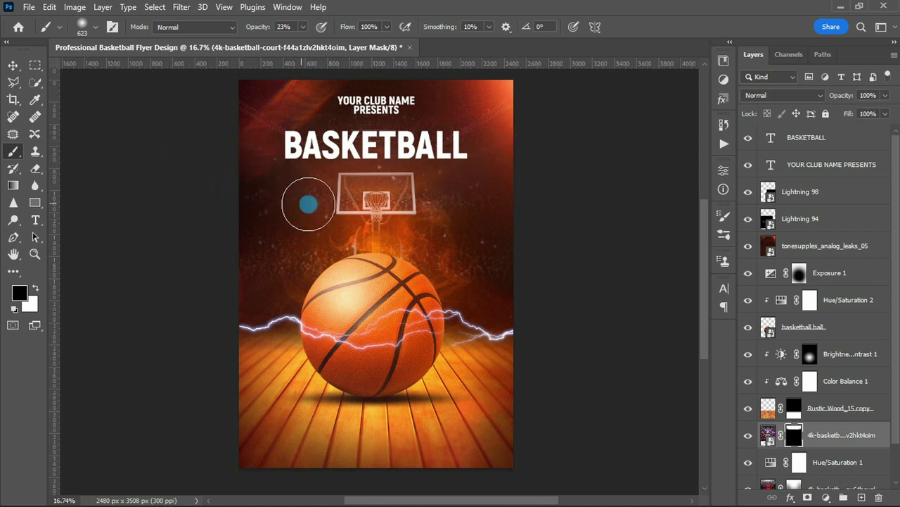
- Nudge BASKETBALL up slightly and apply a saved stroke, gradient and shadow style to it
{"action": "key", "text": "v"}
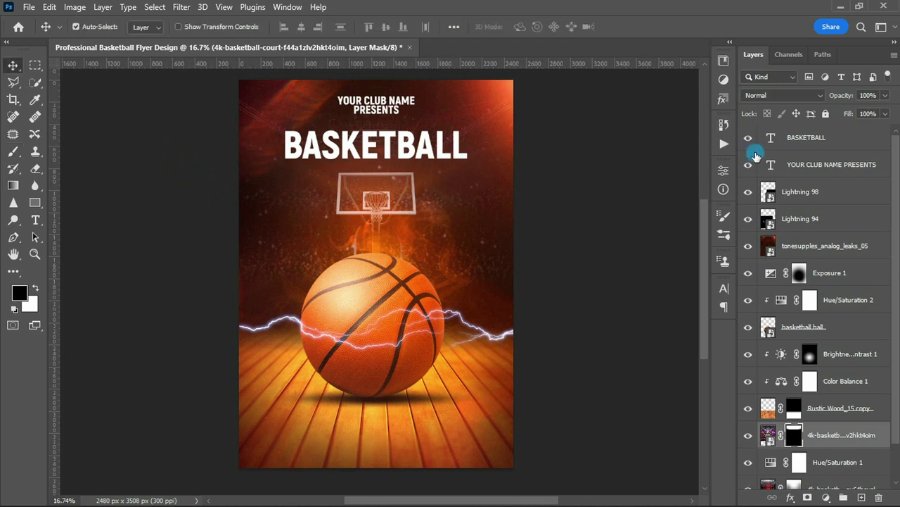
{"action": "left_click", "coordinate": [799, 137]}
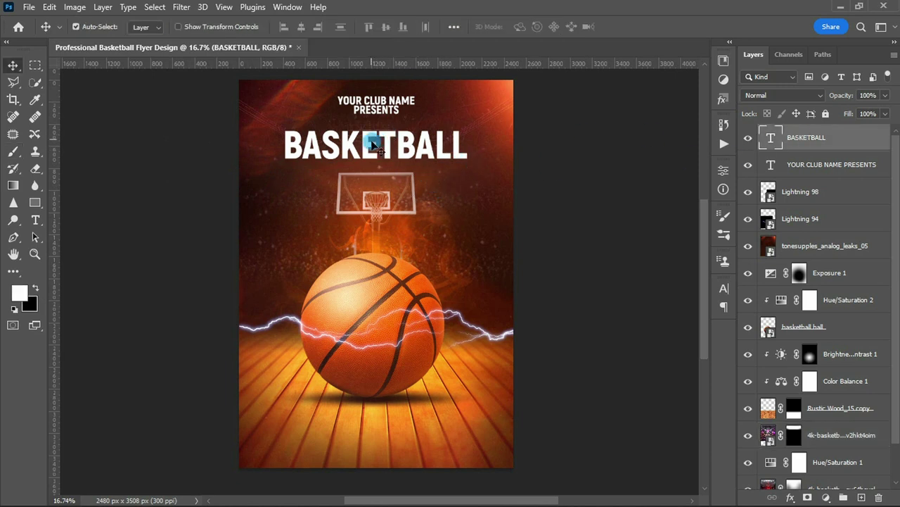
{"action": "left_click_drag", "start_coordinate": [368, 149], "coordinate": [371, 147]}
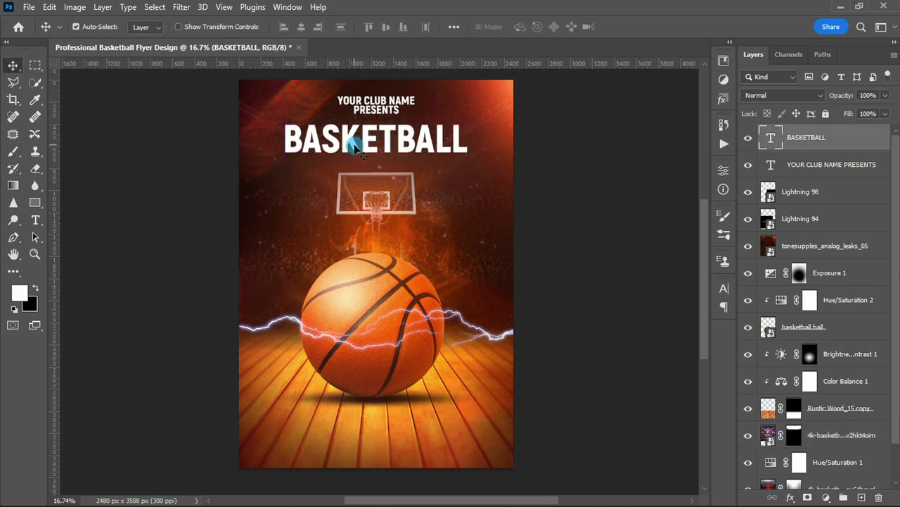
{"action": "left_click", "coordinate": [724, 100]}
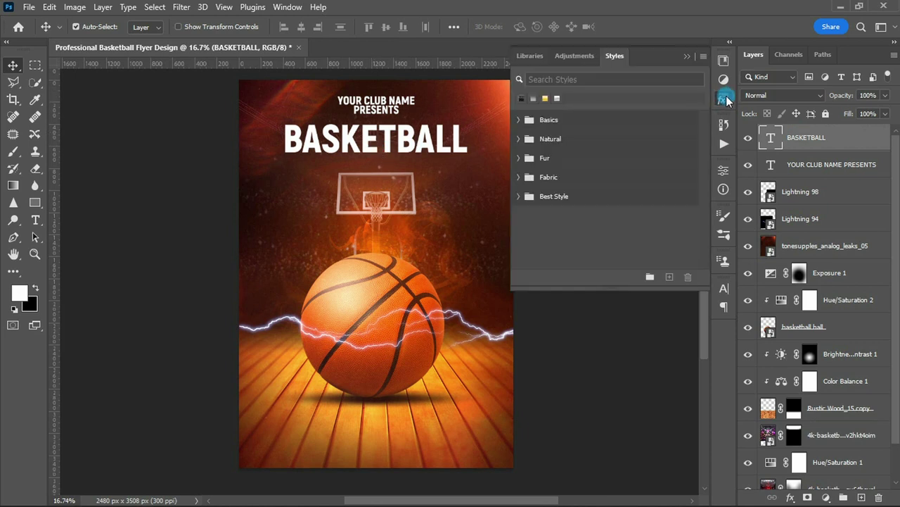
{"action": "left_click", "coordinate": [570, 105]}
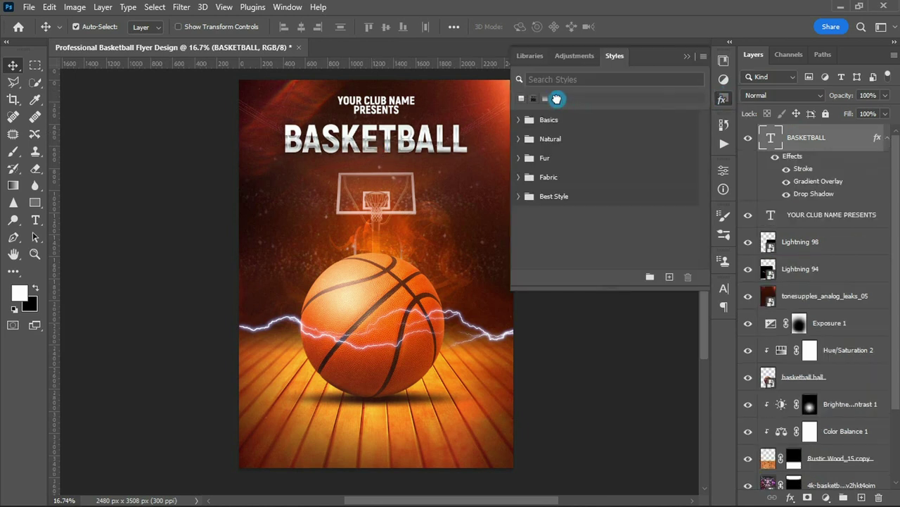
- Type 'Tournament' in the Silmastin script font below the headline
{"action": "key", "text": "t"}
{"action": "left_click", "coordinate": [332, 191]}
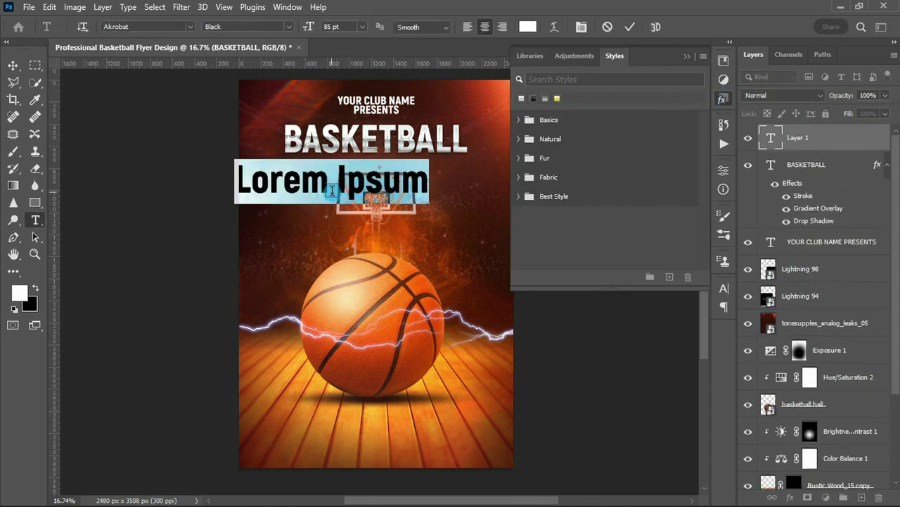
{"action": "left_click", "coordinate": [723, 288]}
{"action": "left_click", "coordinate": [605, 308]}
{"action": "type", "text": "Silmastin"}
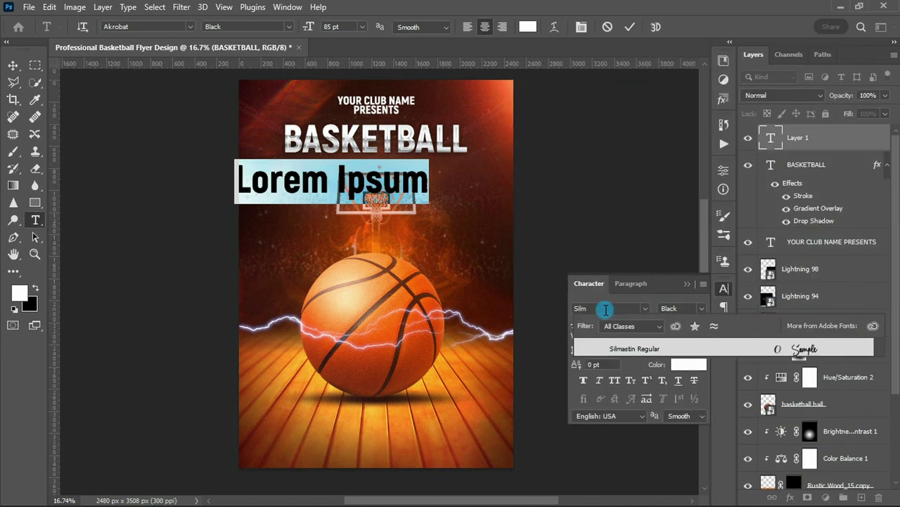
{"action": "key", "text": "Return"}
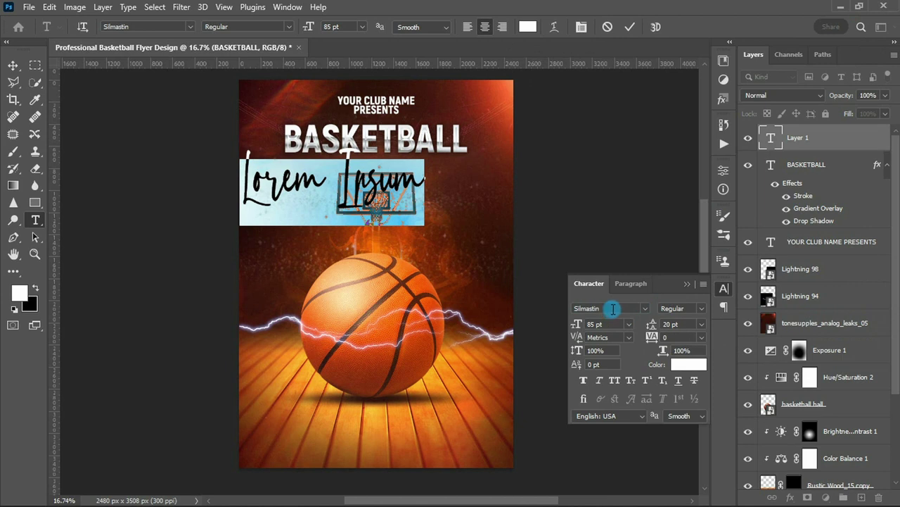
{"action": "key", "text": "BackSpace"}
{"action": "type", "text": "Tournament"}
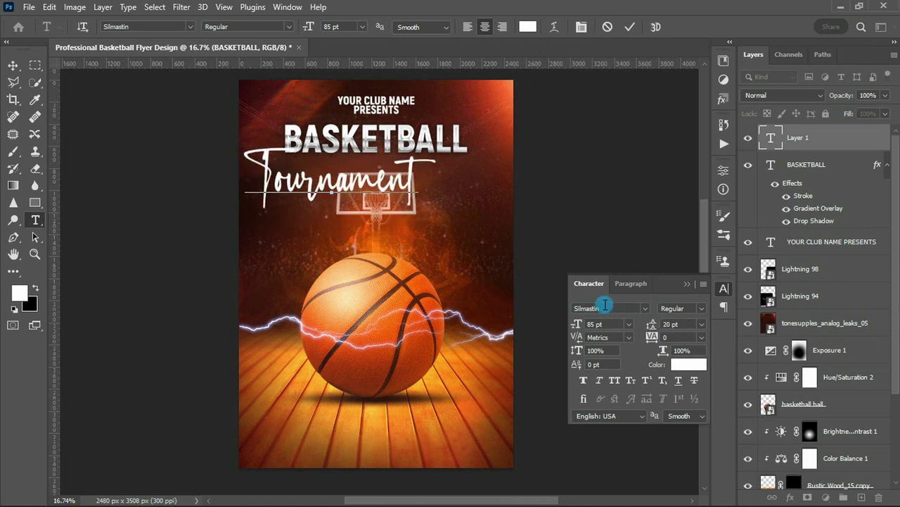
{"action": "key", "text": "ctrl+Return"}
- Centre Tournament horizontally on the page and move it up to overlap BASKETBALL
{"action": "key", "text": "v"}
{"action": "key", "text": "ctrl+a"}
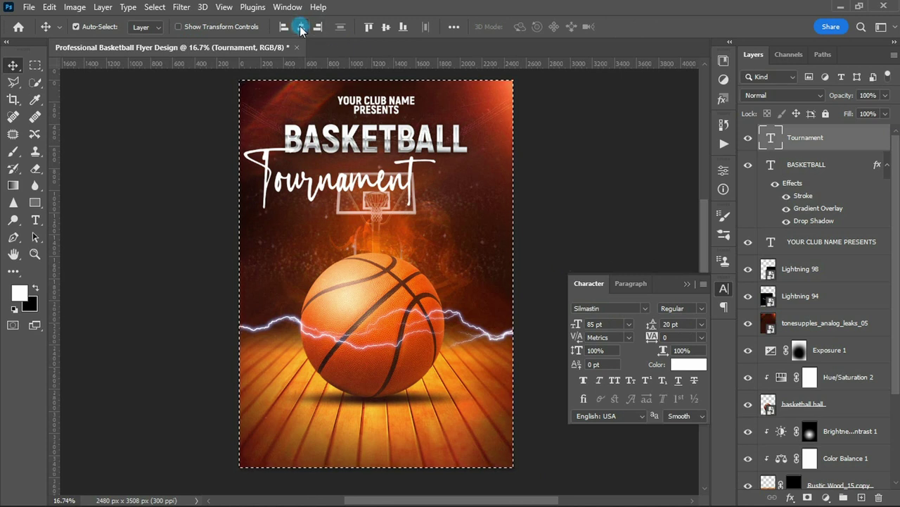
{"action": "left_click", "coordinate": [301, 27]}
{"action": "key", "text": "ctrl+d"}
{"action": "left_click_drag", "start_coordinate": [373, 185], "coordinate": [371, 174]}
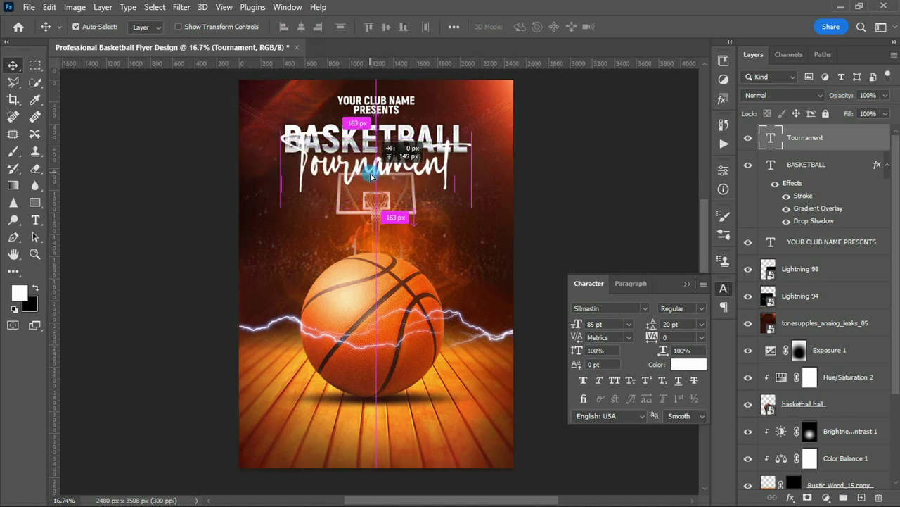
{"action": "left_click", "coordinate": [723, 99]}
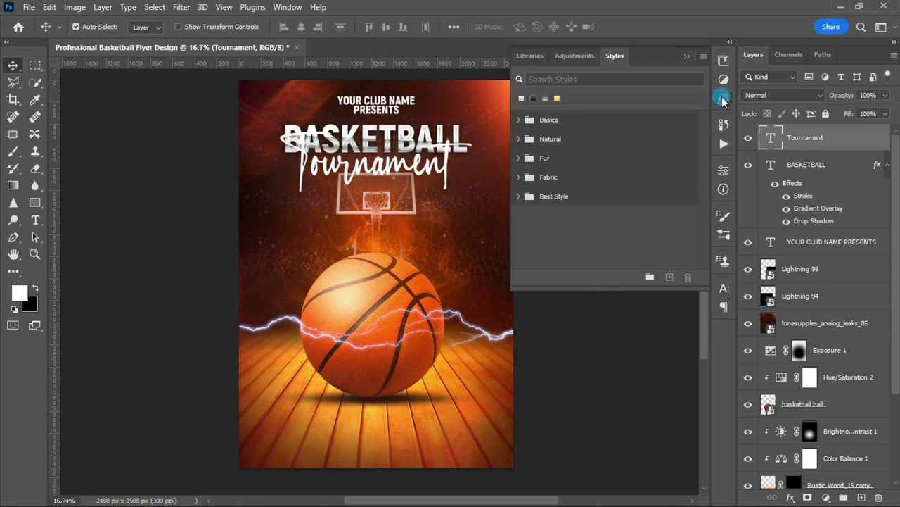
- Apply a yellow gradient style to Tournament, hide its stroke and reverse the gradient
{"action": "left_click", "coordinate": [560, 102]}
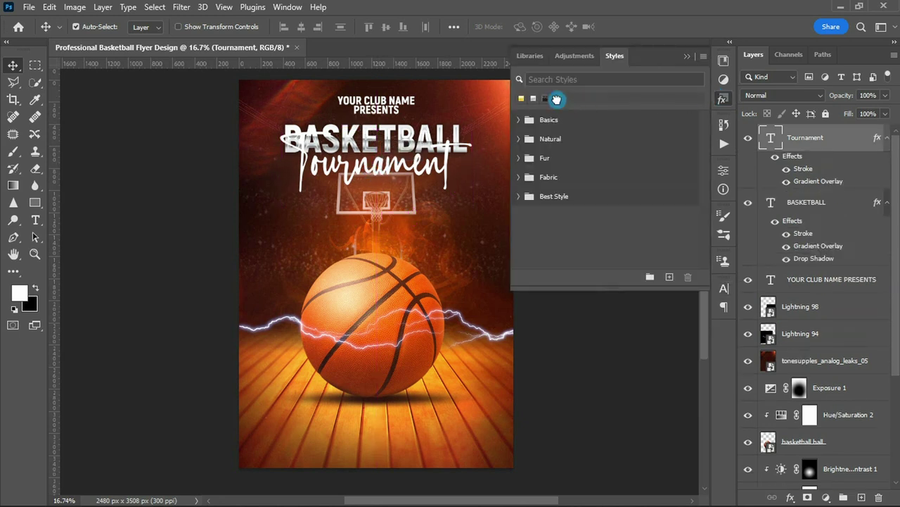
{"action": "left_click", "coordinate": [786, 169]}
{"action": "double_click", "coordinate": [805, 182]}
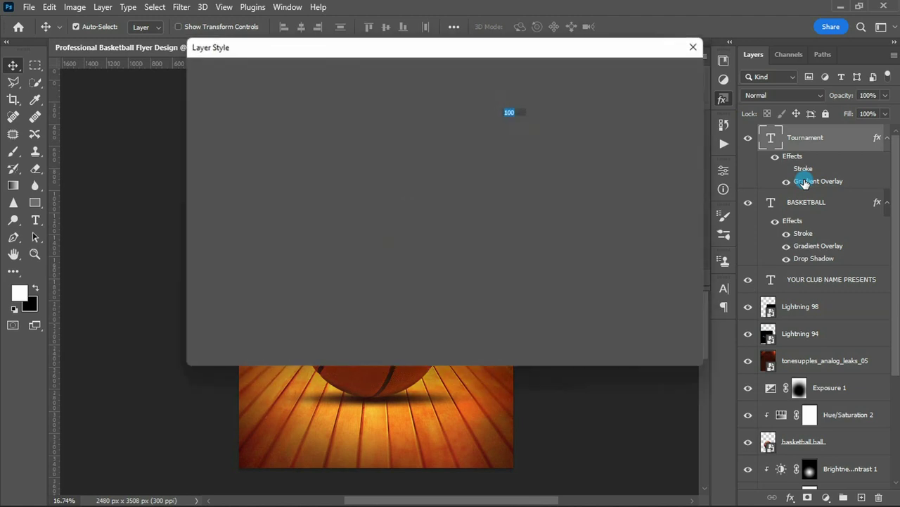
{"action": "left_click_drag", "start_coordinate": [424, 47], "coordinate": [676, 87]}
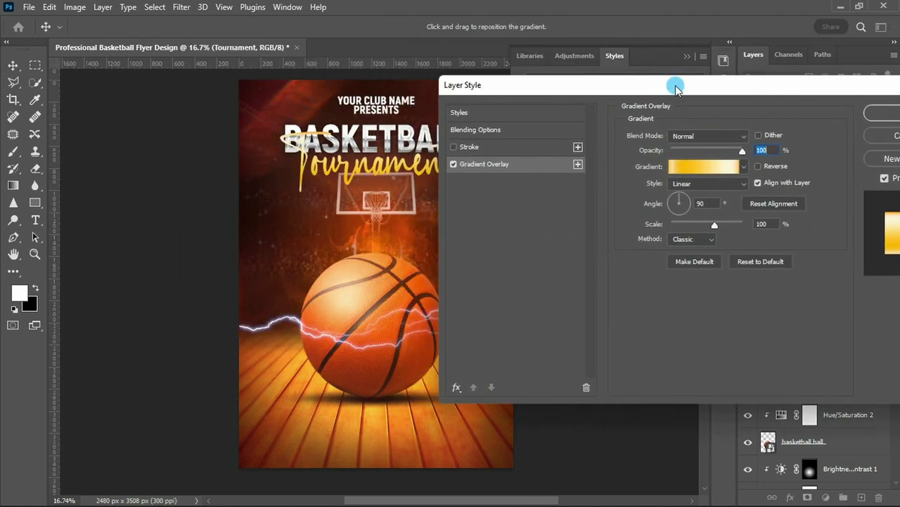
{"action": "left_click", "coordinate": [758, 166]}
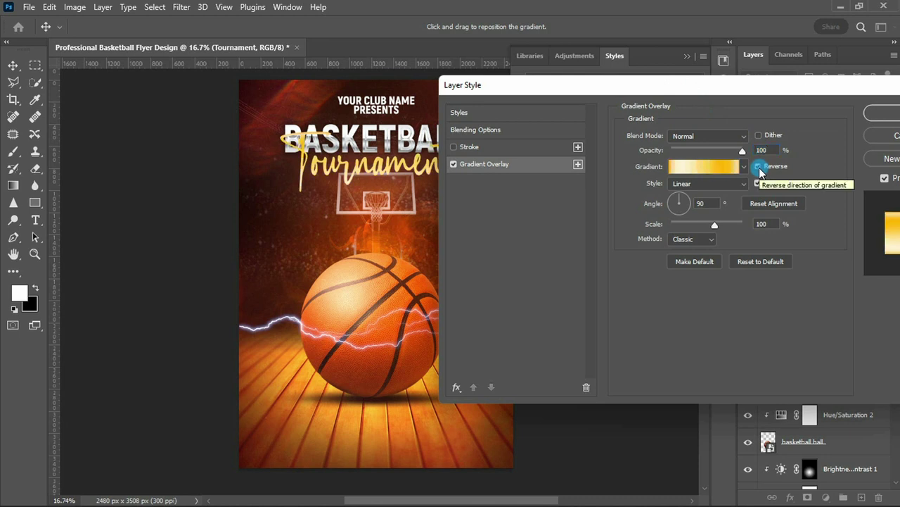
- Add a drop shadow at 85% opacity to Tournament and confirm the layer style
{"action": "left_click", "coordinate": [457, 387]}
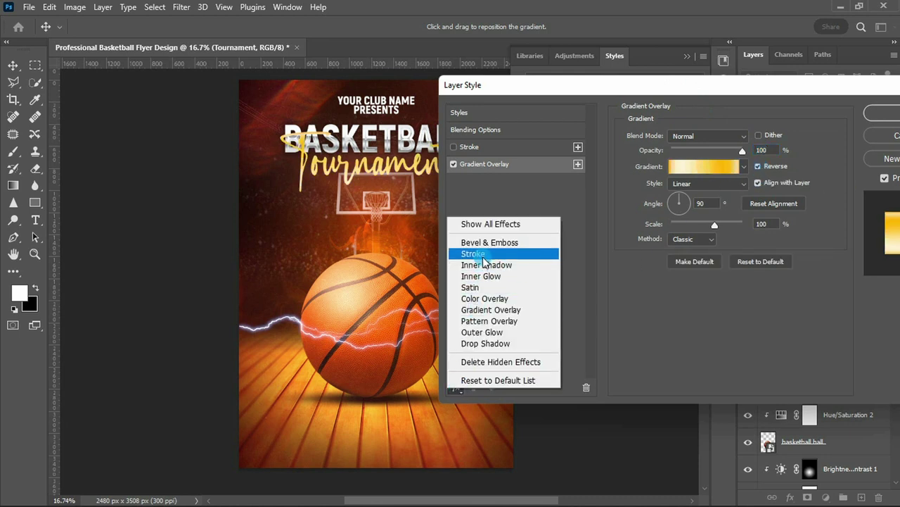
{"action": "left_click", "coordinate": [486, 342]}
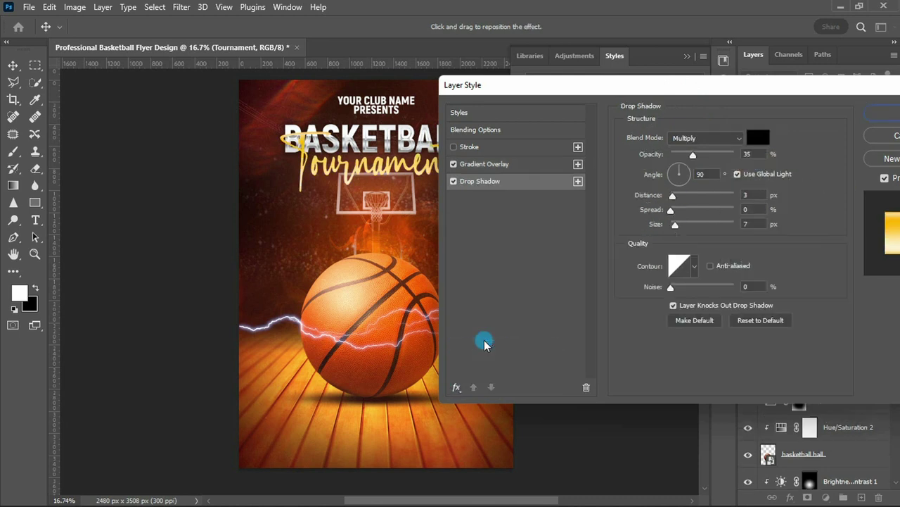
{"action": "left_click", "coordinate": [748, 154]}
{"action": "type", "text": "85"}
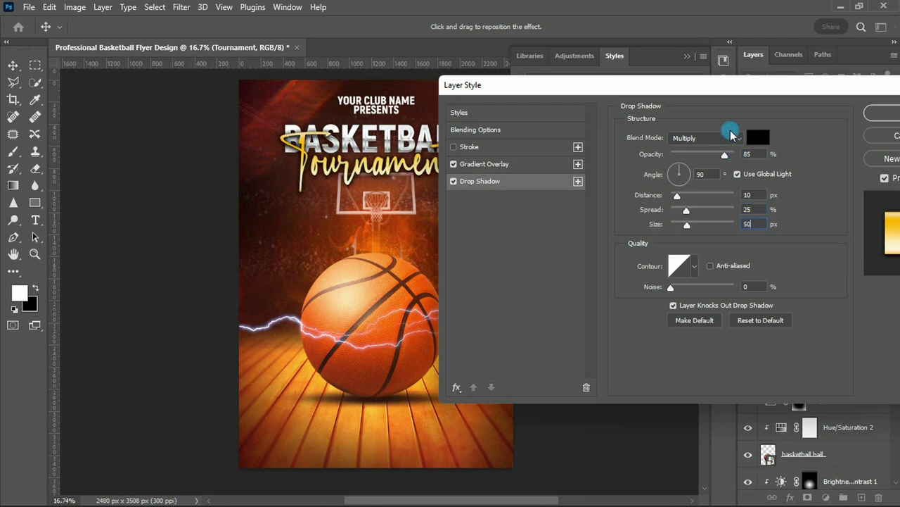
{"action": "left_click_drag", "start_coordinate": [736, 89], "coordinate": [626, 99]}
{"action": "left_click", "coordinate": [767, 125]}
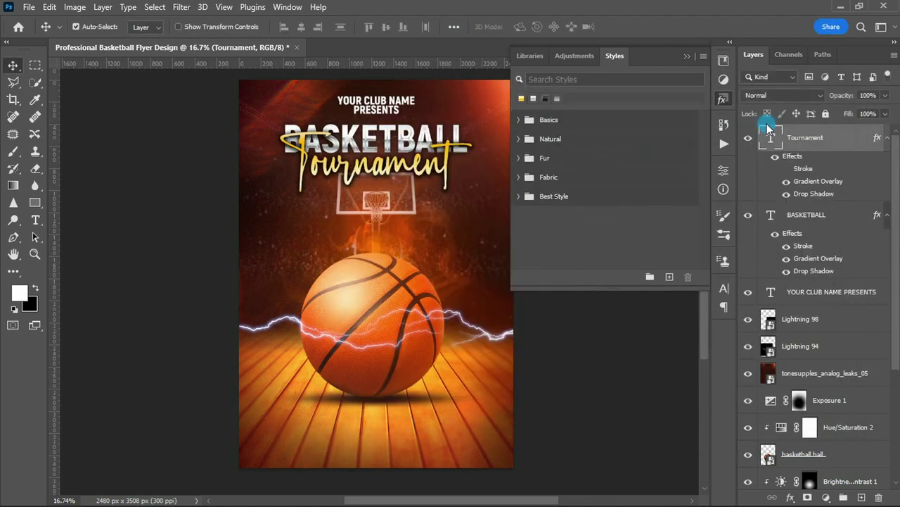
- Shift both title lines down together and create a 1600 × 300 px rectangle
{"action": "left_click", "coordinate": [799, 219], "text": "shift"}
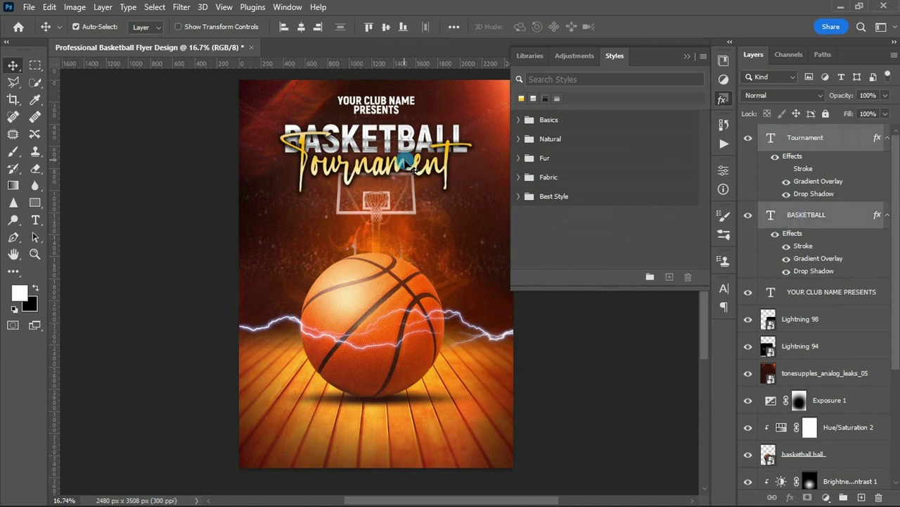
{"action": "left_click_drag", "start_coordinate": [397, 142], "coordinate": [389, 138]}
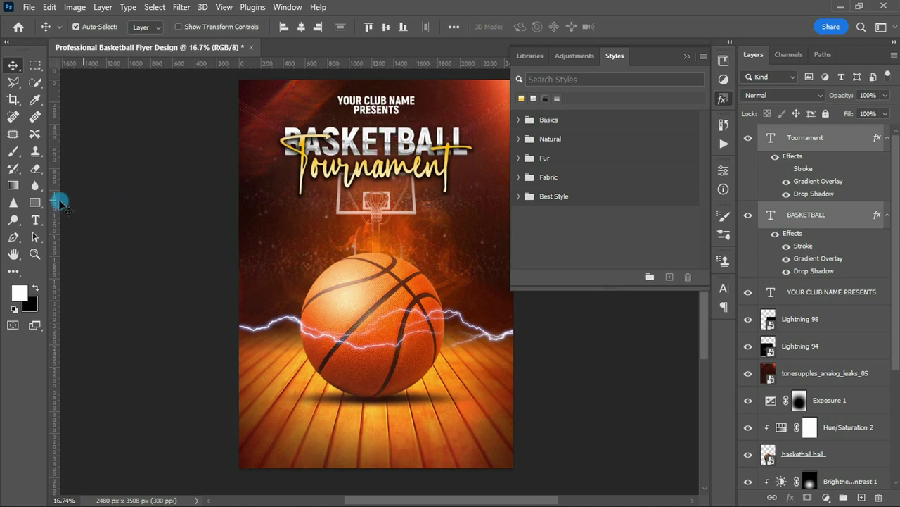
{"action": "left_click_drag", "start_coordinate": [34, 204], "coordinate": [69, 206]}
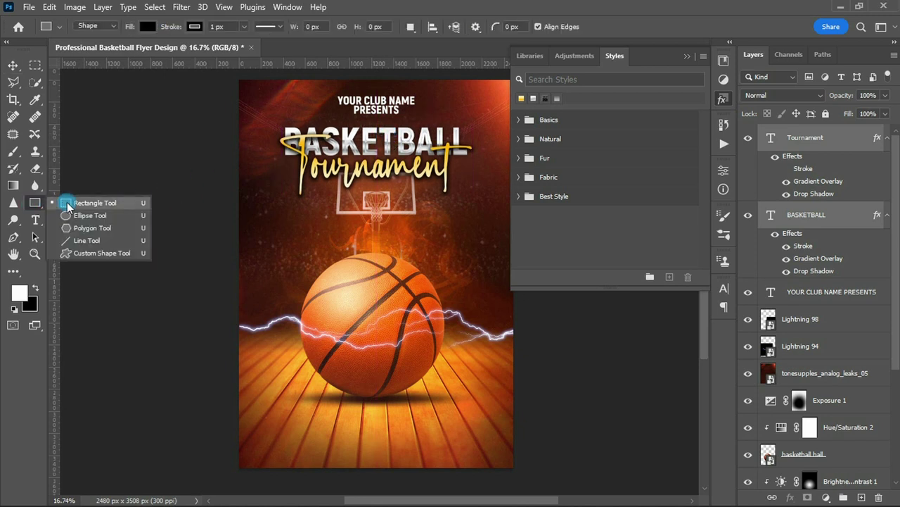
{"action": "left_click", "coordinate": [258, 235]}
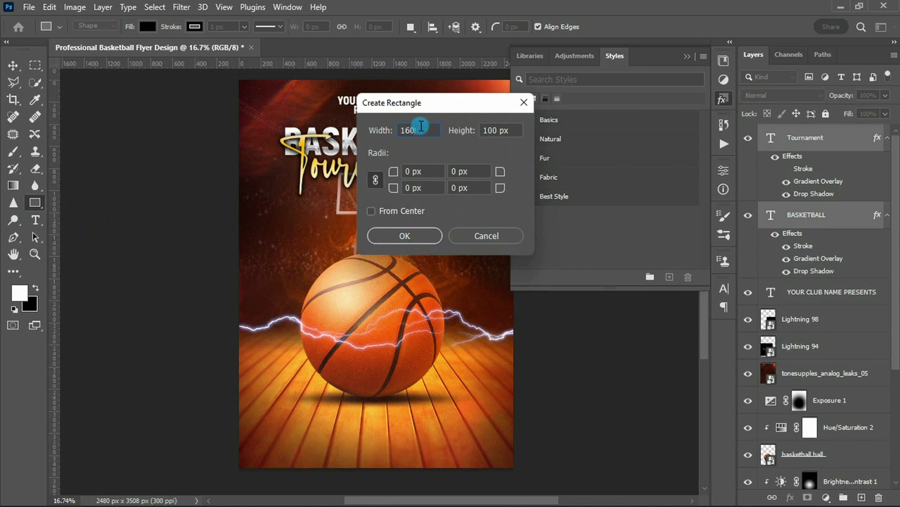
{"action": "type", "text": "300"}
{"action": "key", "text": "Return"}
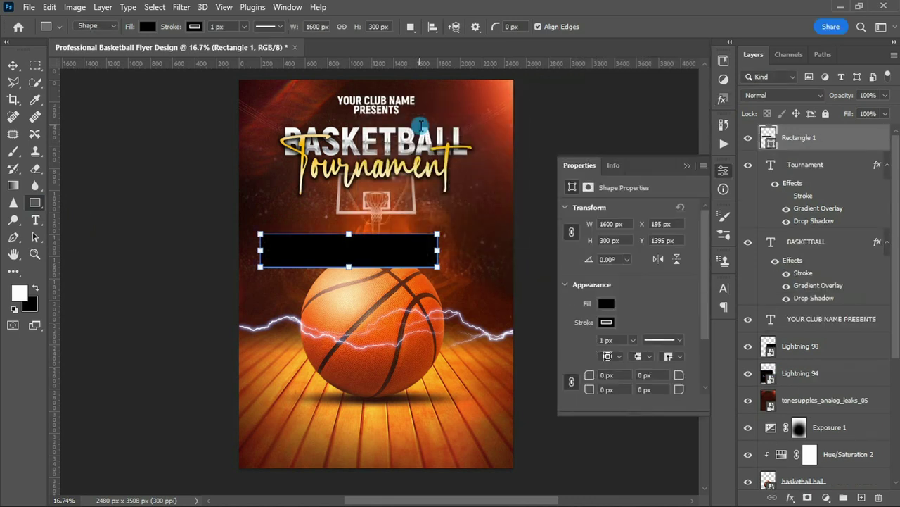
- Give the rectangle no fill and a white outline
{"action": "left_click", "coordinate": [606, 303]}
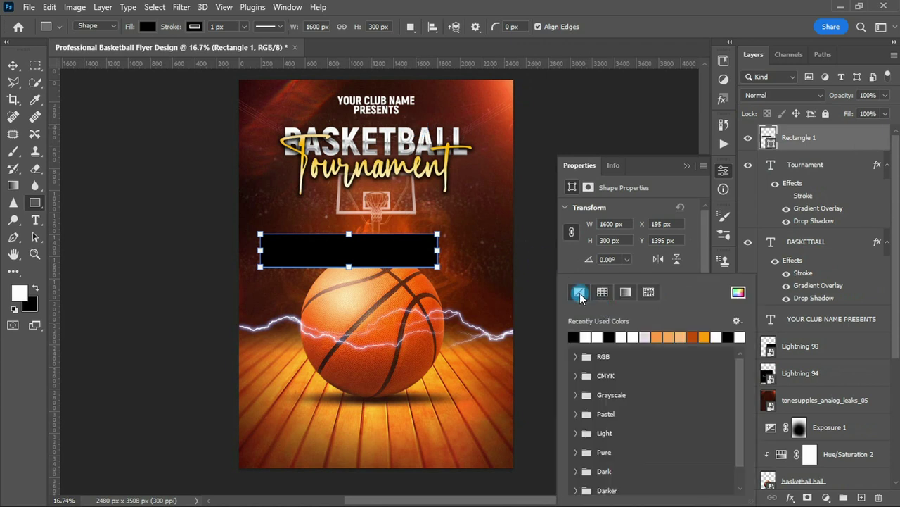
{"action": "left_click", "coordinate": [580, 296]}
{"action": "left_click", "coordinate": [606, 322]}
{"action": "left_click", "coordinate": [588, 334]}
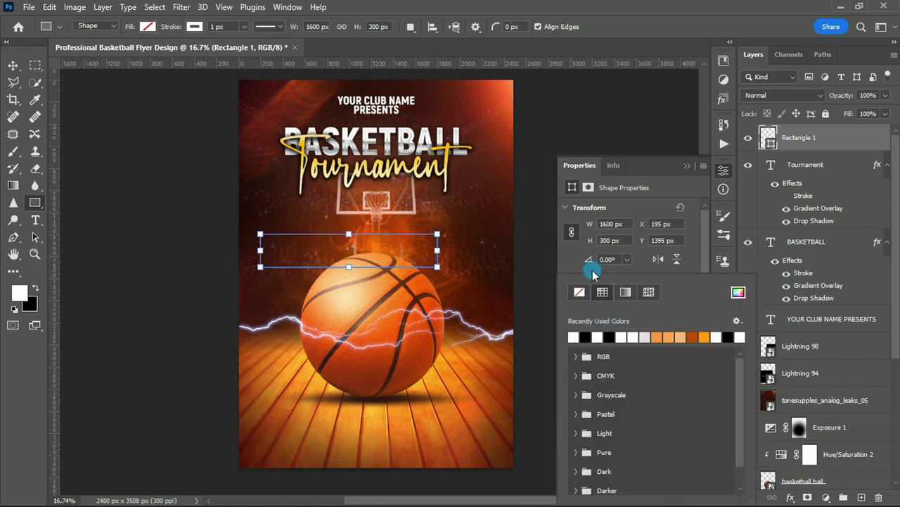
{"action": "left_click", "coordinate": [593, 273]}
- Apply a saved style to the rectangle and hide its gradient overlay
{"action": "left_click", "coordinate": [723, 99]}
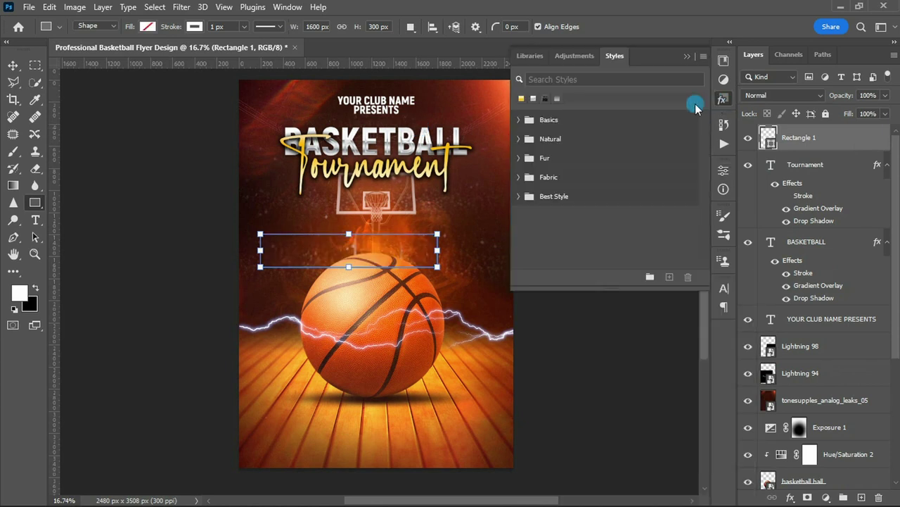
{"action": "left_click", "coordinate": [560, 100]}
{"action": "left_click", "coordinate": [690, 60]}
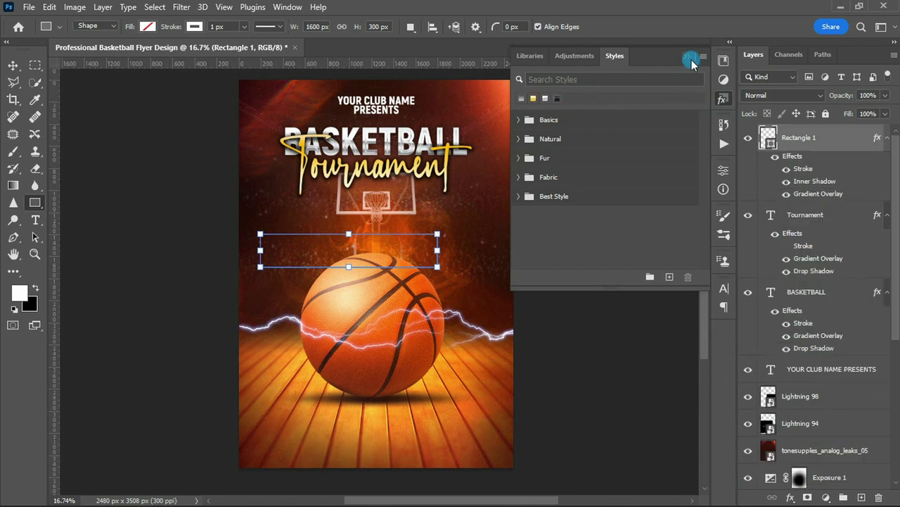
{"action": "left_click", "coordinate": [774, 158]}
- Set the rectangle's outline width to 15 px and make its interior fully transparent
{"action": "key", "text": "v"}
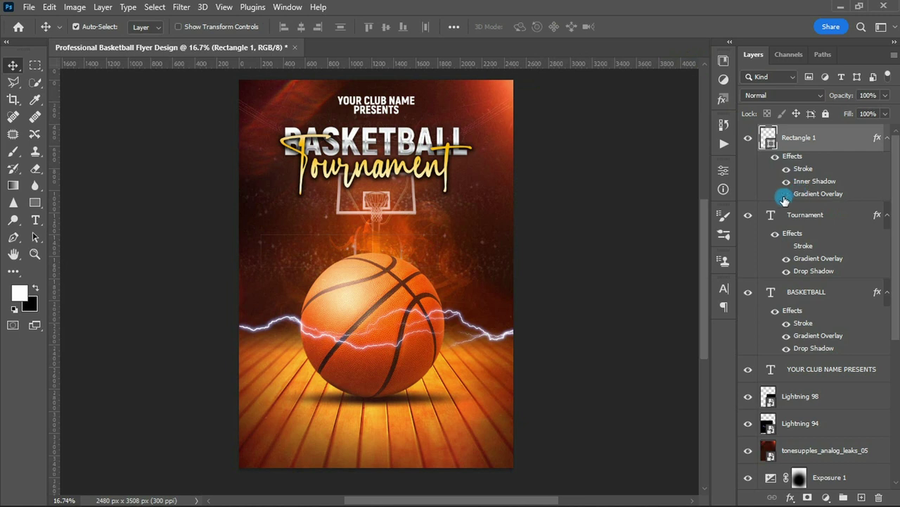
{"action": "key", "text": "u"}
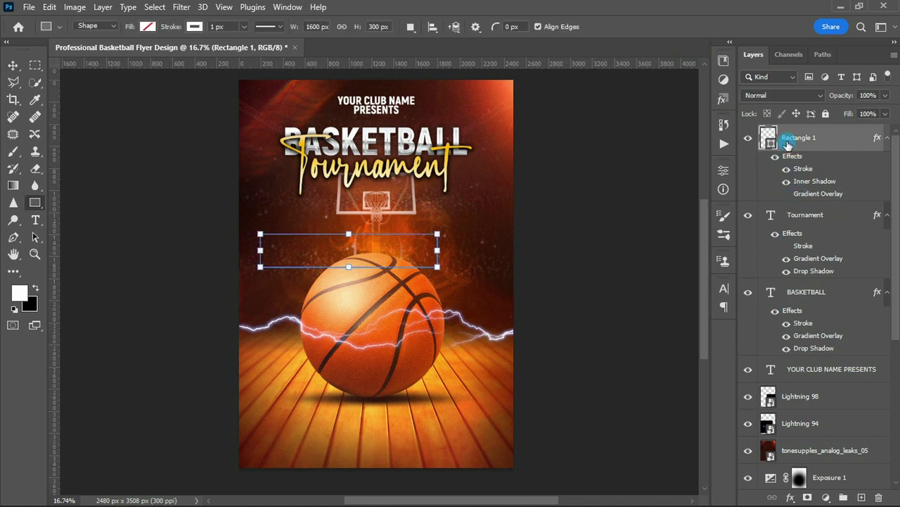
{"action": "left_click", "coordinate": [723, 171]}
{"action": "left_click", "coordinate": [603, 341]}
{"action": "type", "text": "10"}
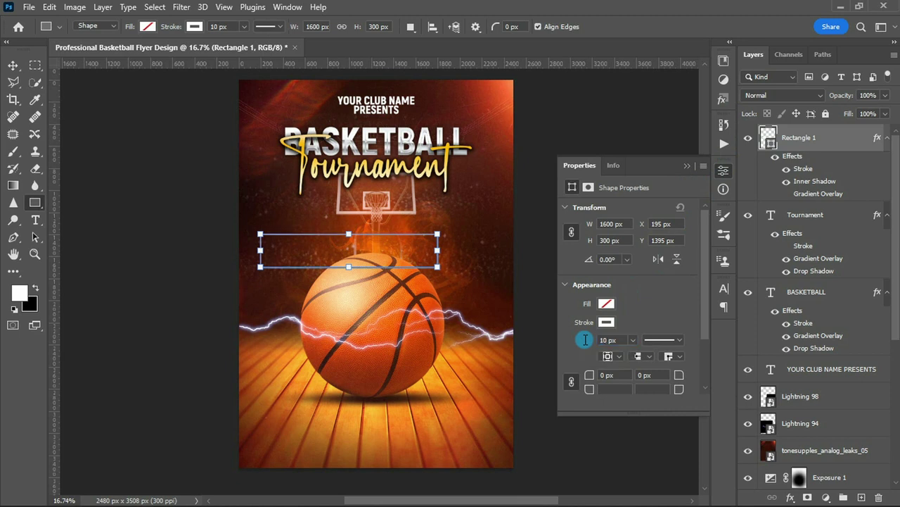
{"action": "key", "text": "v"}
{"action": "key", "text": "u"}
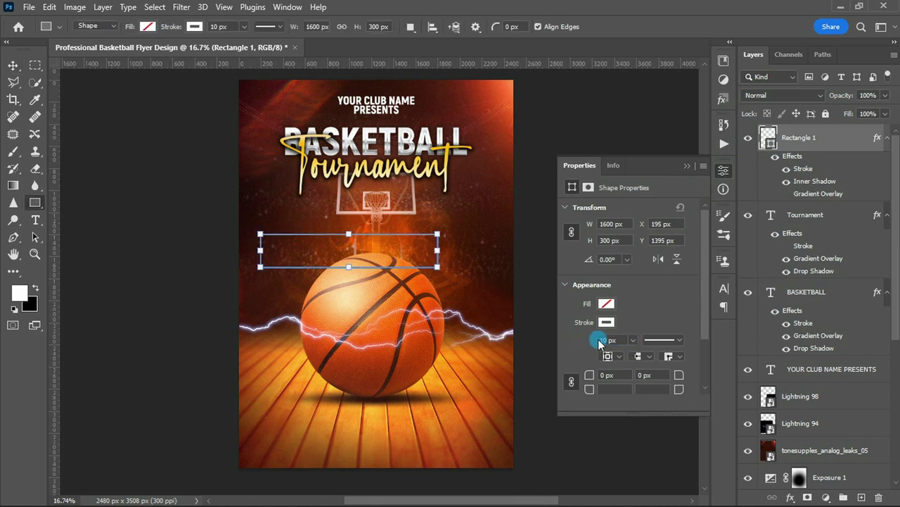
{"action": "type", "text": "15px"}
{"action": "type", "text": "v"}
{"action": "left_click_drag", "start_coordinate": [848, 113], "coordinate": [778, 118]}
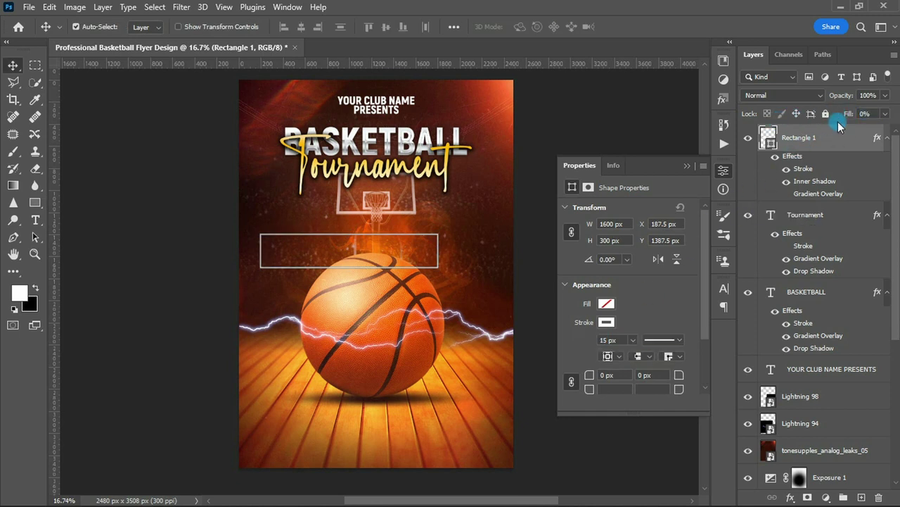
- Hide the frame's stroke effect and set Inner Shadow to 67% opacity, 10% choke, 7 px
{"action": "left_click", "coordinate": [787, 168]}
{"action": "left_click", "coordinate": [787, 168]}
{"action": "left_click", "coordinate": [787, 168]}
{"action": "double_click", "coordinate": [799, 184]}
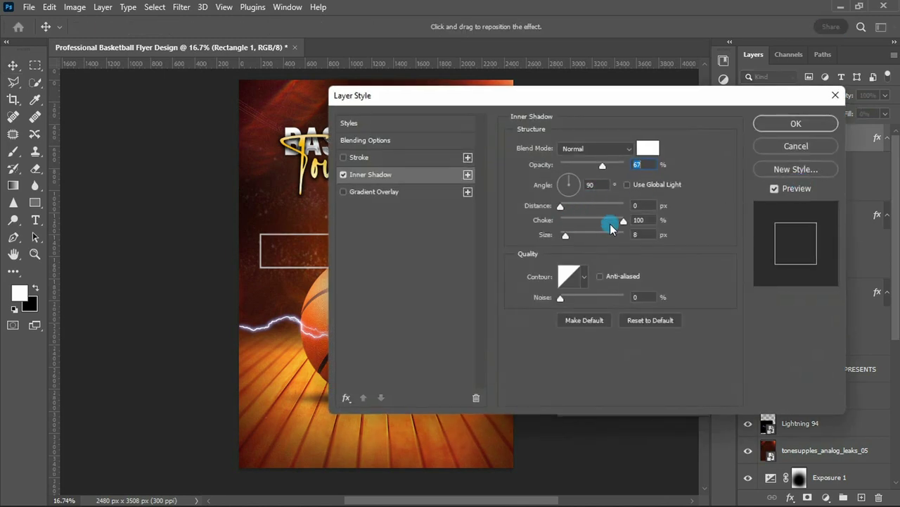
{"action": "mouse_move", "coordinate": [624, 224]}
{"action": "left_mouse_down"}
{"action": "mouse_move", "coordinate": [583, 224]}
{"action": "mouse_move", "coordinate": [598, 224]}
{"action": "mouse_move", "coordinate": [584, 223]}
{"action": "mouse_move", "coordinate": [590, 230]}
{"action": "left_mouse_up"}
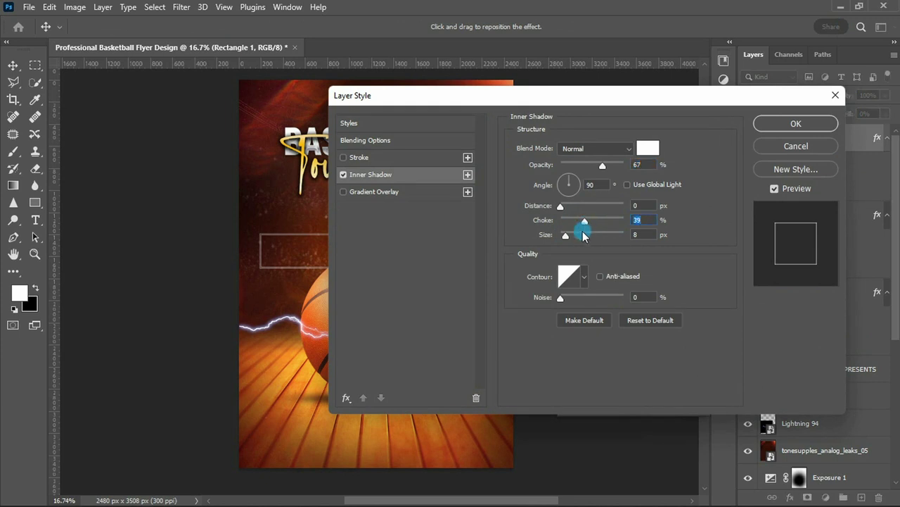
{"action": "type", "text": "45"}
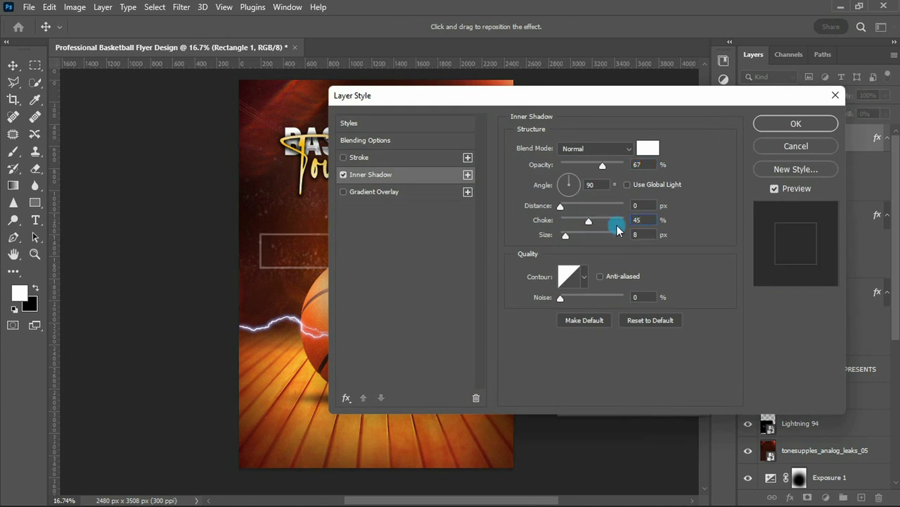
{"action": "left_click", "coordinate": [566, 237]}
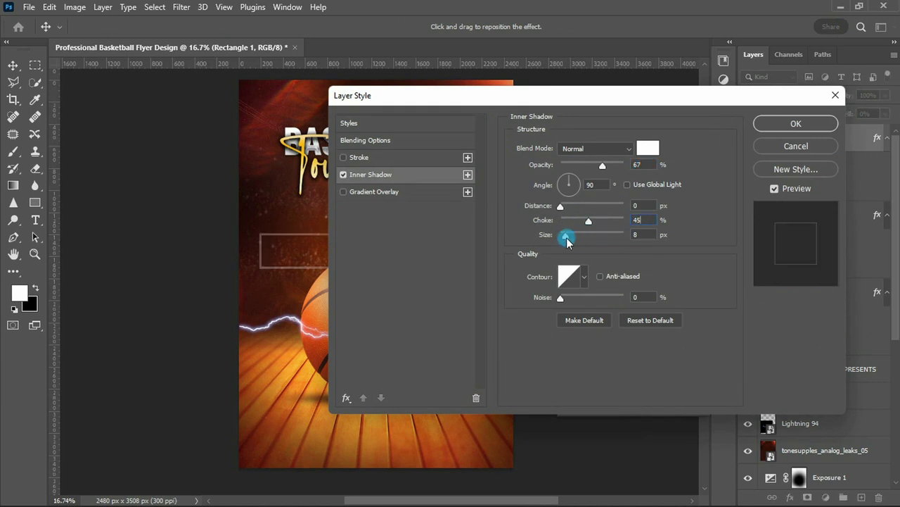
{"action": "mouse_move", "coordinate": [588, 220]}
{"action": "left_mouse_down"}
{"action": "mouse_move", "coordinate": [553, 223]}
{"action": "mouse_move", "coordinate": [568, 228]}
{"action": "left_mouse_up"}
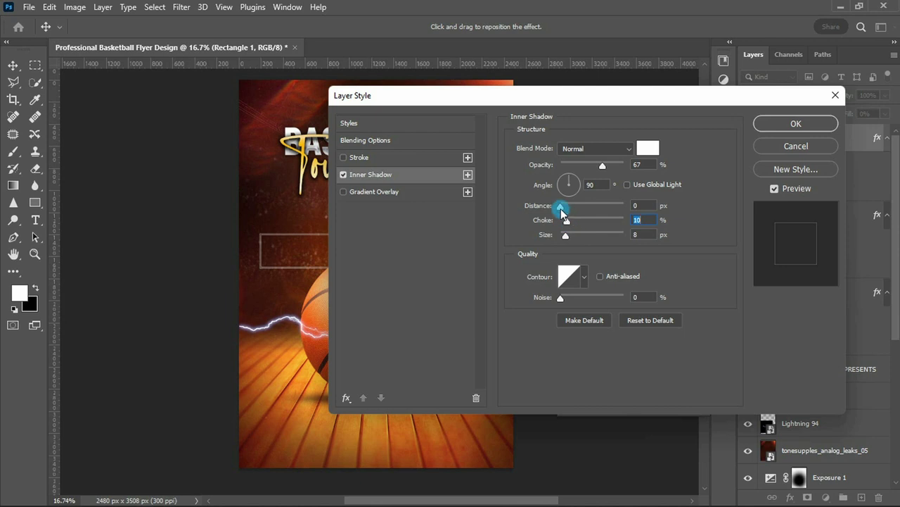
{"action": "left_click_drag", "start_coordinate": [566, 235], "coordinate": [566, 238]}
{"action": "left_click", "coordinate": [646, 237]}
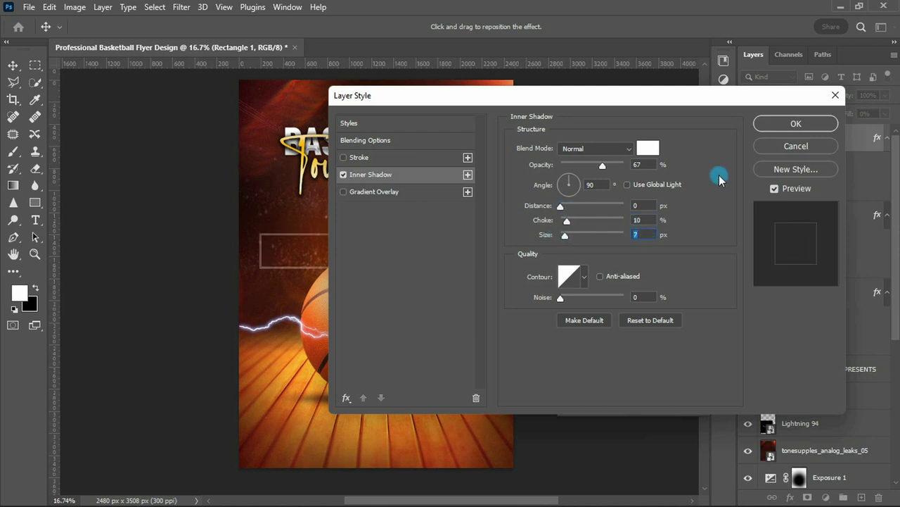
{"action": "left_click", "coordinate": [783, 124]}
{"action": "left_click", "coordinate": [607, 322]}
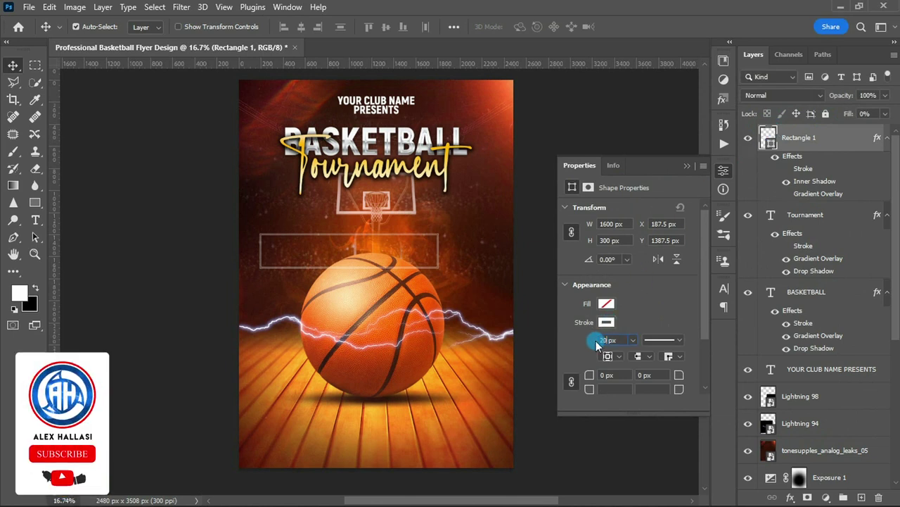
- Centre the rectangle frame horizontally on the flyer against a whole-canvas selection
{"action": "key", "text": "ctrl+a"}
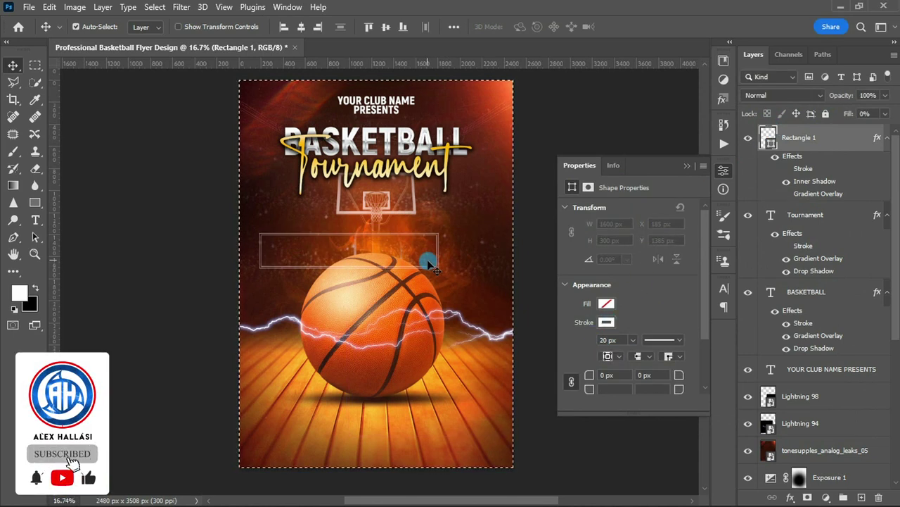
{"action": "left_click", "coordinate": [301, 27]}
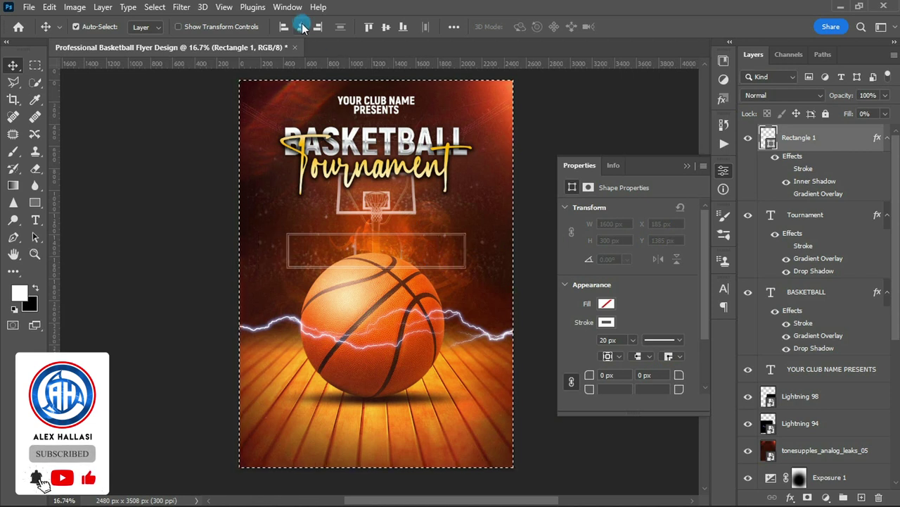
{"action": "key", "text": "ctrl+d"}
- Type 'TEAM A VS TEAM B' in Akrobat Black 40 pt as a new text layer
{"action": "key", "text": "t"}
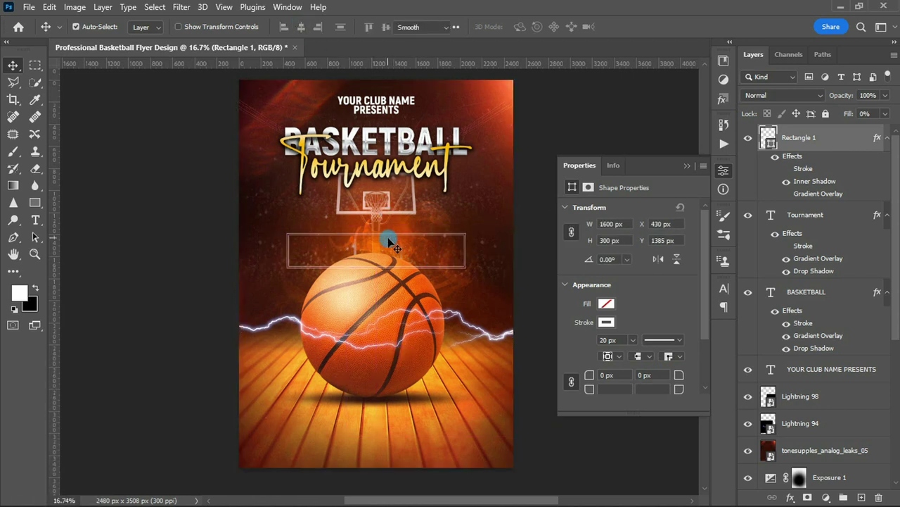
{"action": "left_click", "coordinate": [273, 199]}
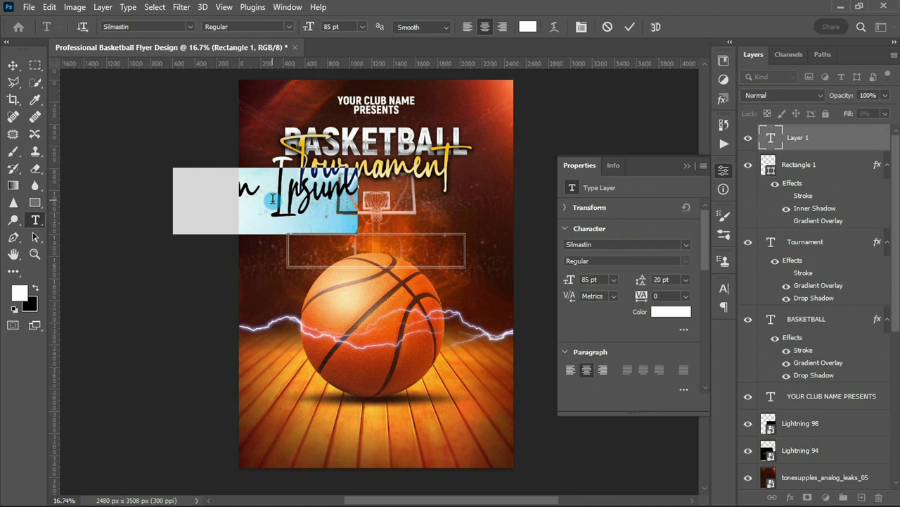
{"action": "left_click", "coordinate": [596, 244]}
{"action": "type", "text": "A"}
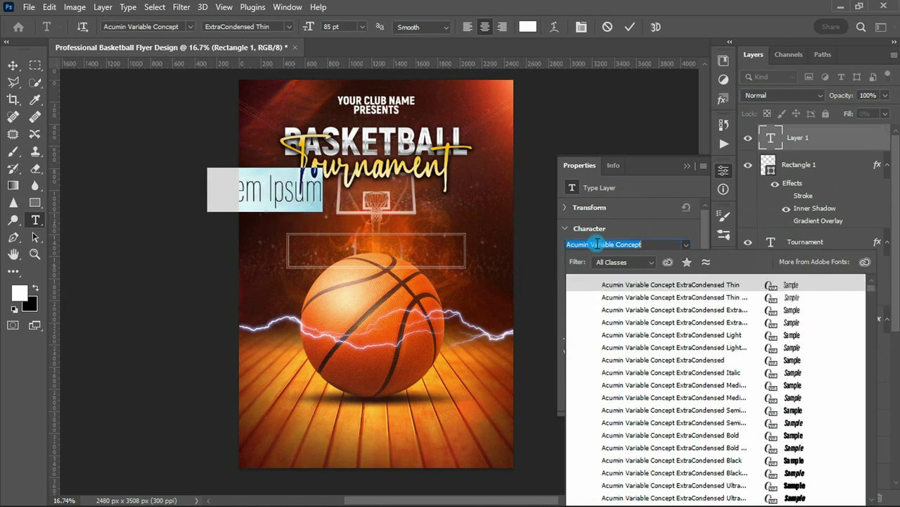
{"action": "type", "text": "krobat"}
{"action": "key", "text": "Down"}
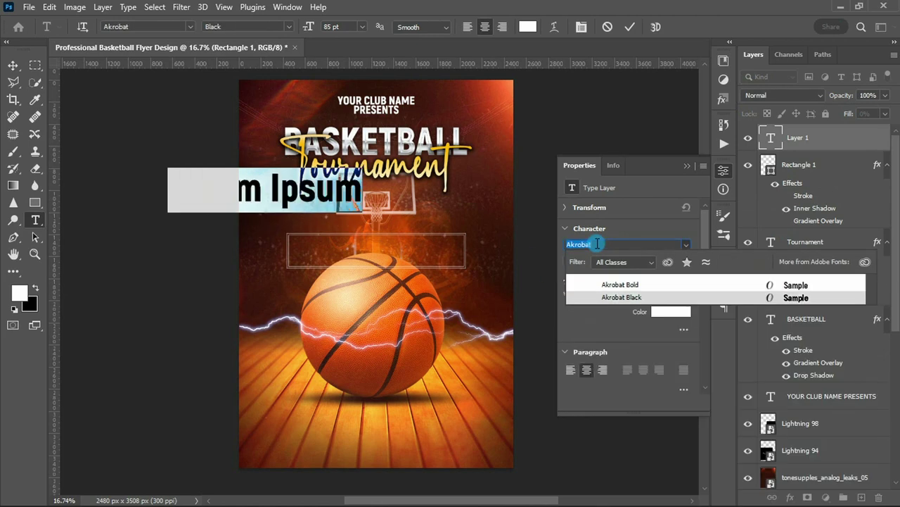
{"action": "key", "text": "Return"}
{"action": "key", "text": "Tab"}
{"action": "key", "text": "Tab"}
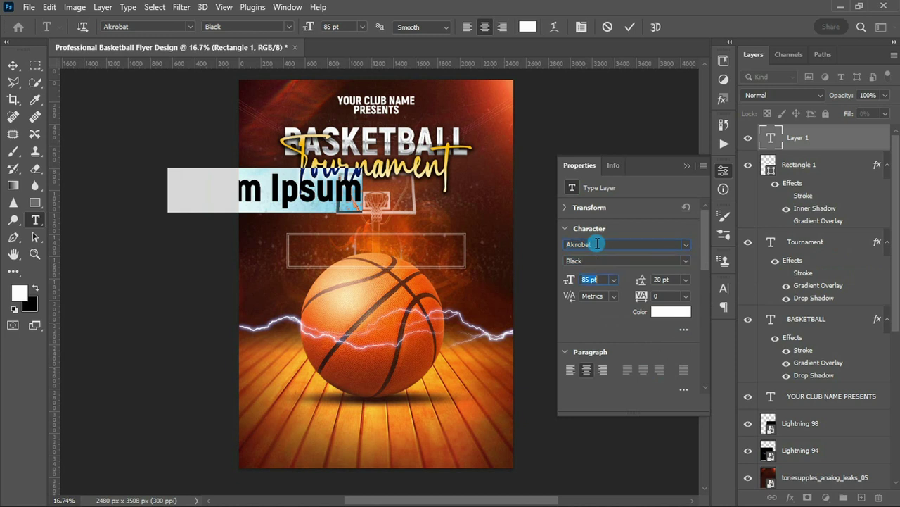
{"action": "key", "text": "Tab"}
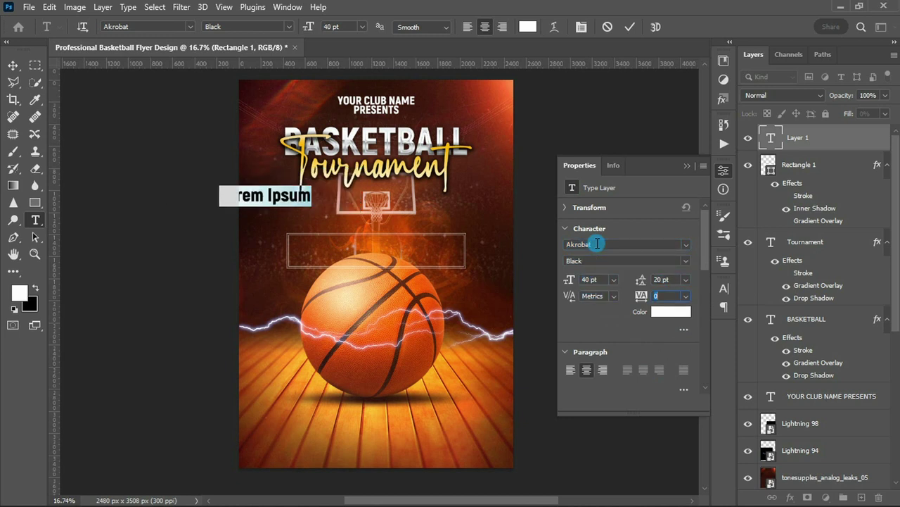
{"action": "type", "text": "TEAM A VS TEAM B"}
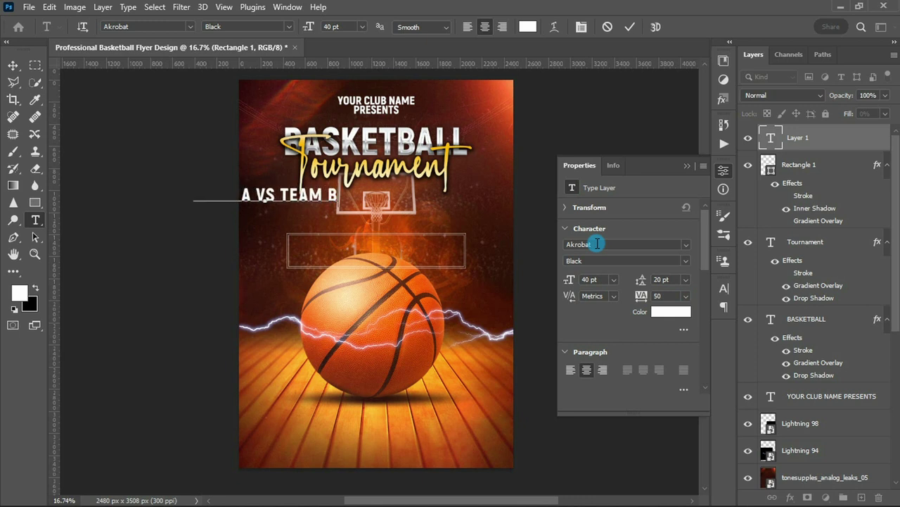
- Move the team line into the rectangle frame and enlarge VS to 45 pt
{"action": "left_click_drag", "start_coordinate": [394, 194], "coordinate": [382, 250]}
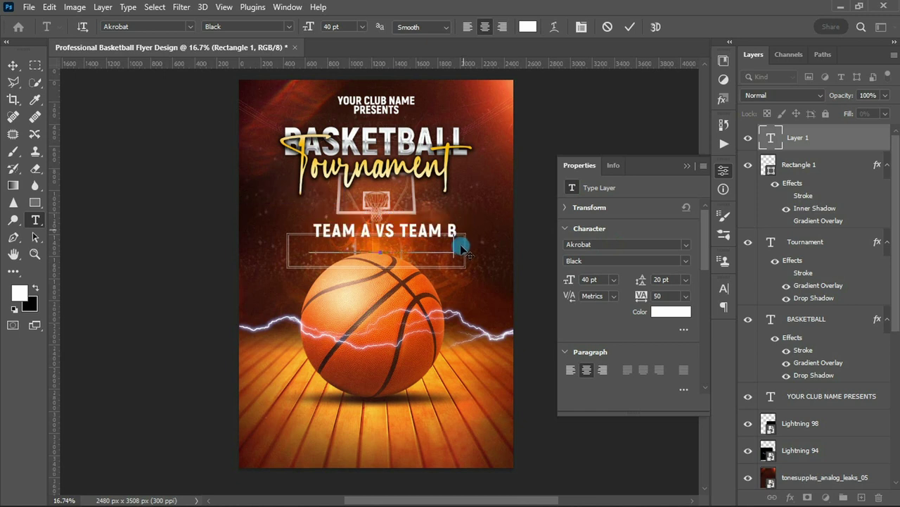
{"action": "left_click", "coordinate": [587, 280]}
{"action": "type", "text": "45"}
{"action": "key", "text": "Return"}
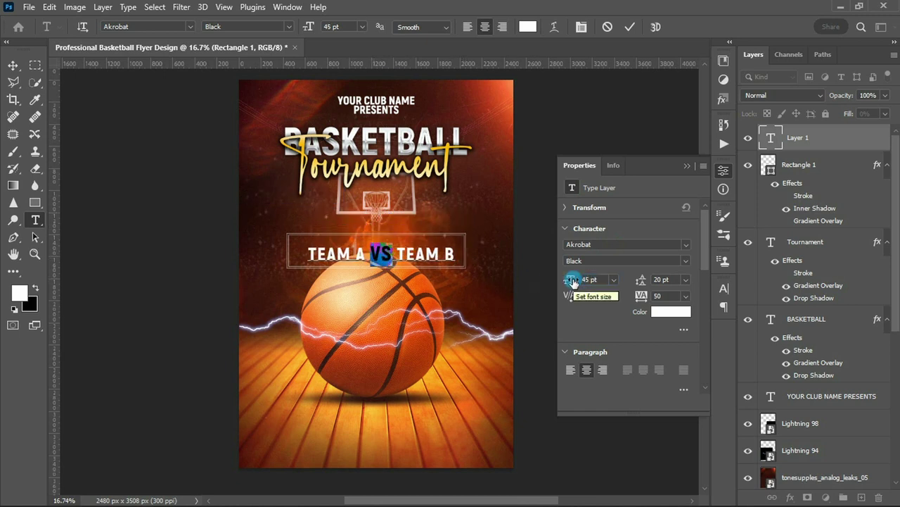
{"action": "left_click", "coordinate": [456, 252]}
{"action": "key", "text": "ctrl+Return"}
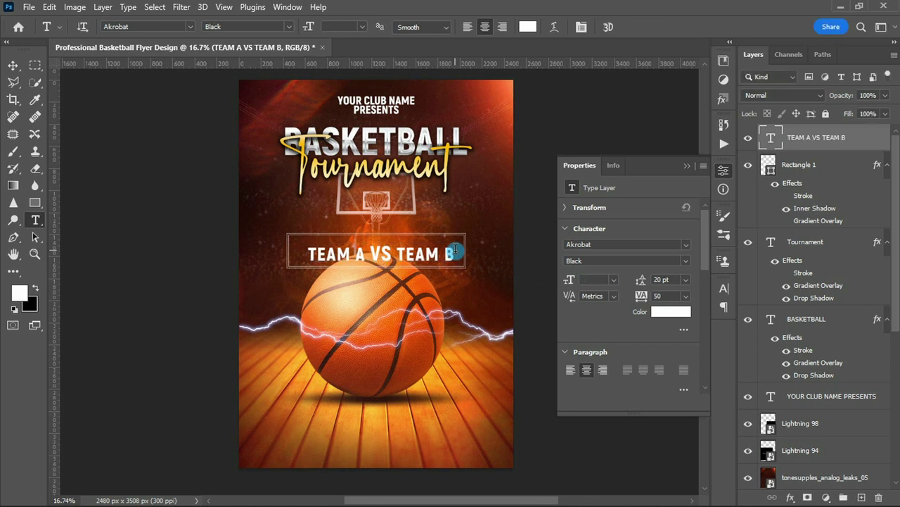
{"action": "key", "text": "v"}
{"action": "left_click", "coordinate": [769, 165], "text": "ctrl"}
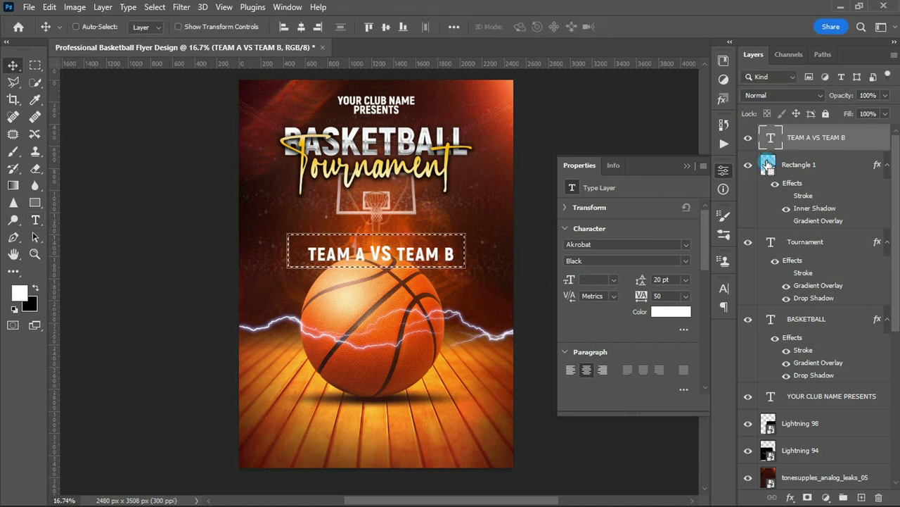
- Centre the TEAM A VS TEAM B text horizontally and vertically within Rectangle 1
{"action": "left_click", "coordinate": [301, 26]}
{"action": "left_click", "coordinate": [387, 28]}
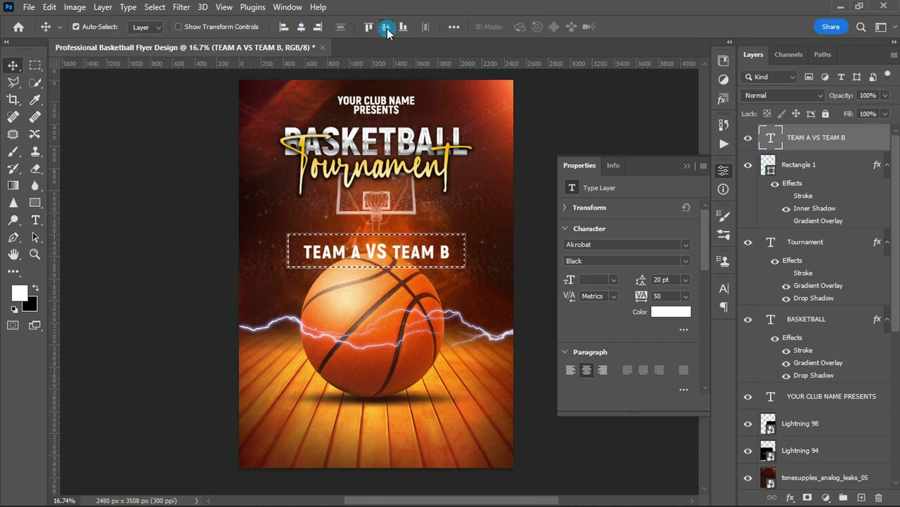
{"action": "key", "text": "ctrl+d"}
- Apply a saved style preset to the team text and lower its Pattern Overlay to 20% opacity
{"action": "left_click", "coordinate": [723, 101]}
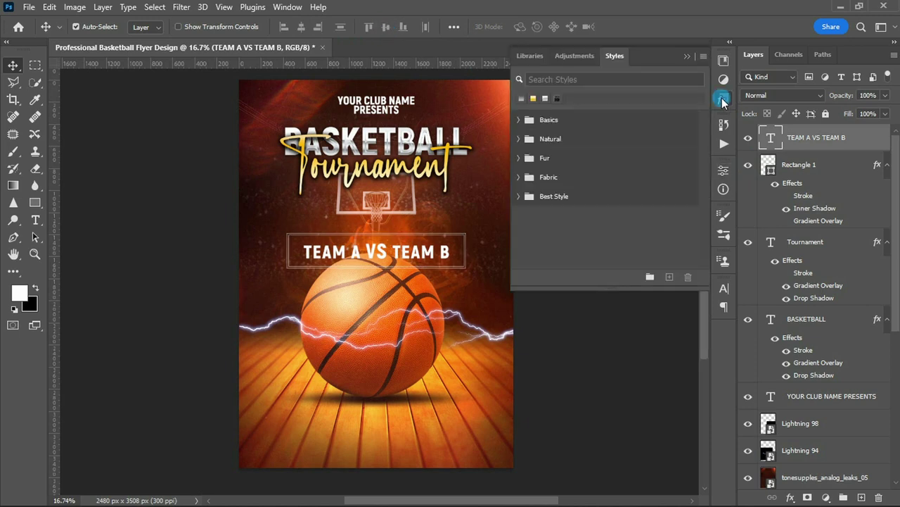
{"action": "left_click", "coordinate": [556, 98]}
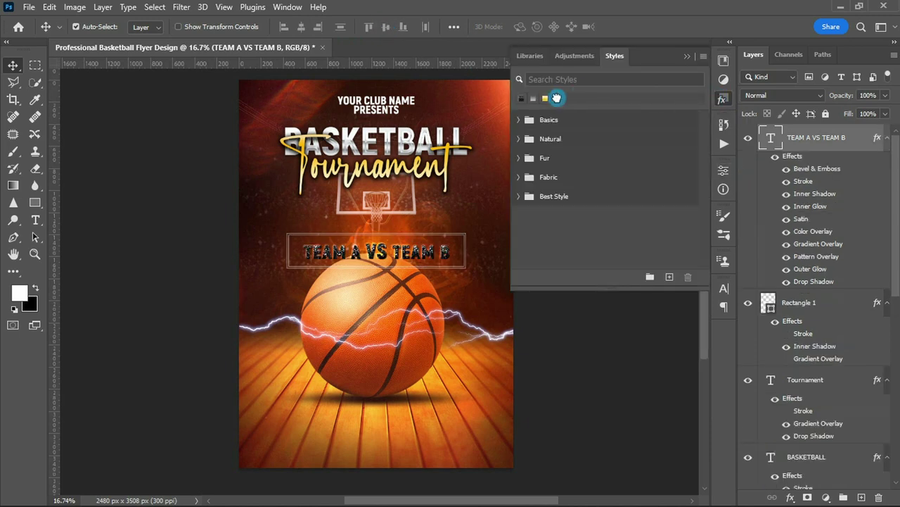
{"action": "double_click", "coordinate": [802, 258]}
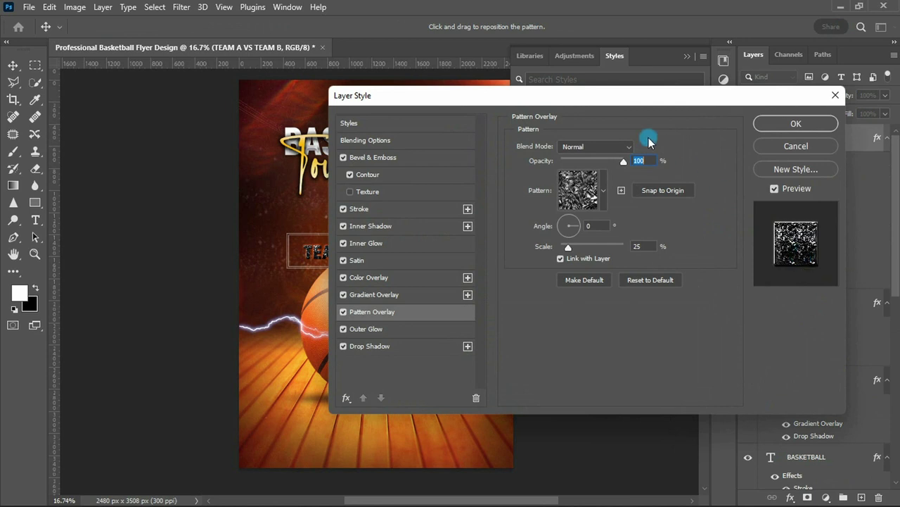
{"action": "left_click_drag", "start_coordinate": [601, 98], "coordinate": [721, 98]}
{"action": "left_click_drag", "start_coordinate": [736, 164], "coordinate": [695, 165]}
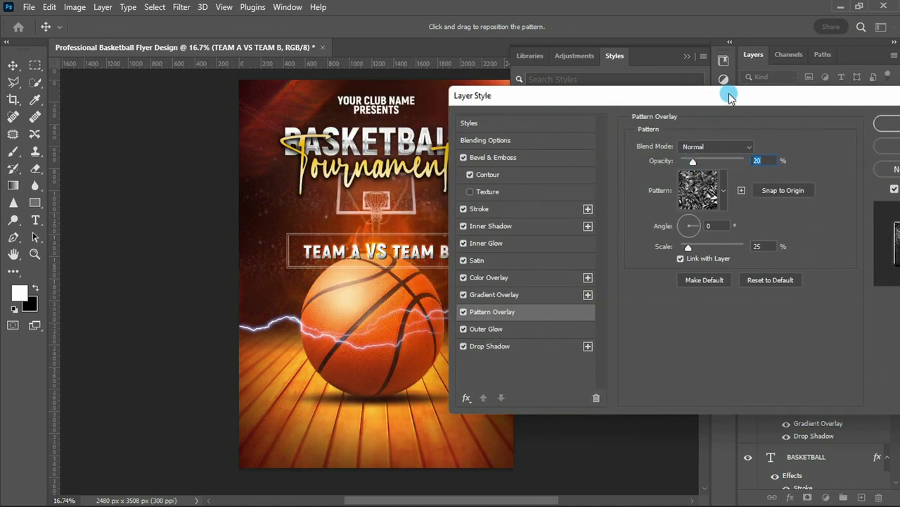
{"action": "left_click_drag", "start_coordinate": [729, 97], "coordinate": [648, 97]}
{"action": "left_click", "coordinate": [794, 127]}
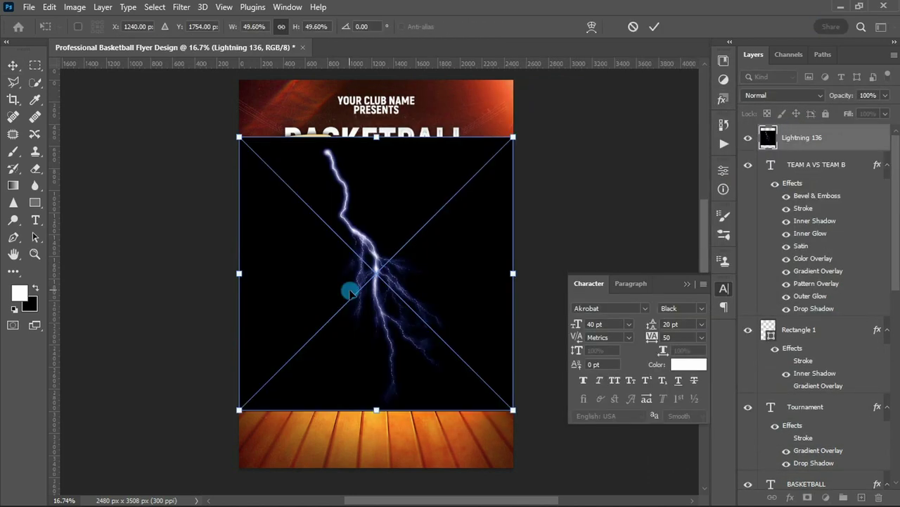
- Rotate Lightning 136 90° counter-clockwise, shrink and tilt it to about -44° at top-left, then set it to Screen
{"action": "right_click", "coordinate": [349, 291]}
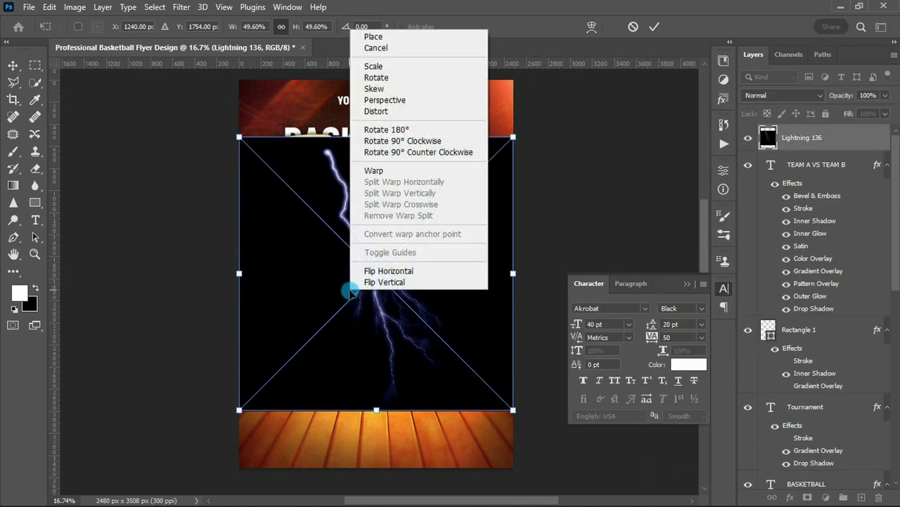
{"action": "left_click", "coordinate": [434, 149]}
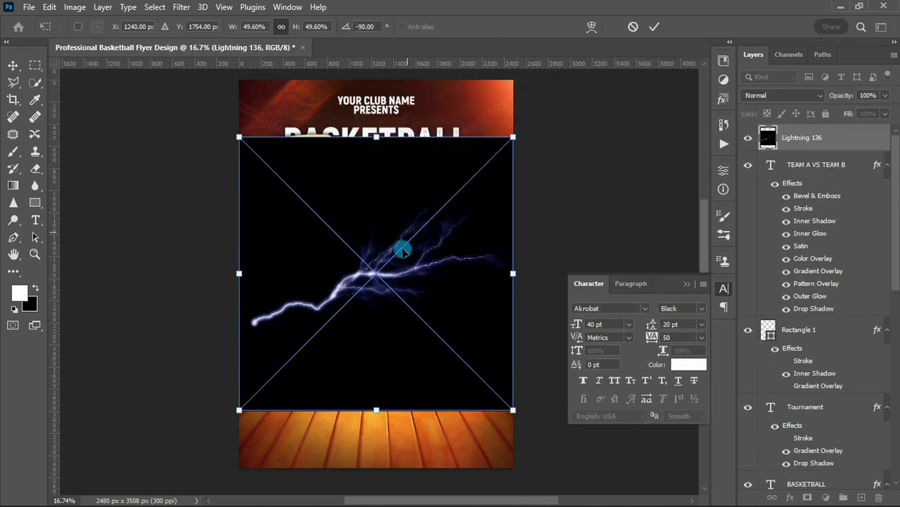
{"action": "mouse_move", "coordinate": [513, 273]}
{"action": "left_mouse_down"}
{"action": "mouse_move", "coordinate": [389, 296]}
{"action": "mouse_move", "coordinate": [426, 290]}
{"action": "left_mouse_up"}
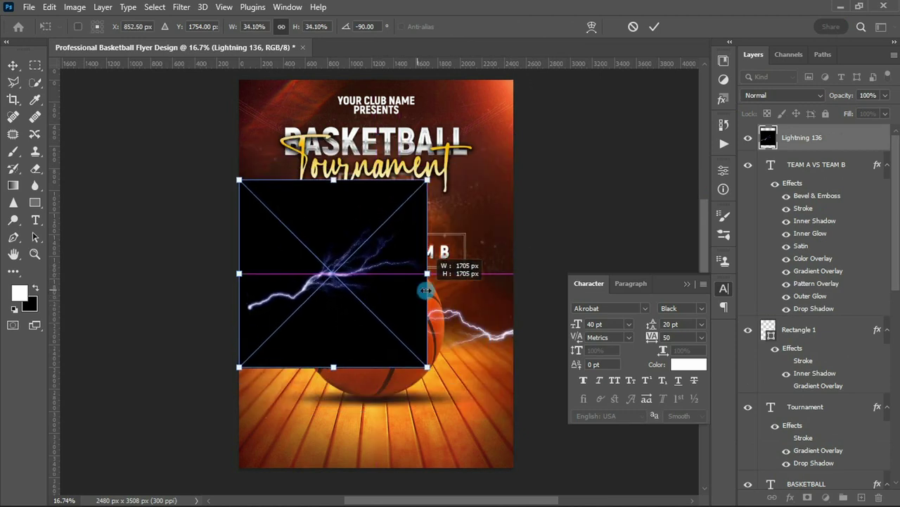
{"action": "mouse_move", "coordinate": [368, 281]}
{"action": "left_mouse_down"}
{"action": "mouse_move", "coordinate": [298, 137]}
{"action": "mouse_move", "coordinate": [300, 163]}
{"action": "left_mouse_up"}
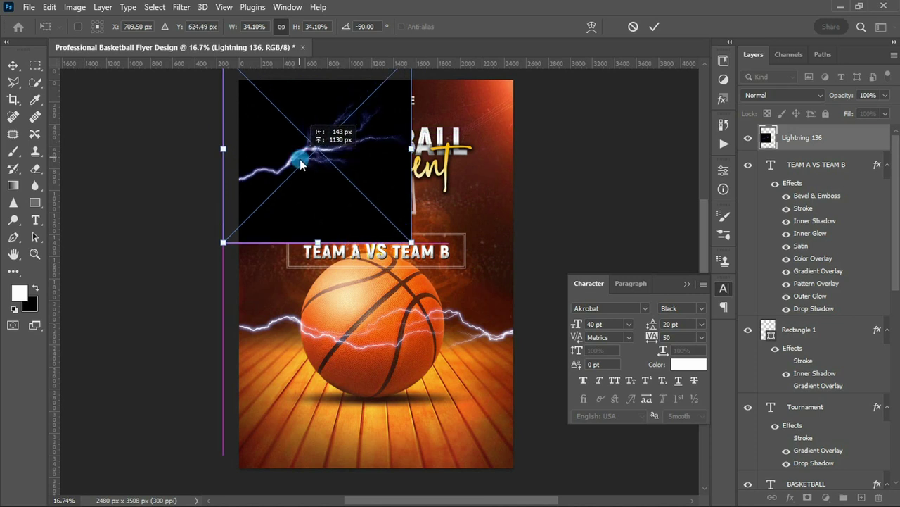
{"action": "mouse_move", "coordinate": [429, 351]}
{"action": "left_mouse_down"}
{"action": "mouse_move", "coordinate": [373, 392]}
{"action": "mouse_move", "coordinate": [357, 291]}
{"action": "left_mouse_up"}
{"action": "mouse_move", "coordinate": [348, 201]}
{"action": "left_mouse_down"}
{"action": "mouse_move", "coordinate": [403, 214]}
{"action": "mouse_move", "coordinate": [349, 201]}
{"action": "left_mouse_up"}
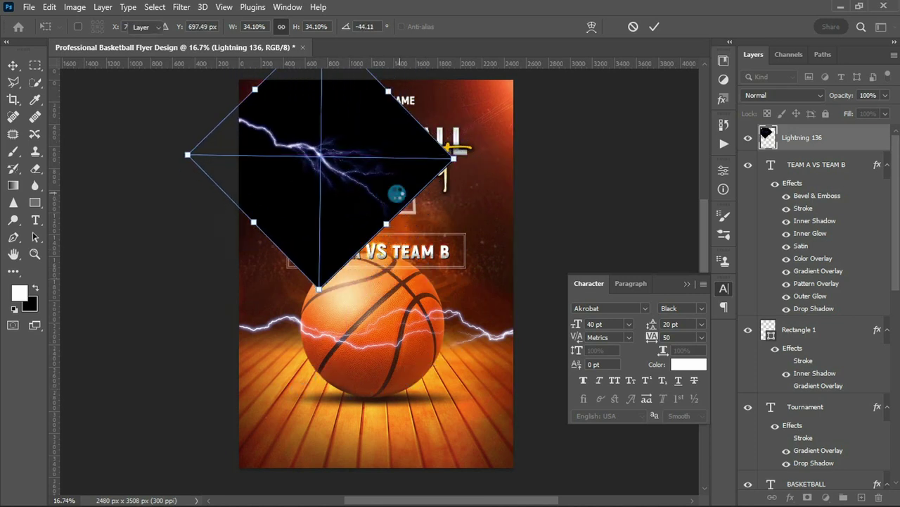
{"action": "key", "text": "Return"}
{"action": "left_click", "coordinate": [766, 95]}
{"action": "key", "text": "Down"}
{"action": "key", "text": "Down"}
{"action": "key", "text": "Down"}
{"action": "key", "text": "Down"}
{"action": "key", "text": "Down"}
{"action": "key", "text": "Down"}
{"action": "key", "text": "Down"}
{"action": "key", "text": "Down"}
{"action": "key", "text": "Return"}
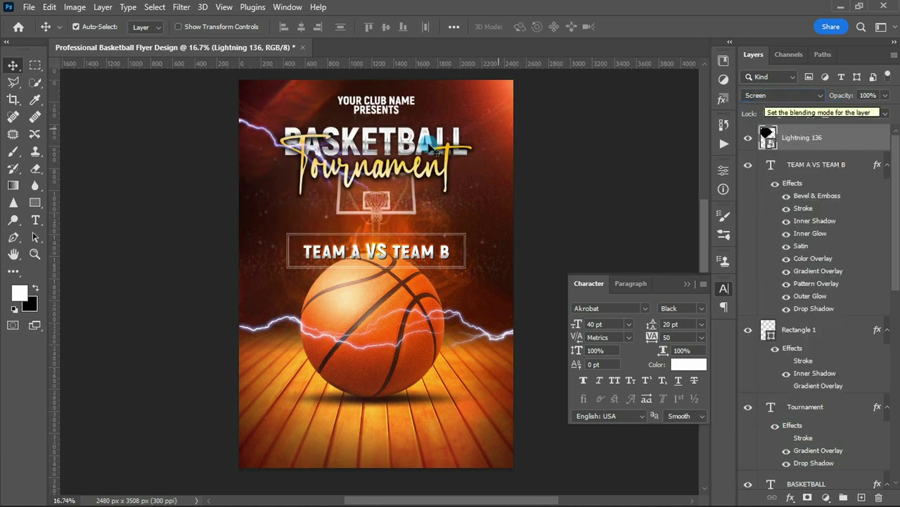
- Resize Lightning 136 to about 42% and angle it near -35° across the headline
{"action": "key", "text": "ctrl+t"}
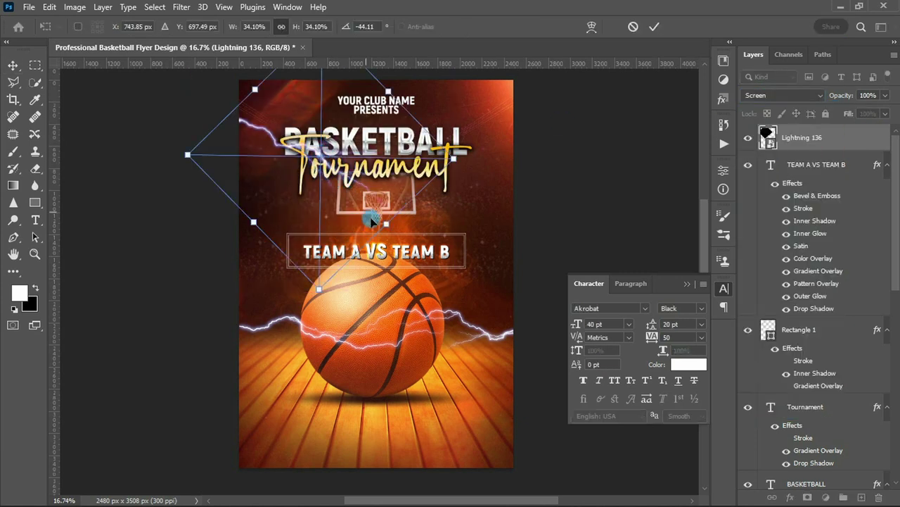
{"action": "left_click_drag", "start_coordinate": [386, 224], "coordinate": [422, 260]}
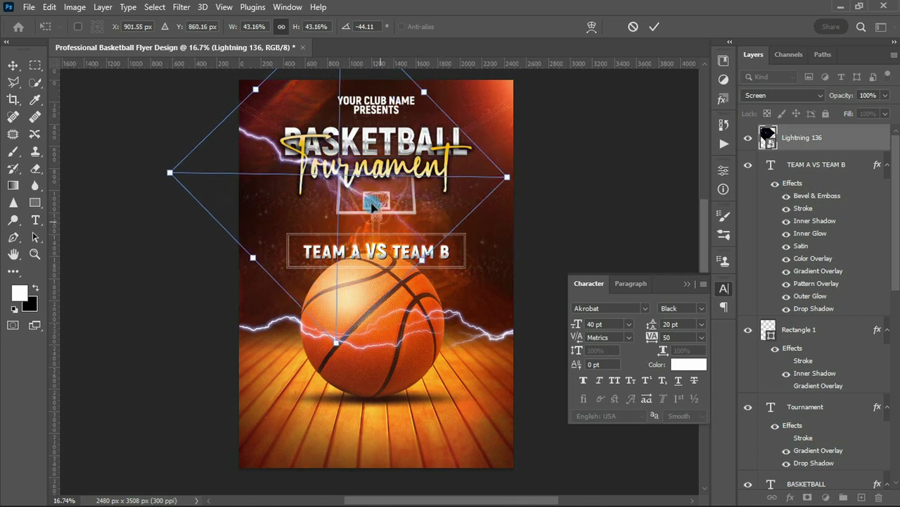
{"action": "left_click_drag", "start_coordinate": [292, 167], "coordinate": [280, 171]}
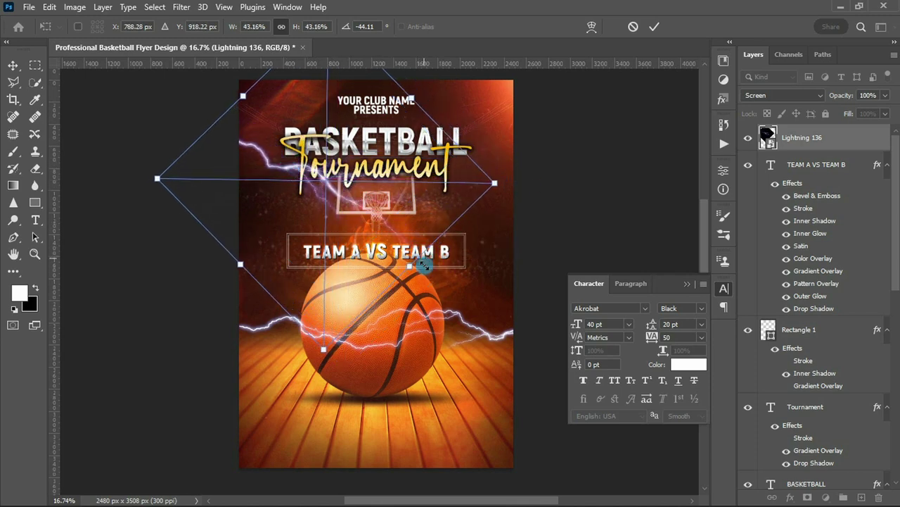
{"action": "left_click_drag", "start_coordinate": [411, 262], "coordinate": [404, 261]}
{"action": "left_click_drag", "start_coordinate": [497, 185], "coordinate": [502, 211]}
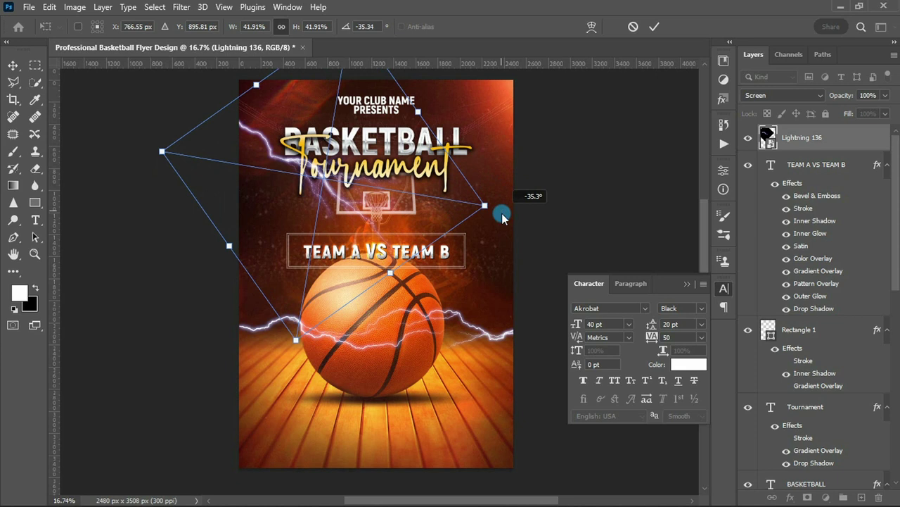
{"action": "left_click_drag", "start_coordinate": [333, 200], "coordinate": [328, 204]}
{"action": "left_click_drag", "start_coordinate": [493, 223], "coordinate": [495, 229]}
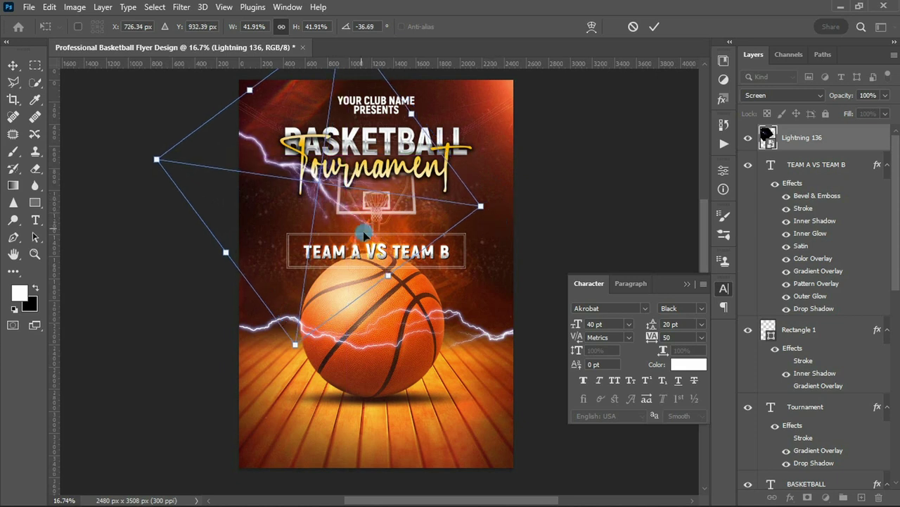
{"action": "left_click_drag", "start_coordinate": [356, 195], "coordinate": [359, 199]}
{"action": "key", "text": "Return"}
- Paste Lightning 168, rotate it 90° clockwise, move it up to the headline and set it to Screen
{"action": "key", "text": "ctrl+v"}
{"action": "right_click", "coordinate": [399, 291]}
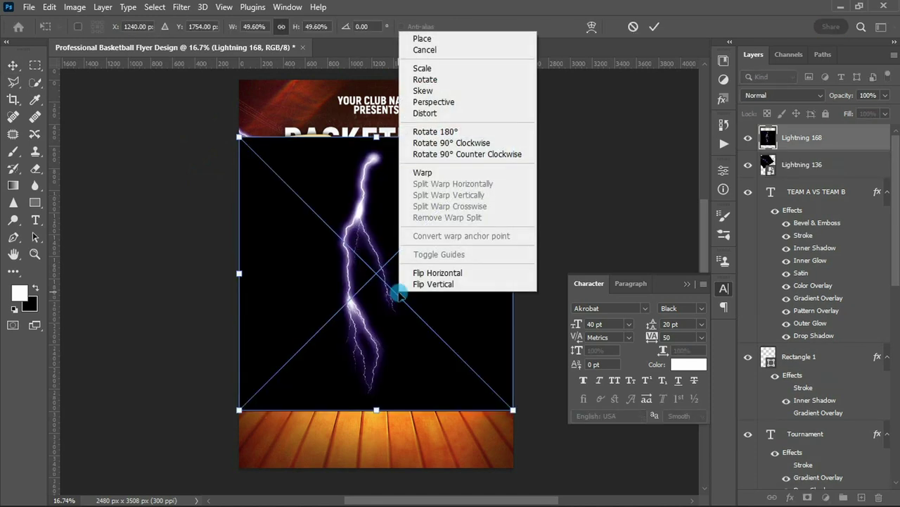
{"action": "left_click", "coordinate": [450, 143]}
{"action": "left_click_drag", "start_coordinate": [440, 253], "coordinate": [454, 138]}
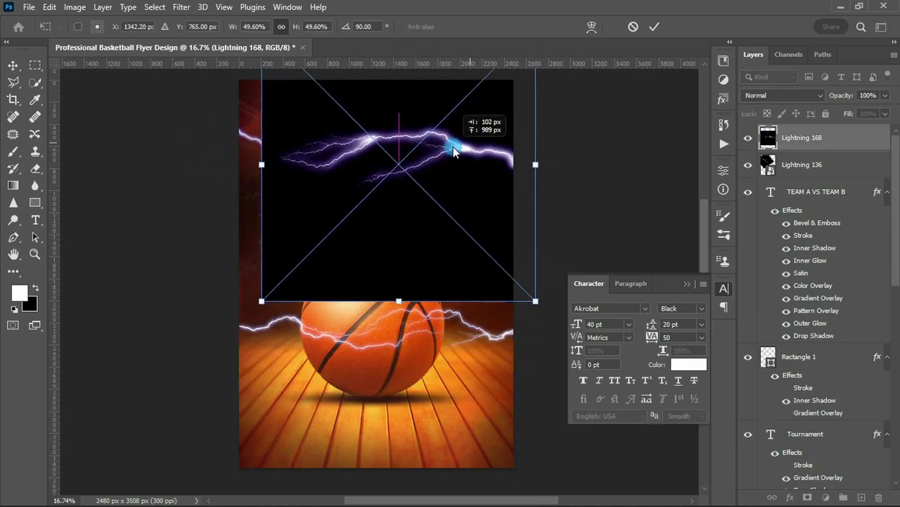
{"action": "left_click_drag", "start_coordinate": [497, 165], "coordinate": [498, 168]}
{"action": "key", "text": "Return"}
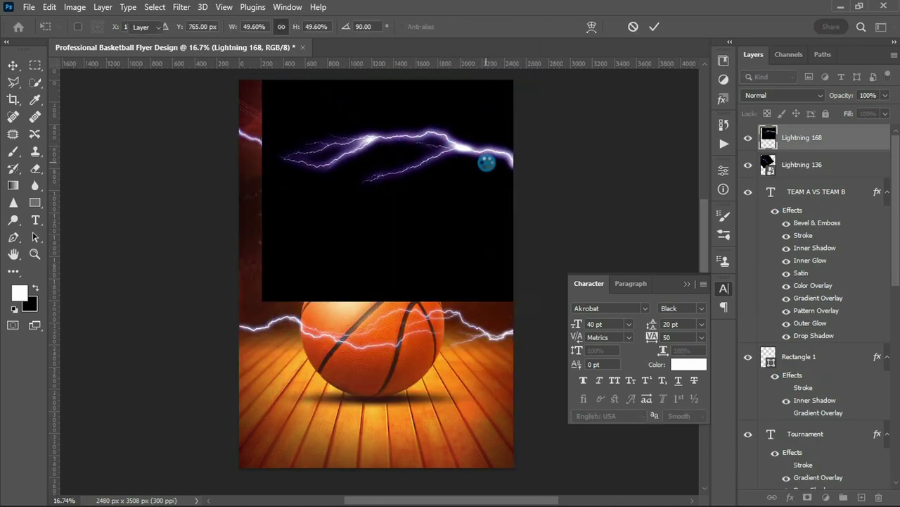
{"action": "left_click", "coordinate": [765, 96]}
{"action": "left_click", "coordinate": [763, 208]}
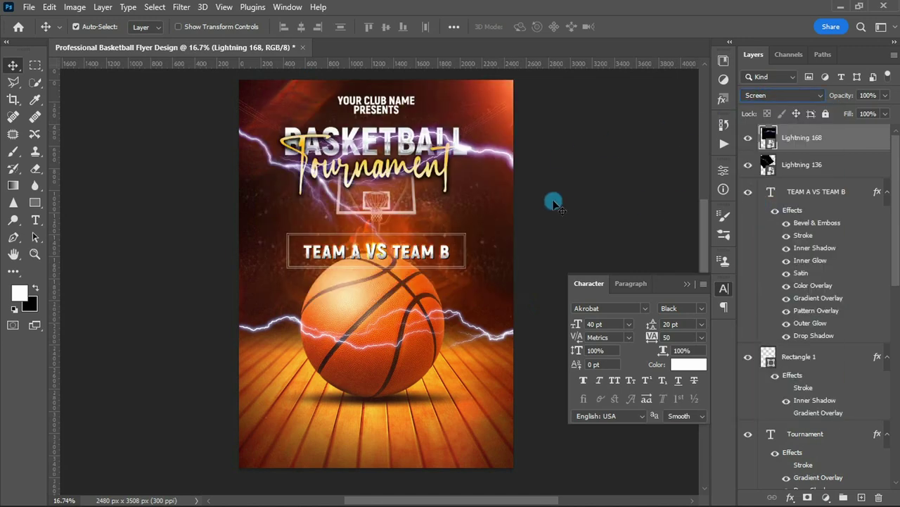
- Rotate the second lightning to about 58° and shrink it to about 45%
{"action": "key", "text": "ctrl+t"}
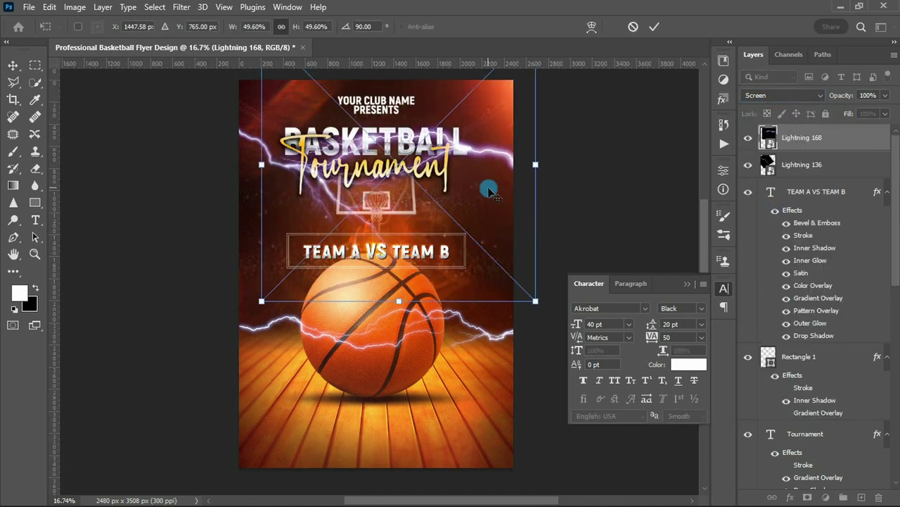
{"action": "left_click_drag", "start_coordinate": [547, 295], "coordinate": [493, 225]}
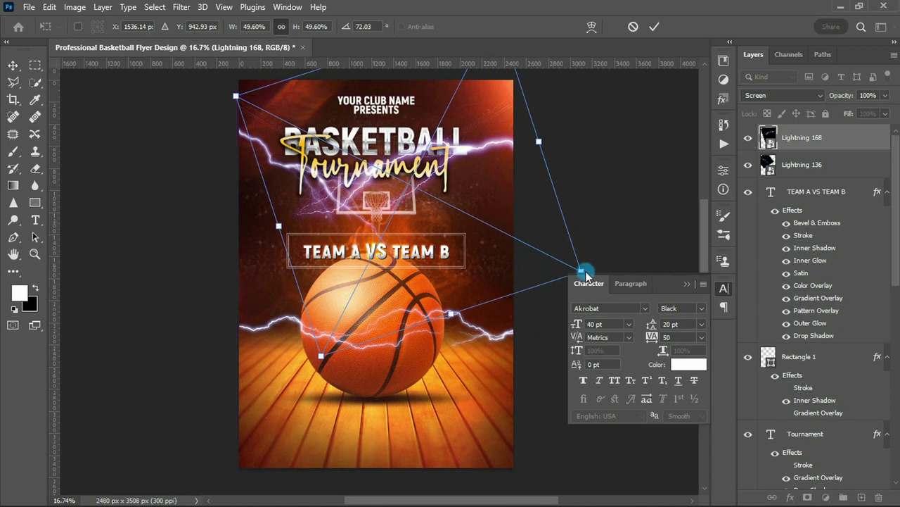
{"action": "left_click", "coordinate": [688, 283]}
{"action": "mouse_move", "coordinate": [584, 274]}
{"action": "left_mouse_down"}
{"action": "mouse_move", "coordinate": [569, 271]}
{"action": "mouse_move", "coordinate": [507, 204]}
{"action": "left_mouse_up"}
{"action": "mouse_move", "coordinate": [630, 261]}
{"action": "left_mouse_down"}
{"action": "mouse_move", "coordinate": [647, 239]}
{"action": "mouse_move", "coordinate": [512, 227]}
{"action": "left_mouse_up"}
{"action": "left_click_drag", "start_coordinate": [342, 279], "coordinate": [355, 276]}
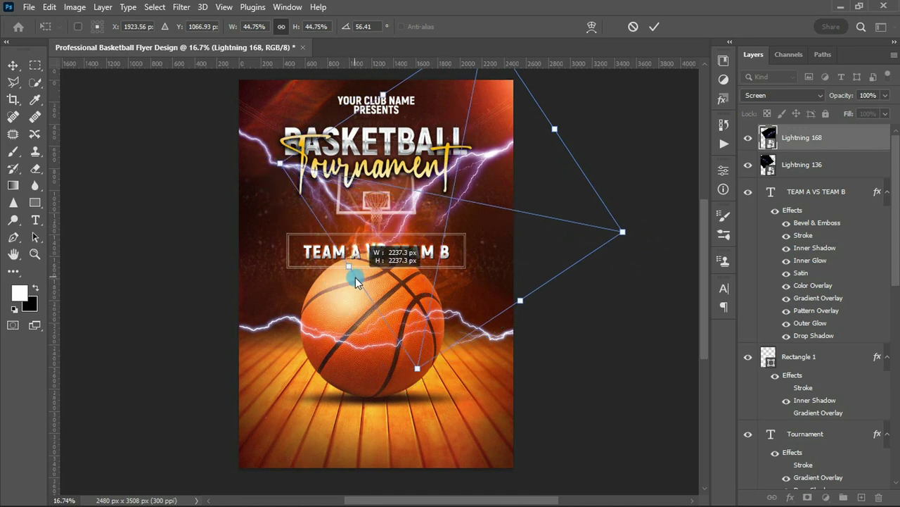
- Flip the second lightning vertically and angle it up-left across the headline at about 47% size
{"action": "right_click", "coordinate": [475, 204]}
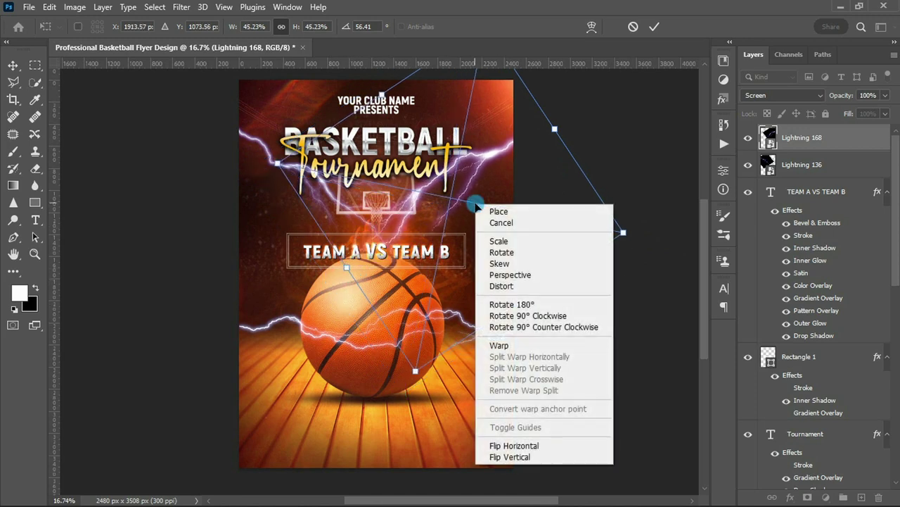
{"action": "left_click", "coordinate": [505, 457]}
{"action": "mouse_move", "coordinate": [584, 275]}
{"action": "left_mouse_down"}
{"action": "mouse_move", "coordinate": [603, 138]}
{"action": "mouse_move", "coordinate": [520, 164]}
{"action": "mouse_move", "coordinate": [514, 153]}
{"action": "mouse_move", "coordinate": [518, 167]}
{"action": "left_mouse_up"}
{"action": "mouse_move", "coordinate": [609, 216]}
{"action": "left_mouse_down"}
{"action": "mouse_move", "coordinate": [612, 226]}
{"action": "mouse_move", "coordinate": [559, 212]}
{"action": "mouse_move", "coordinate": [589, 215]}
{"action": "left_mouse_up"}
{"action": "mouse_move", "coordinate": [532, 105]}
{"action": "left_mouse_down"}
{"action": "mouse_move", "coordinate": [543, 105]}
{"action": "mouse_move", "coordinate": [540, 117]}
{"action": "left_mouse_up"}
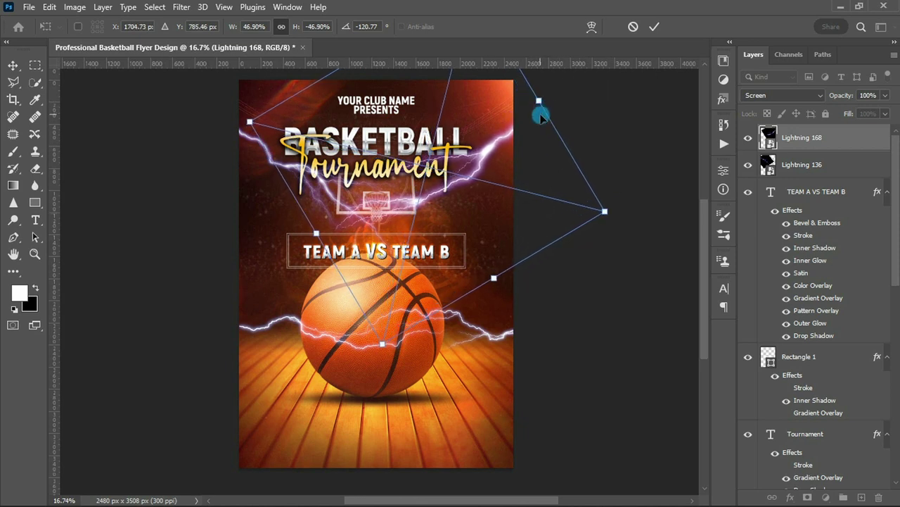
{"action": "left_click_drag", "start_coordinate": [488, 249], "coordinate": [489, 251]}
{"action": "key", "text": "Return"}
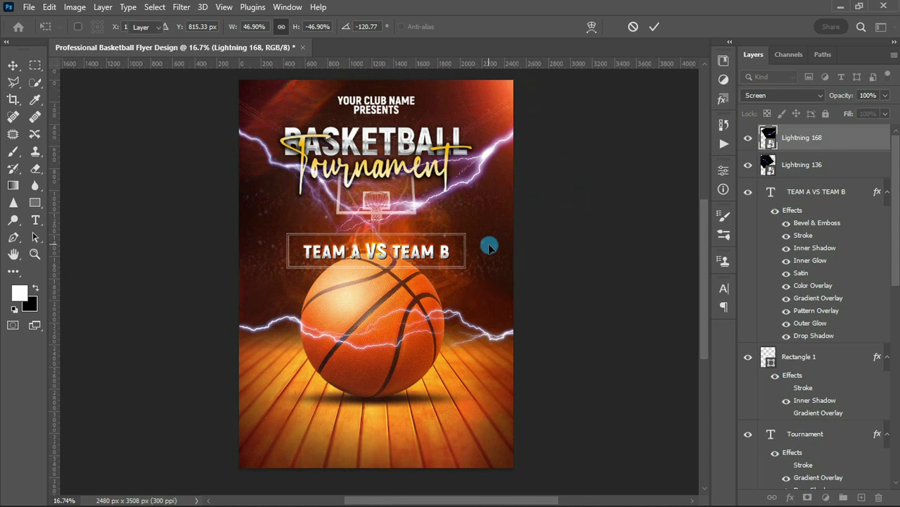
- Add a layer mask to Lightning 136 and brush black to hide the bolt around the hoop
{"action": "left_click", "coordinate": [784, 171]}
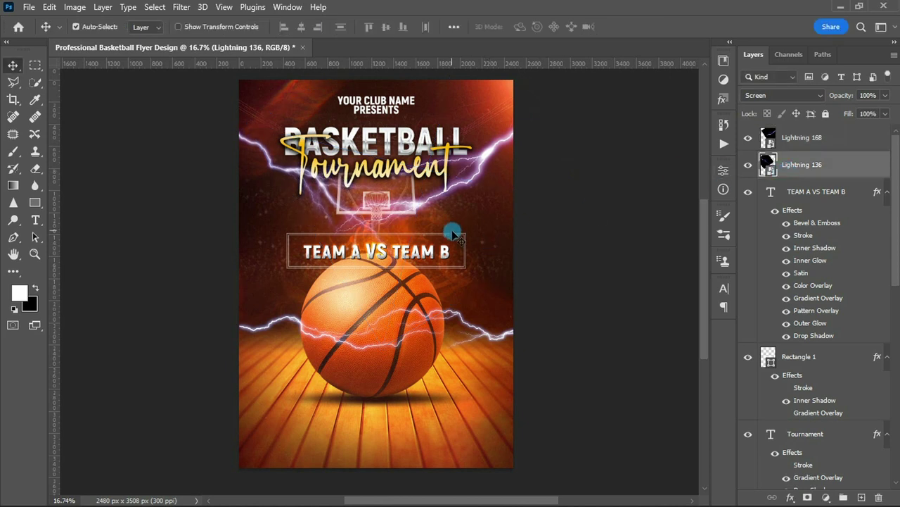
{"action": "left_click", "coordinate": [808, 498]}
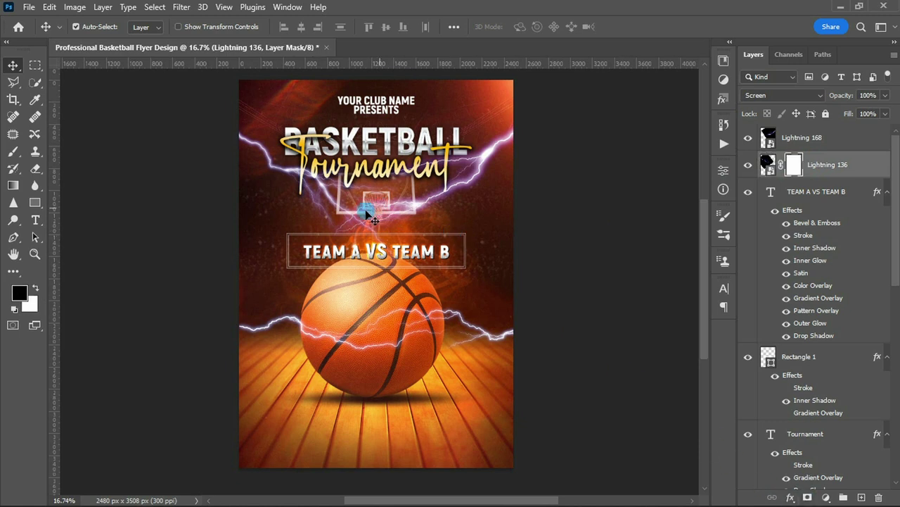
{"action": "key", "text": "b"}
{"action": "left_click_drag", "start_coordinate": [378, 214], "coordinate": [359, 222]}
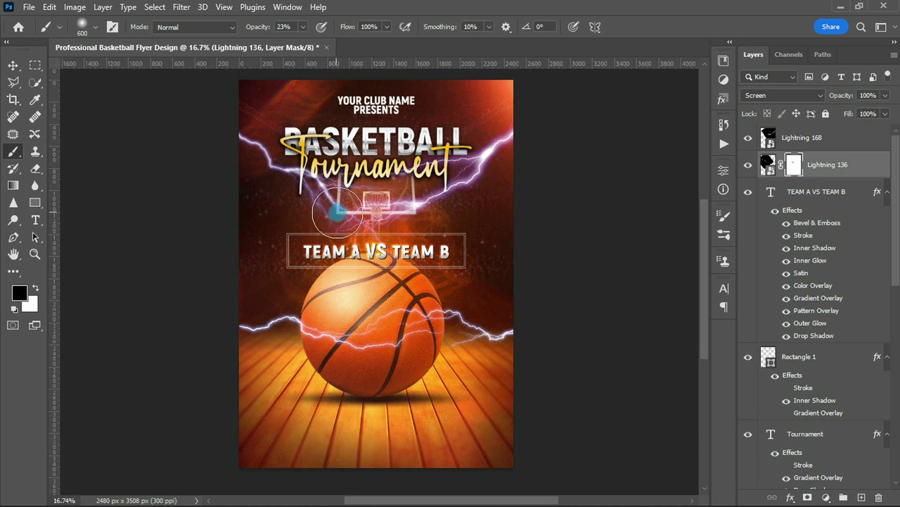
{"action": "left_click_drag", "start_coordinate": [337, 211], "coordinate": [408, 220]}
{"action": "key", "text": "bracketright"}
{"action": "key", "text": "bracketright"}
{"action": "key", "text": "bracketright"}
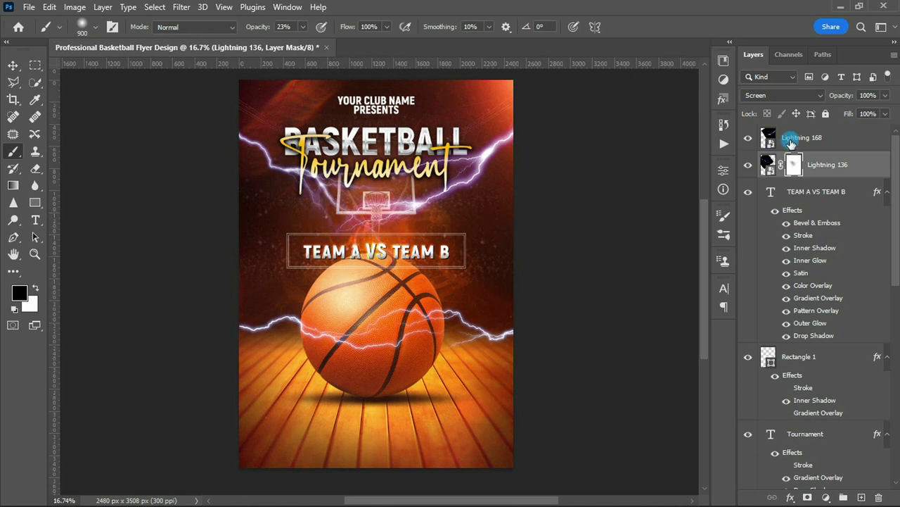
- Copy the mask onto Lightning 168 and paint it out around the hoop with varying brush sizes
{"action": "left_click_drag", "start_coordinate": [790, 165], "coordinate": [794, 138]}
{"action": "left_click", "coordinate": [794, 138]}
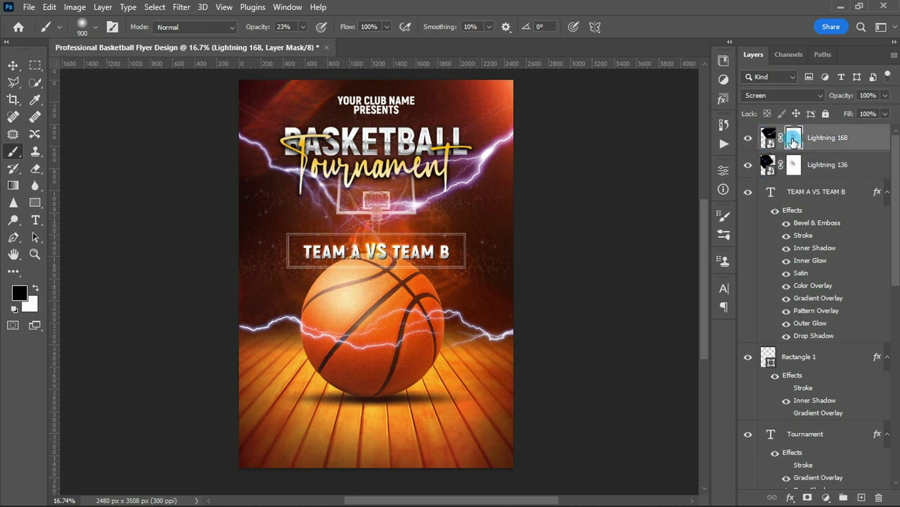
{"action": "mouse_move", "coordinate": [368, 219]}
{"action": "left_mouse_down"}
{"action": "mouse_move", "coordinate": [345, 211]}
{"action": "mouse_move", "coordinate": [382, 216]}
{"action": "left_mouse_up"}
{"action": "key", "text": "x"}
{"action": "key", "text": "x"}
{"action": "key", "text": "bracketleft"}
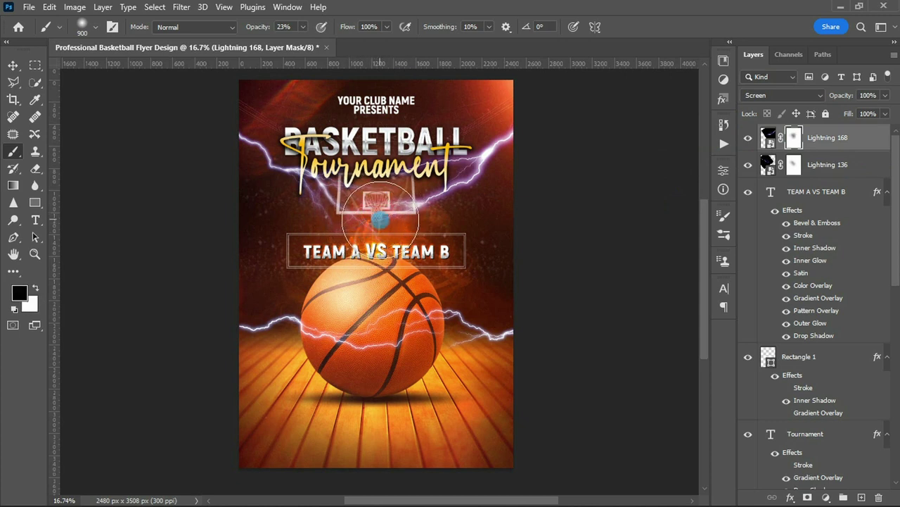
{"action": "key", "text": "bracketleft"}
{"action": "key", "text": "bracketleft"}
{"action": "key", "text": "bracketleft"}
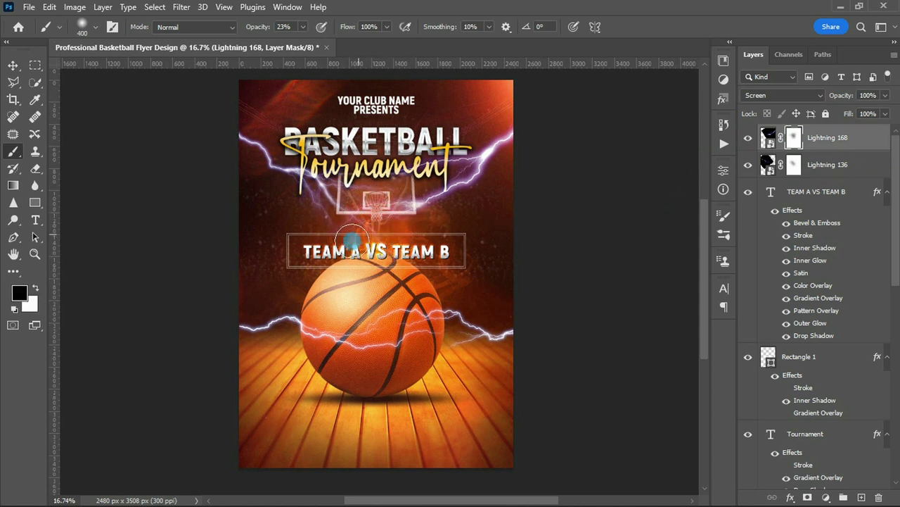
{"action": "key", "text": "x"}
{"action": "key", "text": "bracketleft"}
{"action": "key", "text": "bracketleft"}
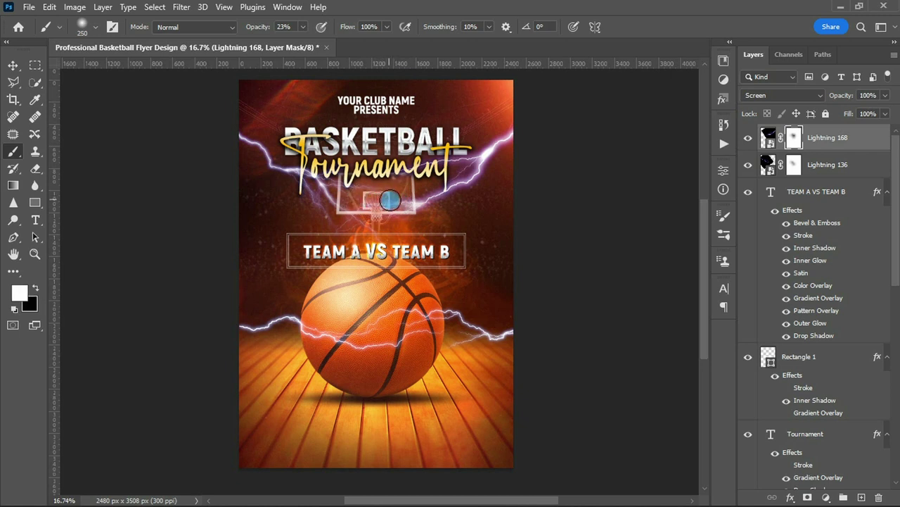
{"action": "key", "text": "x"}
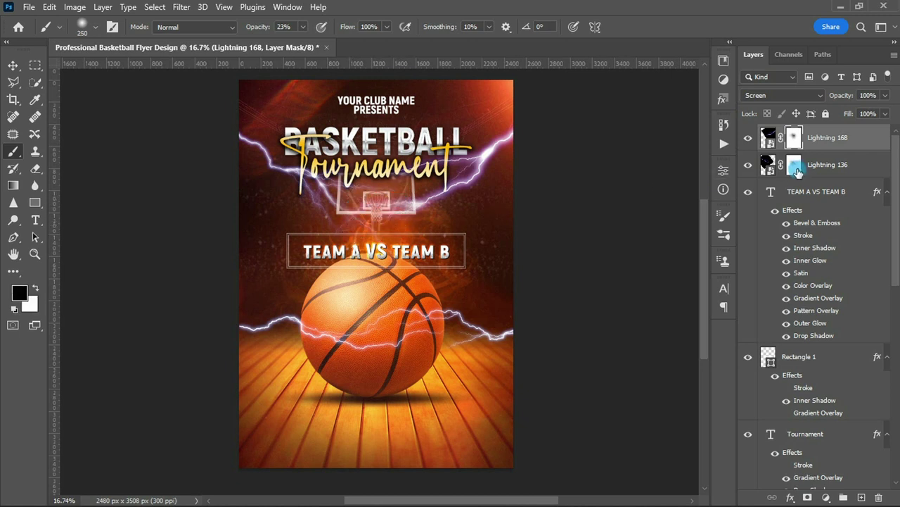
- Re-copy Lightning 136's mask onto Lightning 168, then select the TEAM text and rectangle layers
{"action": "left_click", "coordinate": [793, 165]}
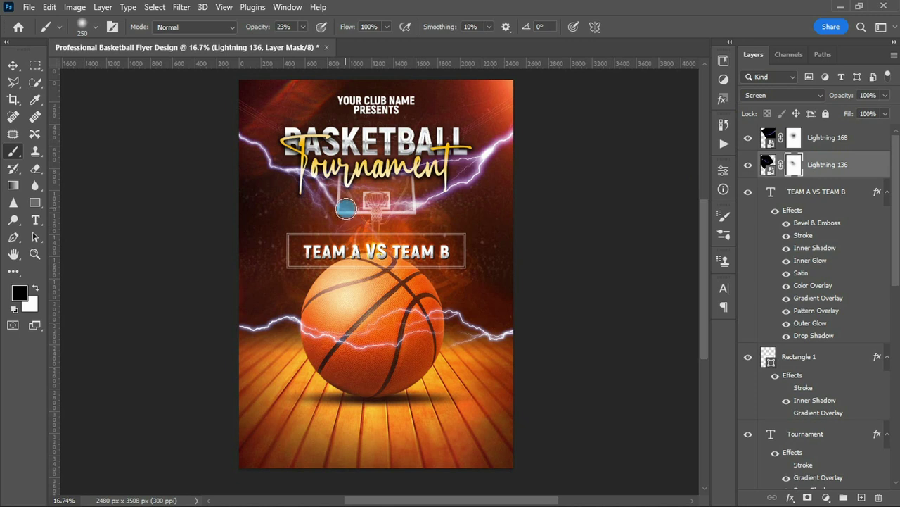
{"action": "key", "text": "x"}
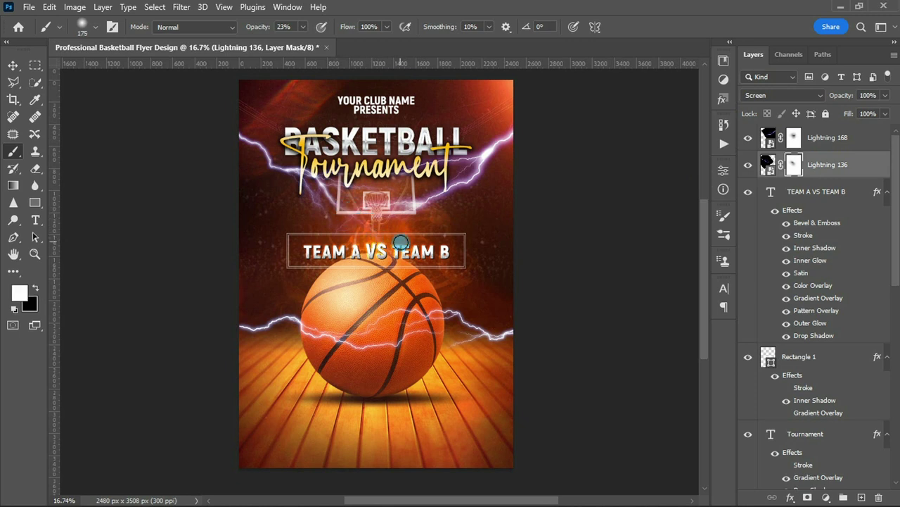
{"action": "left_click_drag", "start_coordinate": [793, 164], "coordinate": [789, 141]}
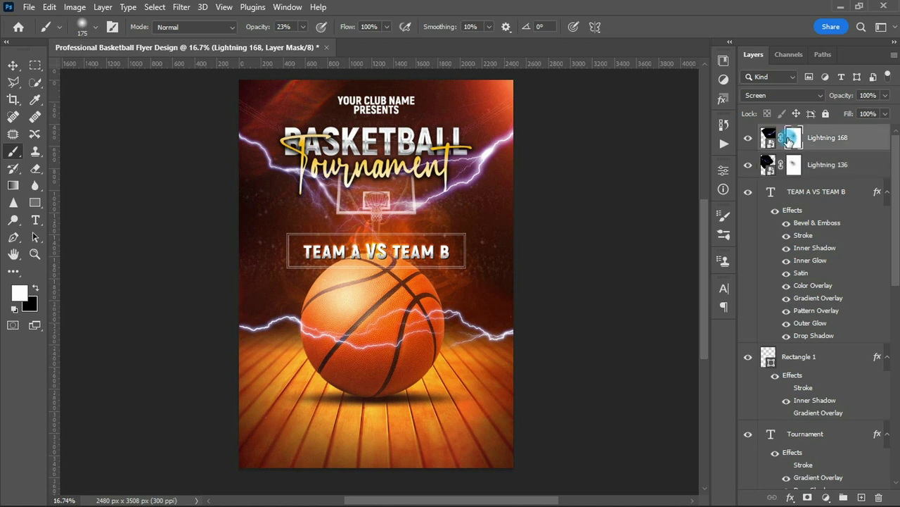
{"action": "key", "text": "x"}
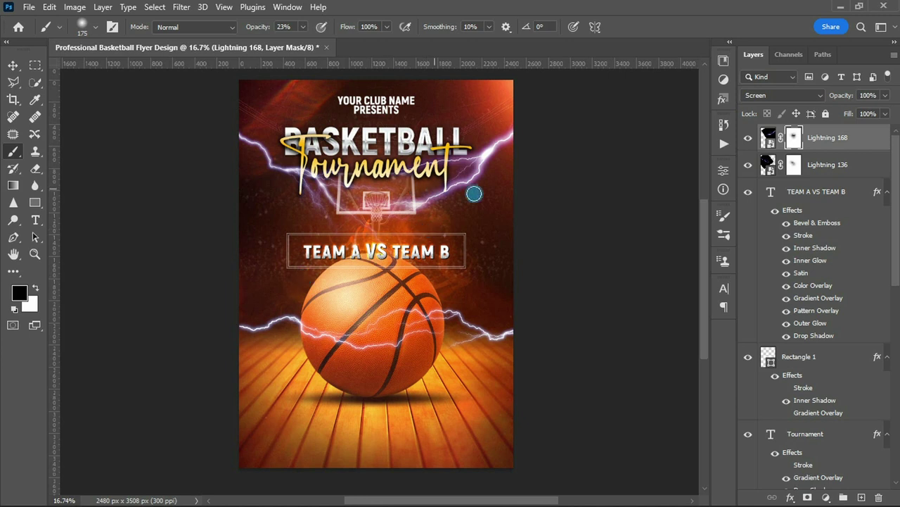
{"action": "left_click", "coordinate": [811, 194]}
{"action": "left_click", "coordinate": [814, 356]}
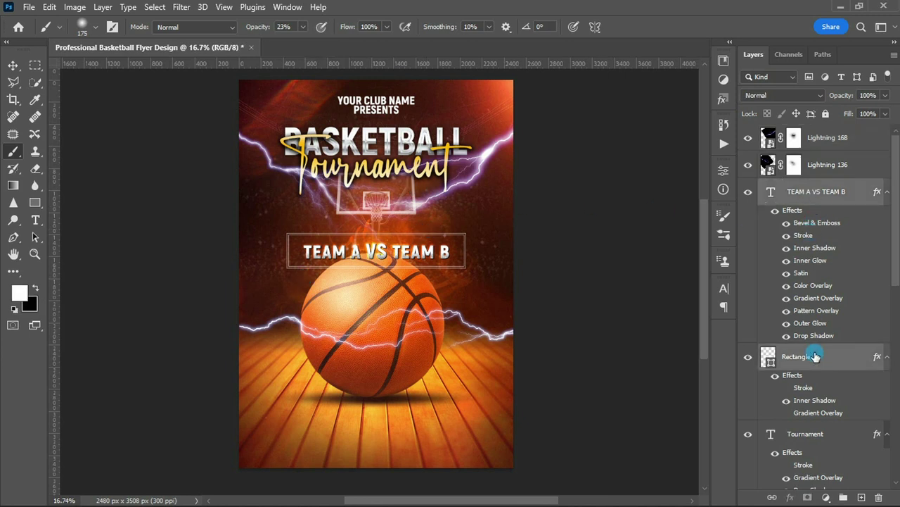
- Move the TEAM A VS TEAM B text and frame slightly higher
{"action": "left_click", "coordinate": [887, 197]}
{"action": "key", "text": "v"}
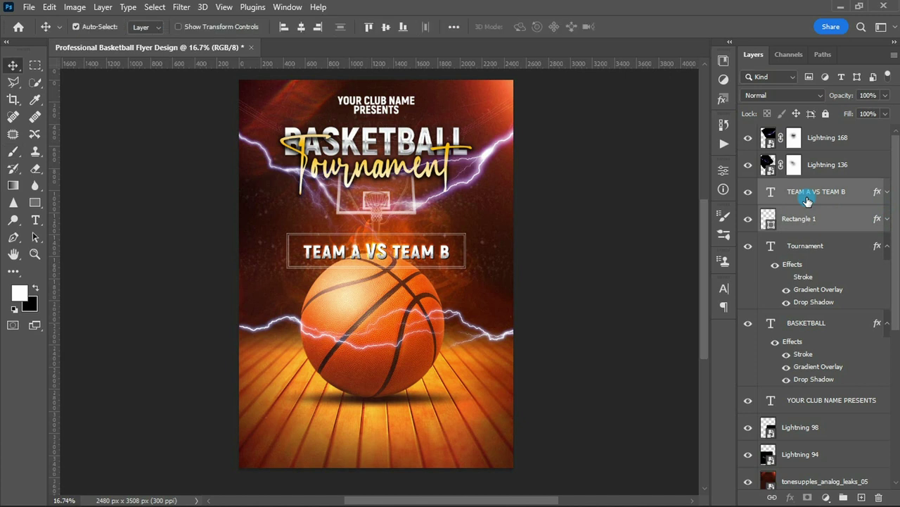
{"action": "key", "text": "ctrl+t"}
{"action": "left_click_drag", "start_coordinate": [375, 255], "coordinate": [386, 252]}
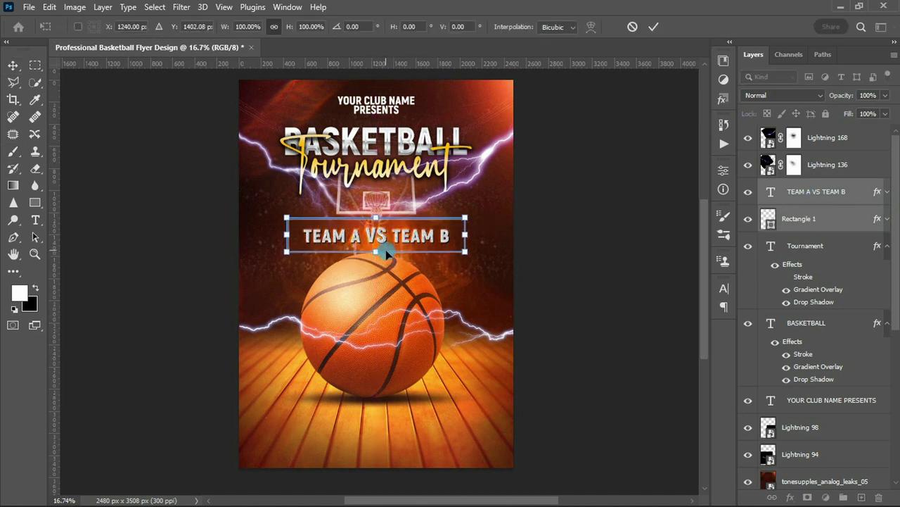
{"action": "key", "text": "Return"}
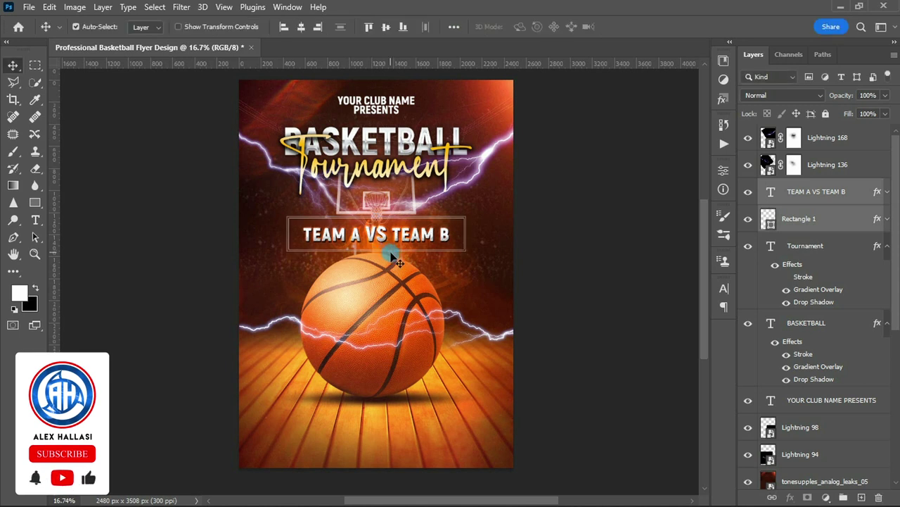
- Edit the matchup text to add extra spaces around VS
{"action": "left_click", "coordinate": [816, 191]}
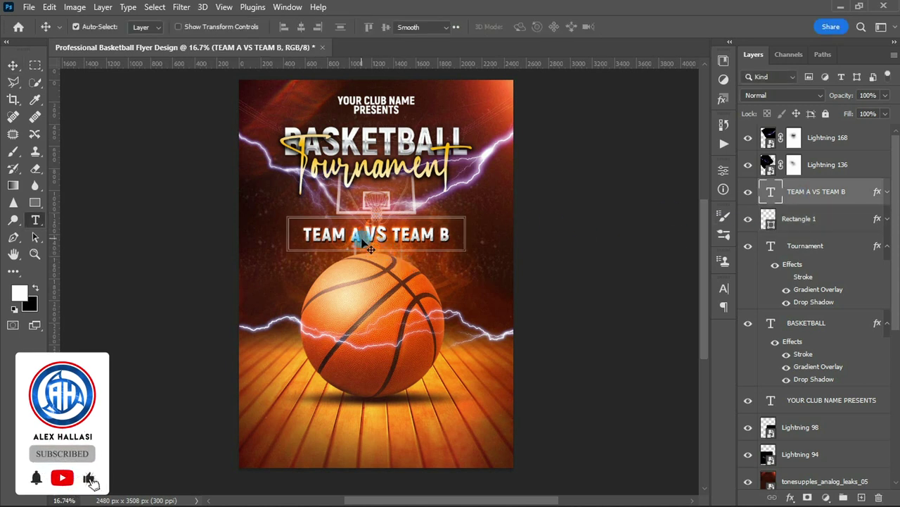
{"action": "key", "text": "t"}
{"action": "left_click", "coordinate": [360, 236]}
{"action": "left_click", "coordinate": [389, 238]}
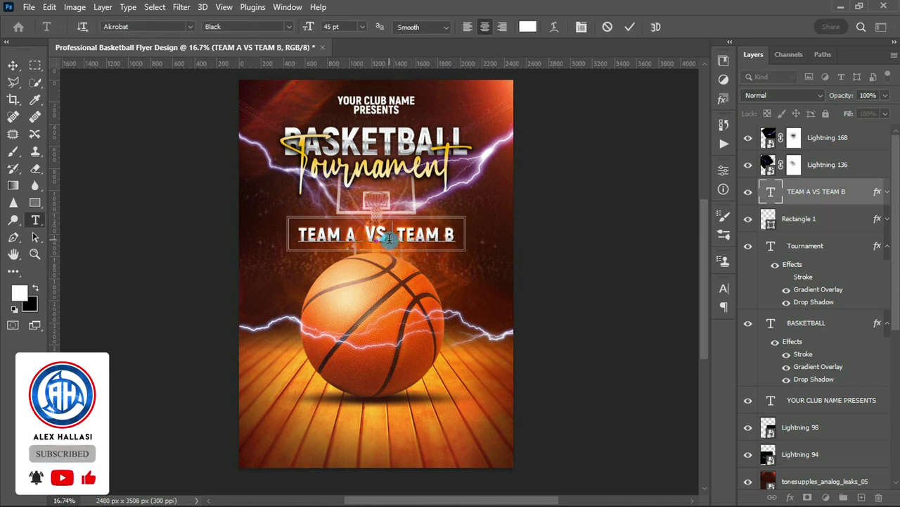
{"action": "key", "text": "ctrl+Return"}
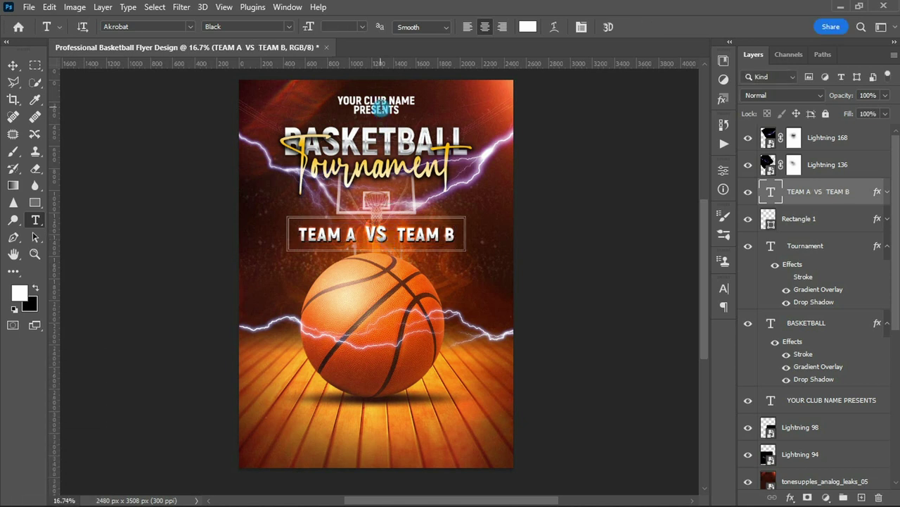
- Nudge the YOUR CLUB NAME PRESENTS line up slightly
{"action": "key", "text": "v"}
{"action": "left_click", "coordinate": [387, 112]}
{"action": "left_click", "coordinate": [801, 410]}
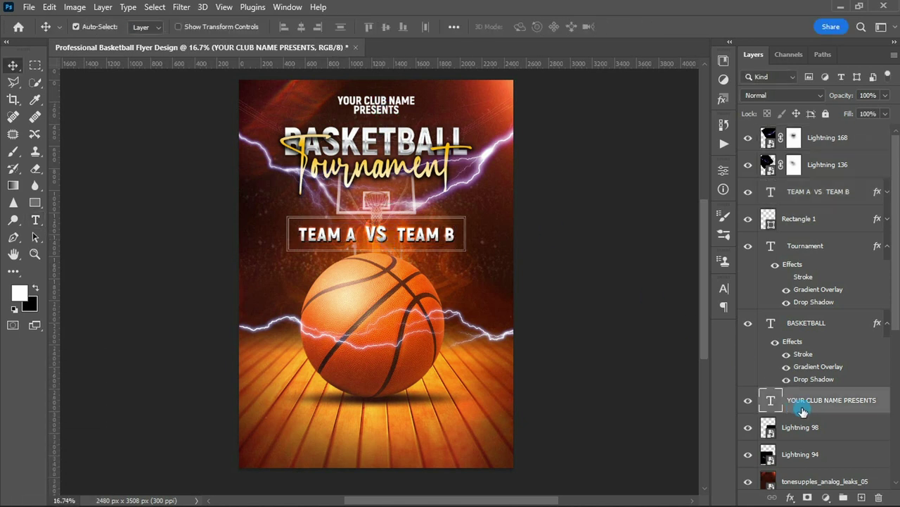
{"action": "key", "text": "shift+Up"}
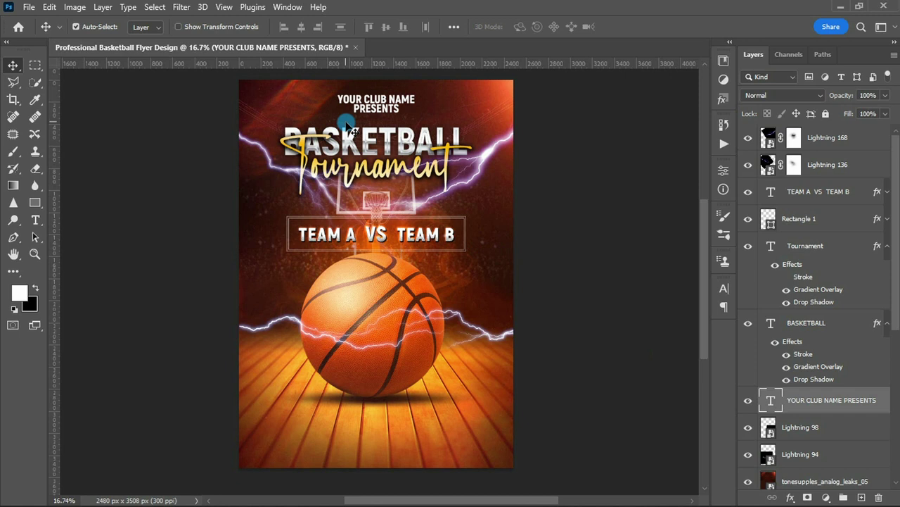
{"action": "left_click", "coordinate": [814, 138]}
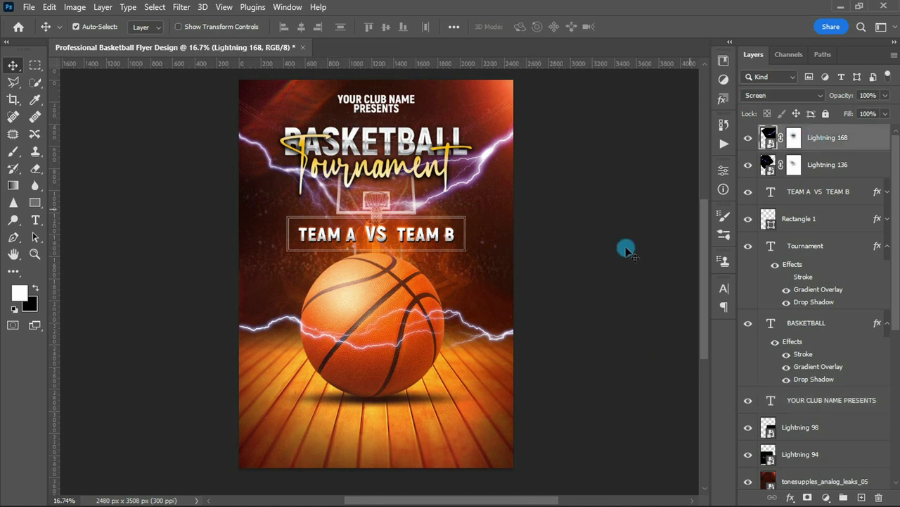
- Type 'SAT JANUARY 7TH' at 50 pt with tracking 50 and centre it under the basketball
{"action": "key", "text": "t"}
{"action": "left_click", "coordinate": [321, 404]}
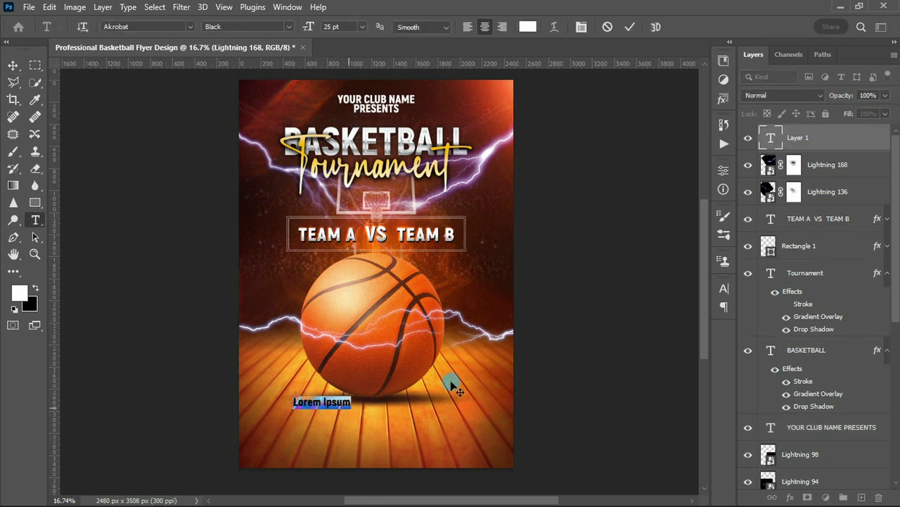
{"action": "left_click", "coordinate": [723, 288]}
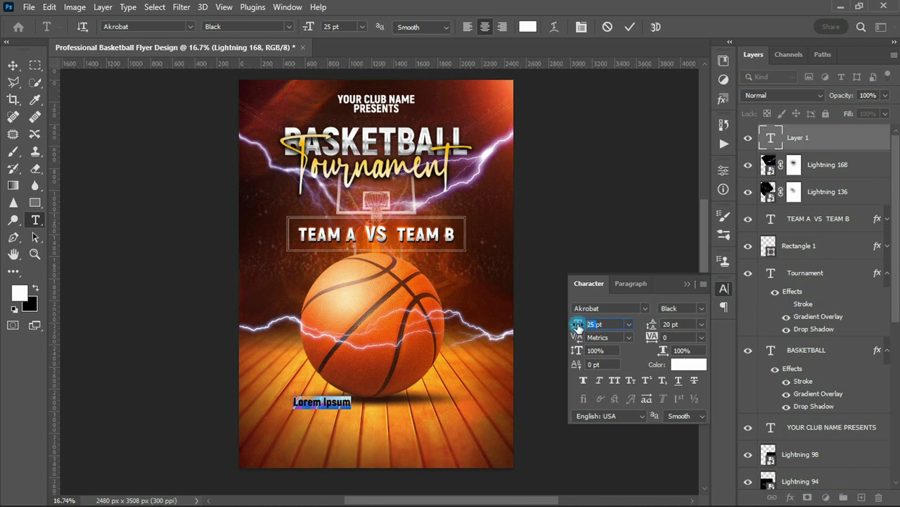
{"action": "key", "text": "Tab"}
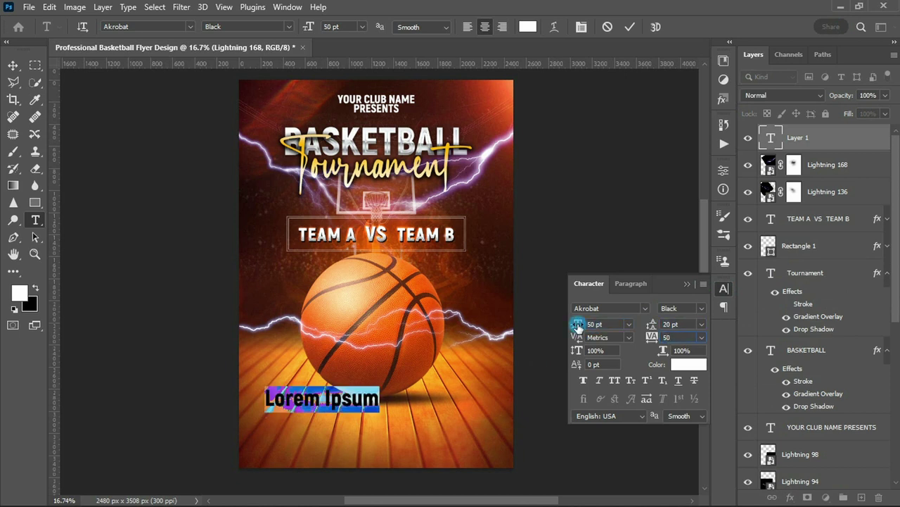
{"action": "key", "text": "Return"}
{"action": "type", "text": "SAT"}
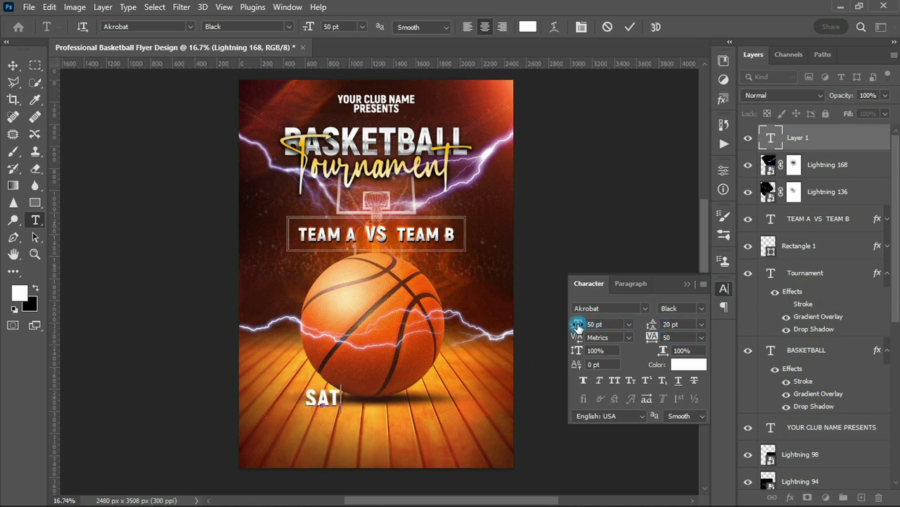
{"action": "type", "text": " JANUARY 7TH"}
{"action": "key", "text": "ctrl+Return"}
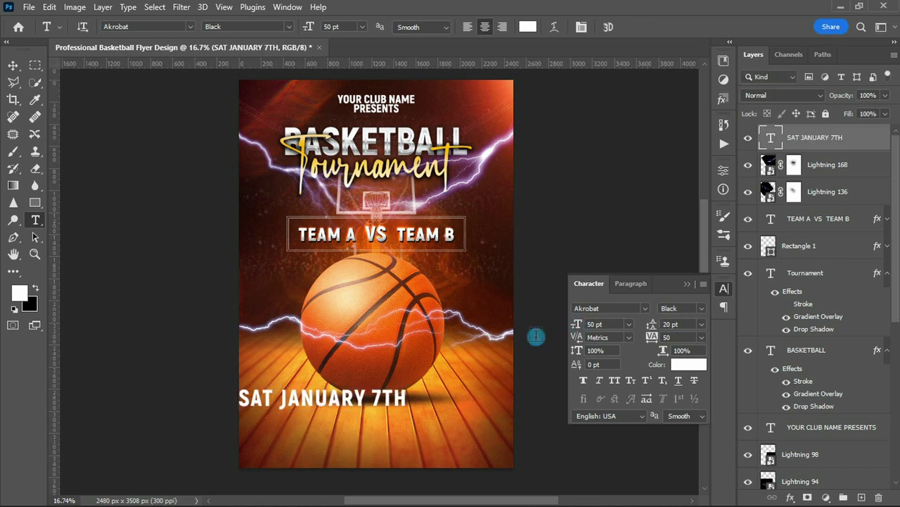
{"action": "key", "text": "v"}
{"action": "left_click_drag", "start_coordinate": [397, 397], "coordinate": [432, 402]}
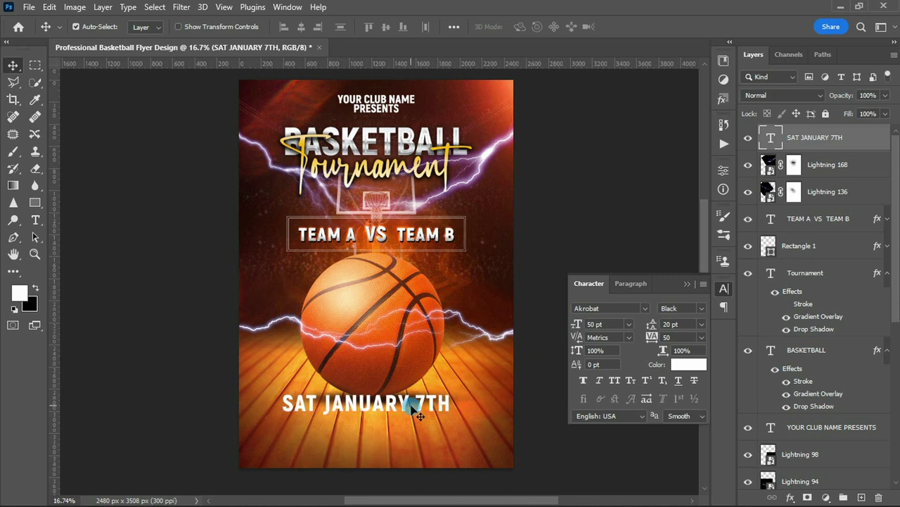
{"action": "left_click_drag", "start_coordinate": [433, 403], "coordinate": [441, 415]}
- Add 20 pt event details below the date: opening time, ENTRY $10, free parking, and a contact phone number
{"action": "key", "text": "t"}
{"action": "left_click", "coordinate": [289, 444]}
{"action": "left_click", "coordinate": [596, 325]}
{"action": "type", "text": "20"}
{"action": "key", "text": "Return"}
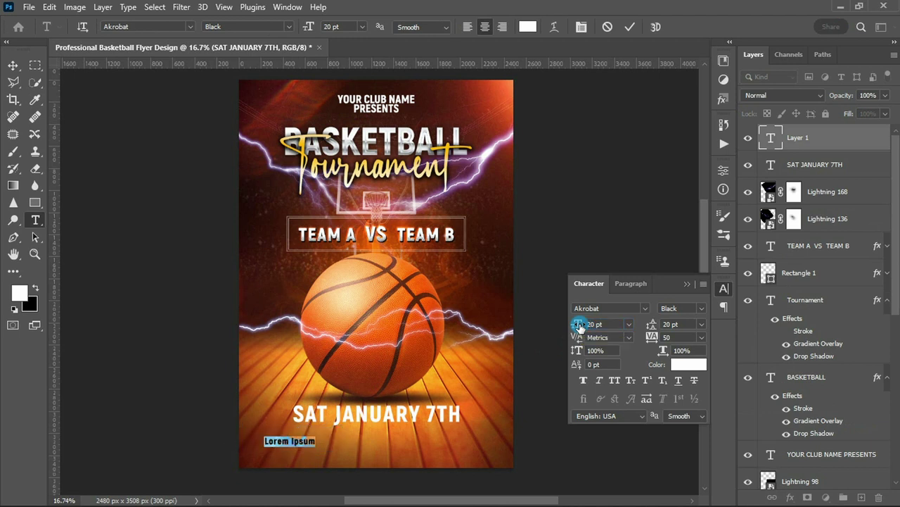
{"action": "type", "text": "8"}
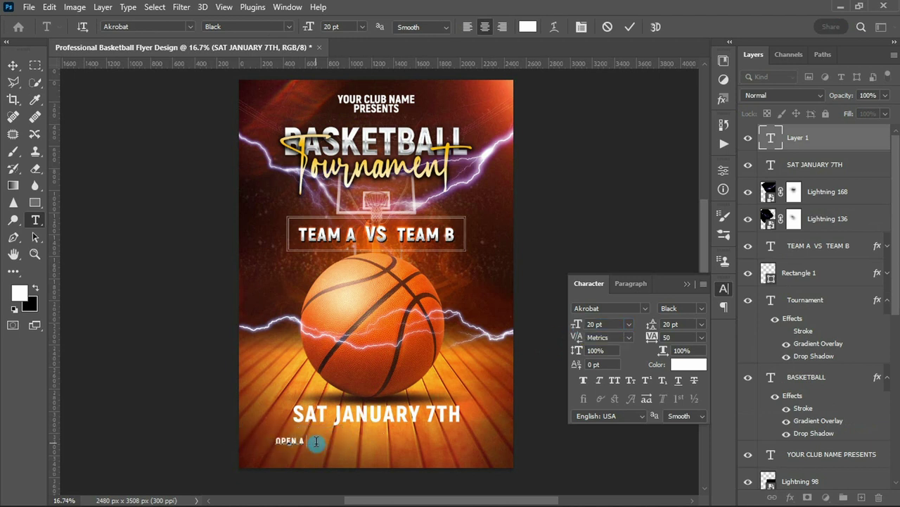
{"action": "type", "text": " | ENTRY $10 | FREE PARKING"}
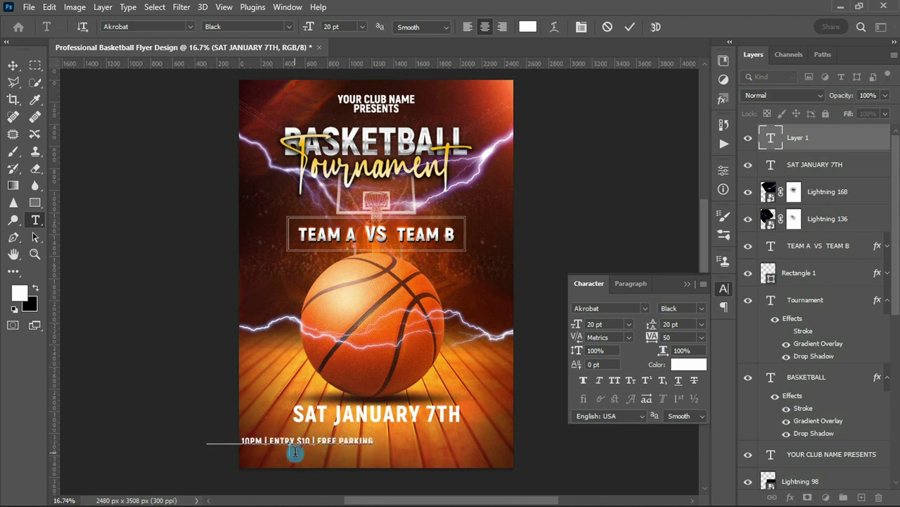
{"action": "type", "text": " STREET, CALL US 123 456 789"}
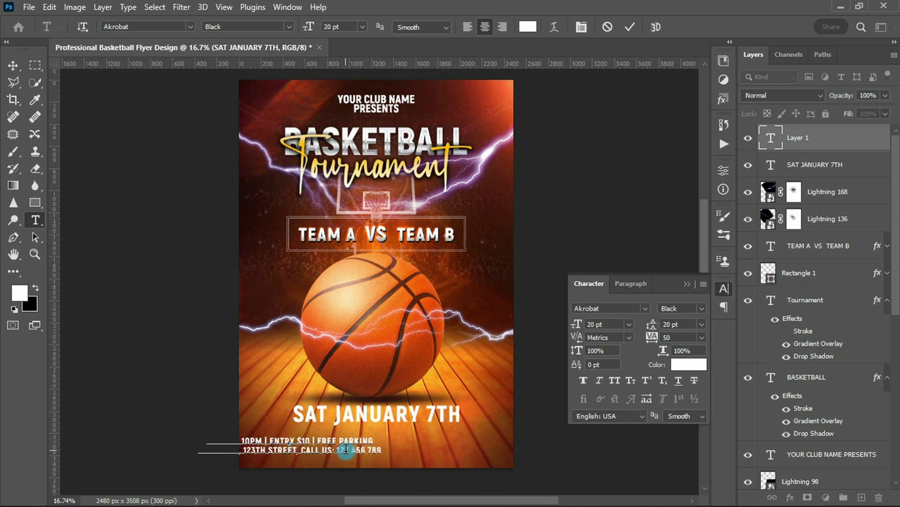
{"action": "key", "text": "ctrl+Return"}
- Centre the details block horizontally on the flyer and nudge it up under the date
{"action": "key", "text": "v"}
{"action": "key", "text": "ctrl+a"}
{"action": "left_click", "coordinate": [301, 26]}
{"action": "key", "text": "ctrl+d"}
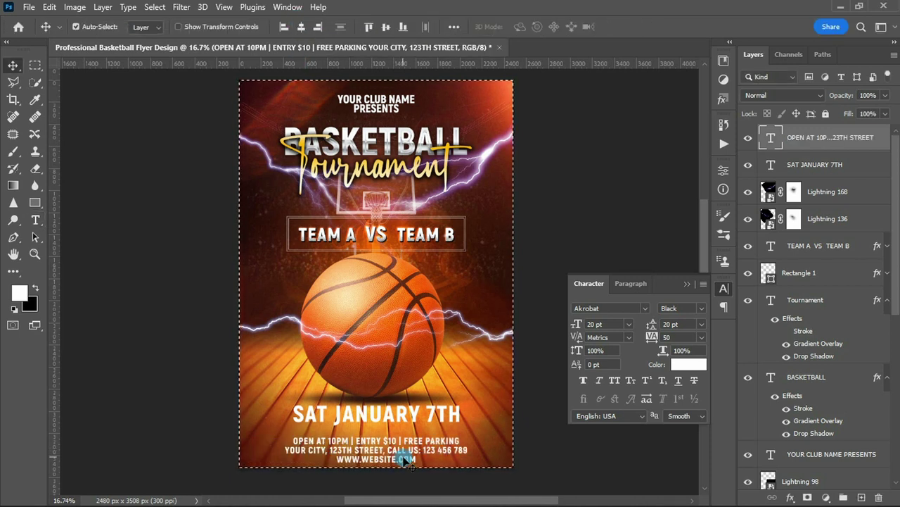
{"action": "left_click_drag", "start_coordinate": [371, 444], "coordinate": [369, 440]}
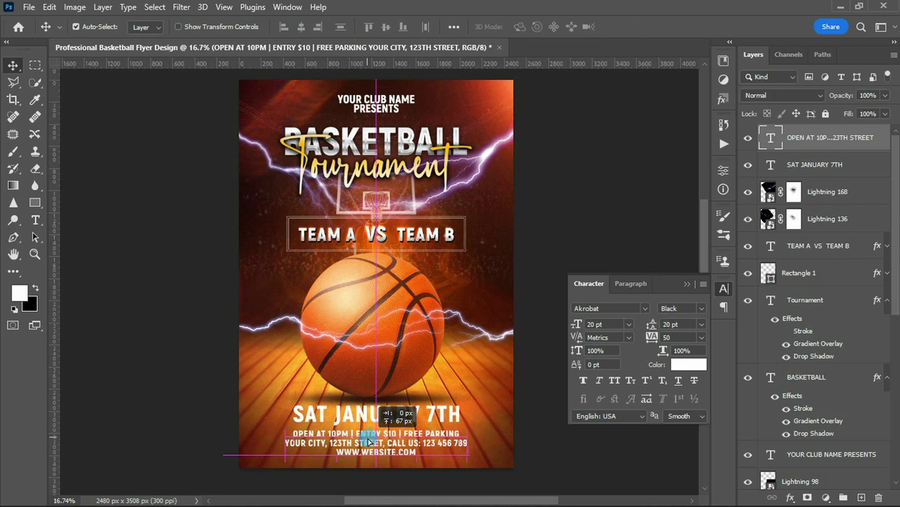
- Collapse the Character panel and zoom in and out to review the finished flyer
{"action": "left_click", "coordinate": [687, 284]}
{"action": "scroll", "coordinate": [691, 289], "scroll_direction": "up", "scroll_amount": 1}
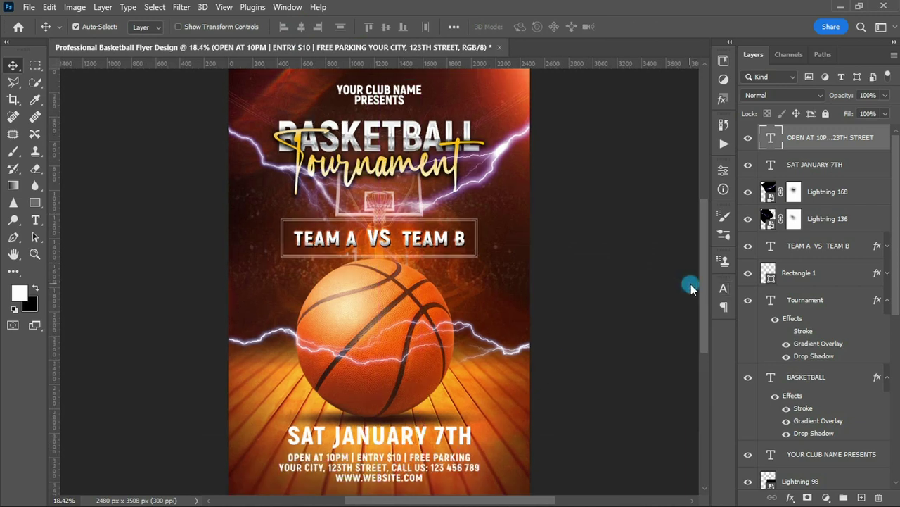
{"action": "scroll", "coordinate": [379, 272], "scroll_direction": "down", "scroll_amount": 1}
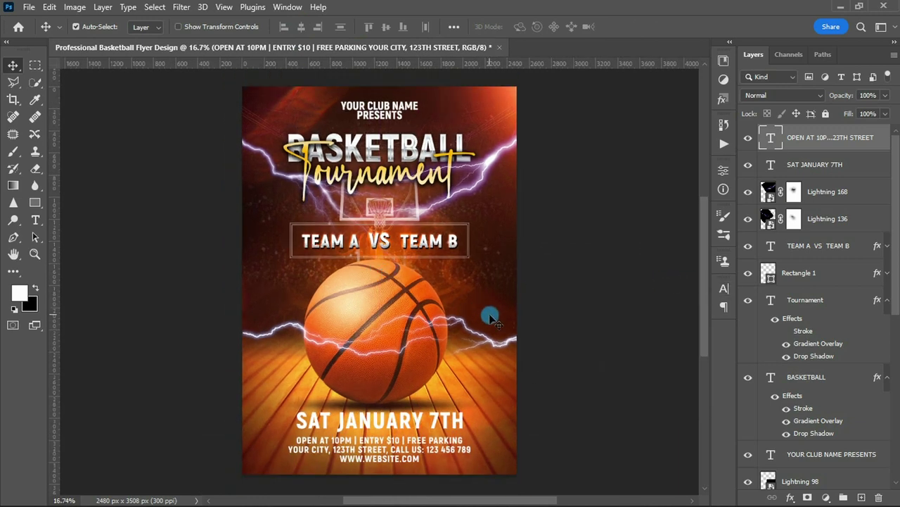